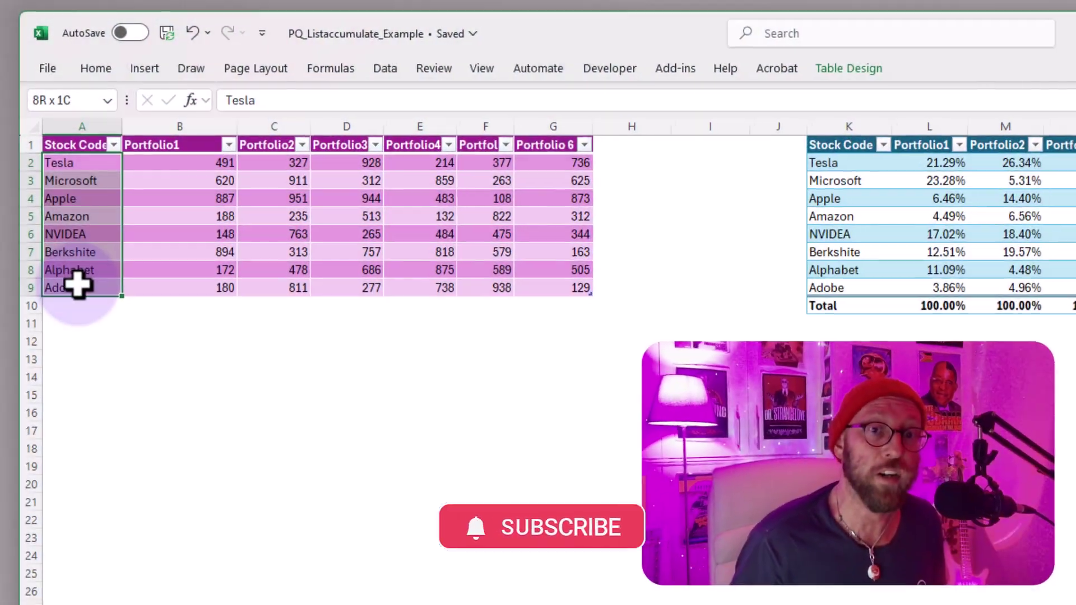
Highlight the stock codes, portfolio headings and RANDBETWEEN-generated portfolio values.
{"action": "left_click", "coordinate": [59, 111]}
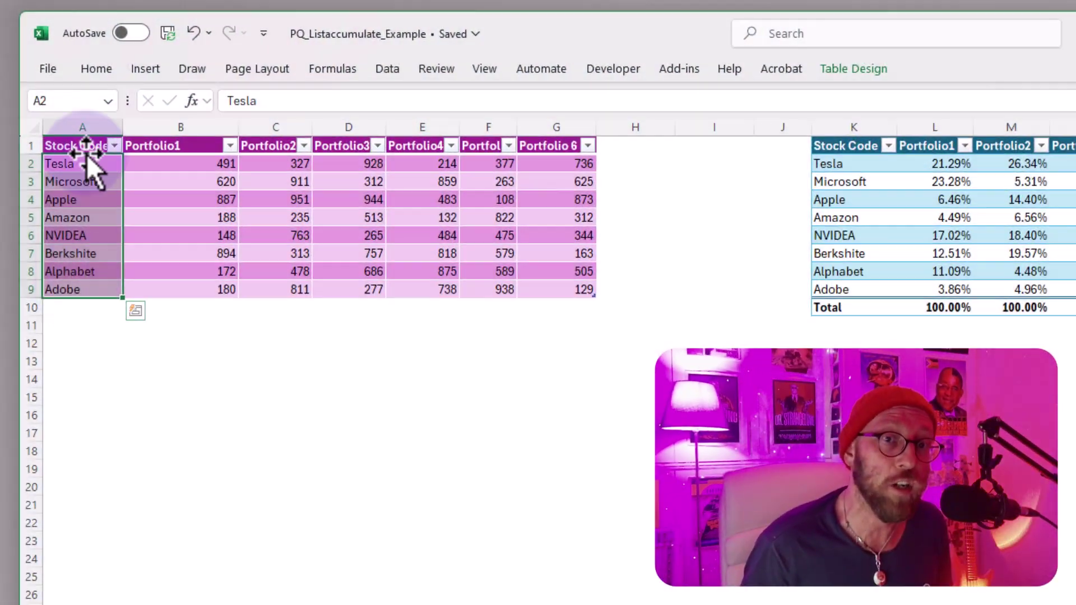
{"action": "left_click_drag", "start_coordinate": [54, 114], "coordinate": [48, 191]}
{"action": "left_click_drag", "start_coordinate": [185, 147], "coordinate": [555, 147]}
{"action": "left_click", "coordinate": [403, 319]}
{"action": "left_click_drag", "start_coordinate": [219, 166], "coordinate": [548, 295]}
{"action": "left_click", "coordinate": [197, 175]}
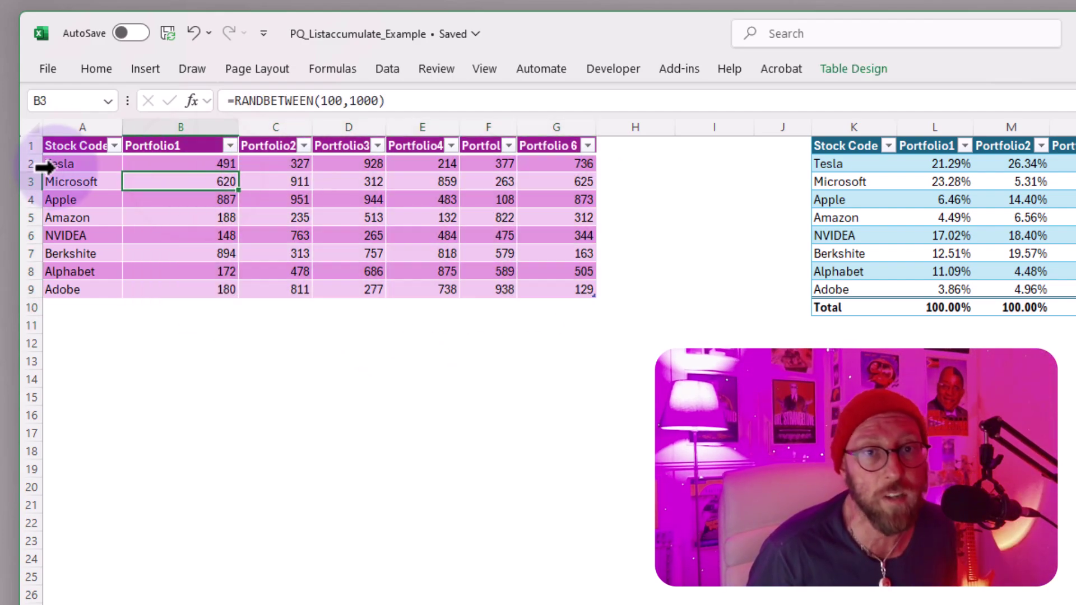
{"action": "left_click", "coordinate": [46, 164]}
{"action": "left_click", "coordinate": [259, 237]}
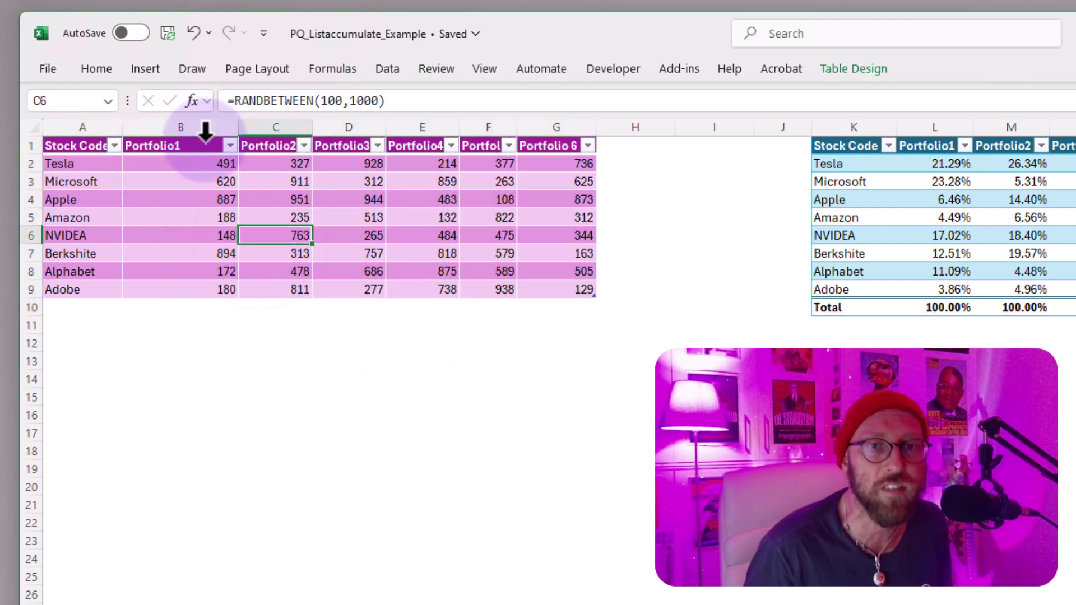
Walk through the Portfolio1 to Portfolio 6 columns and the Portfolio1 values.
{"action": "left_click", "coordinate": [202, 125]}
{"action": "left_click", "coordinate": [276, 125]}
{"action": "left_click", "coordinate": [348, 124]}
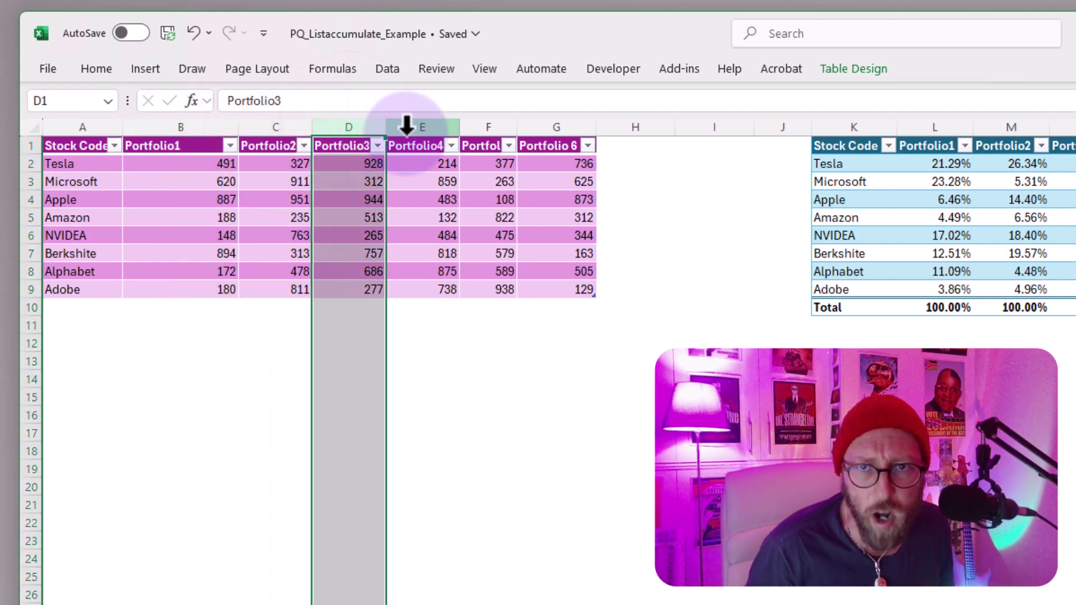
{"action": "left_click", "coordinate": [422, 124]}
{"action": "left_click", "coordinate": [489, 124]}
{"action": "left_click", "coordinate": [557, 124]}
{"action": "left_click_drag", "start_coordinate": [196, 163], "coordinate": [192, 290]}
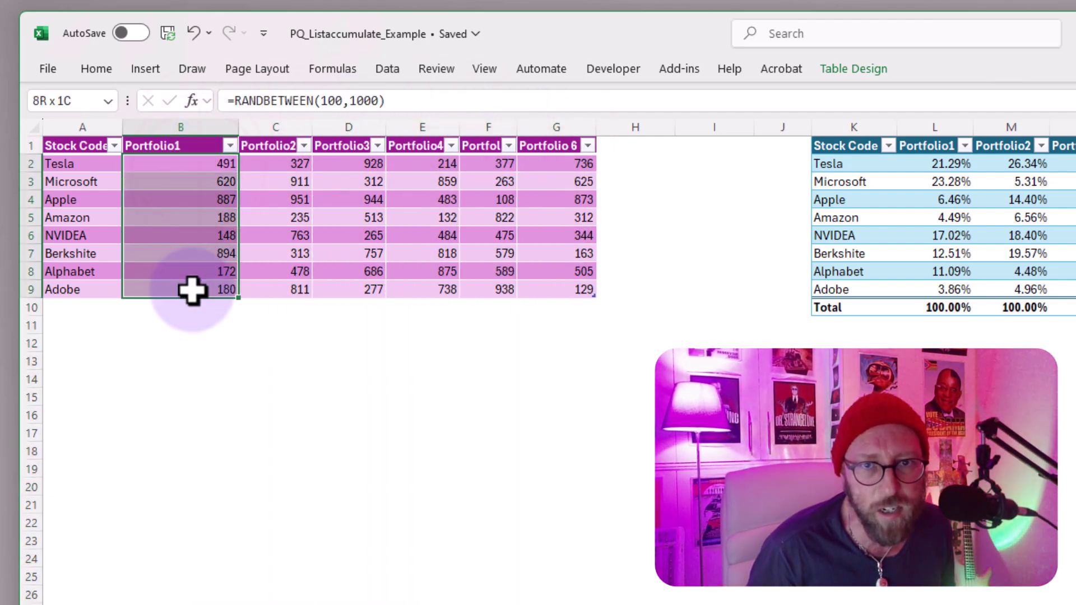
{"action": "left_click", "coordinate": [196, 126]}
{"action": "left_click", "coordinate": [208, 181]}
Inspect the Portfolio1 percentage-of-total results, such as Apple and NVIDEA.
{"action": "left_click", "coordinate": [932, 181]}
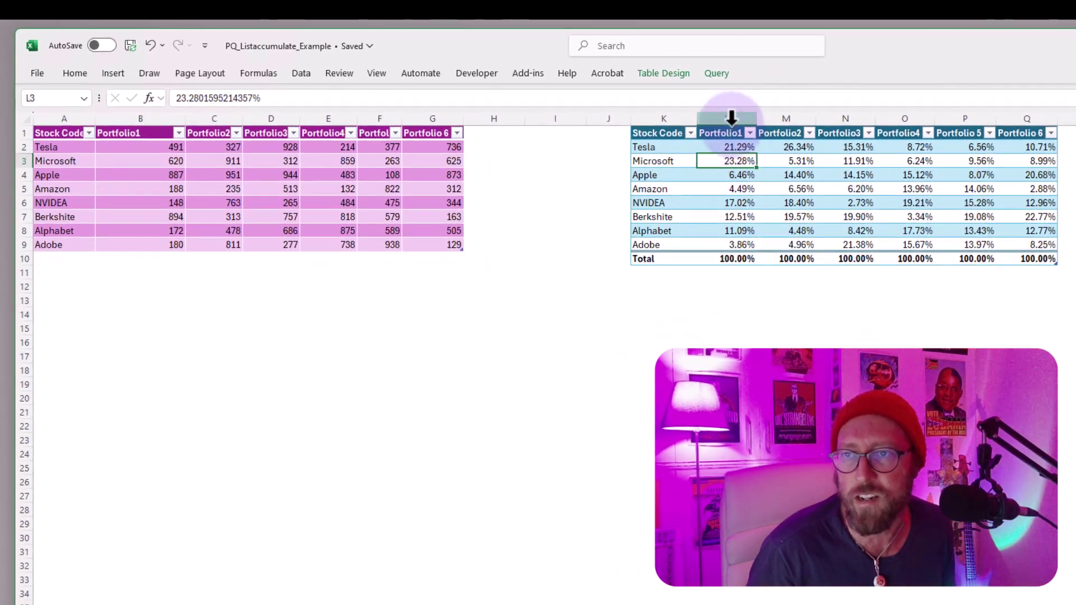
{"action": "left_click_drag", "start_coordinate": [732, 147], "coordinate": [732, 256]}
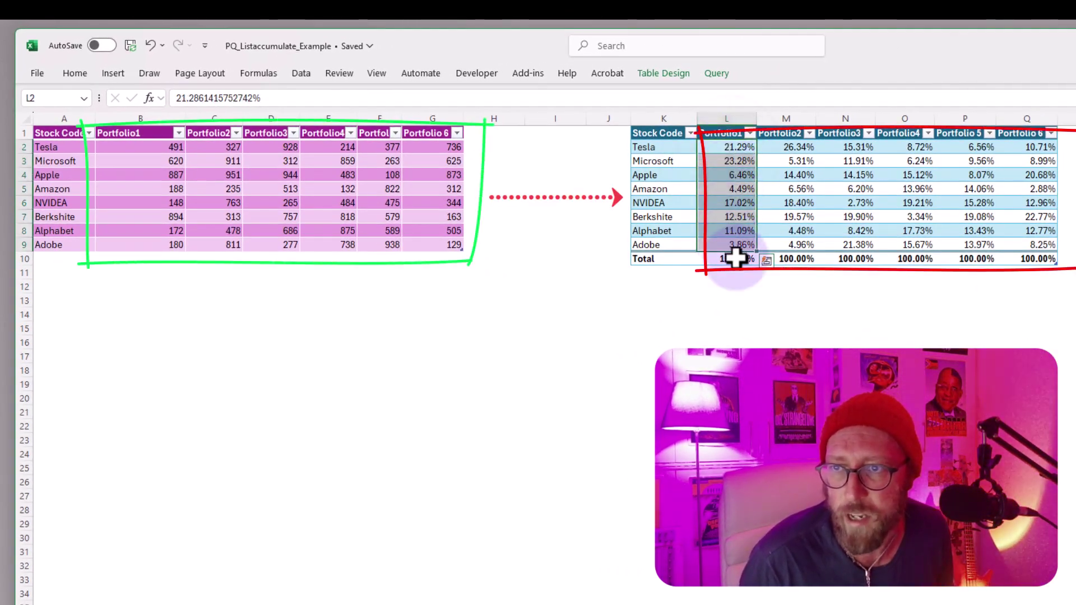
{"action": "left_click", "coordinate": [729, 273]}
{"action": "left_click", "coordinate": [735, 175]}
{"action": "left_click_drag", "start_coordinate": [730, 149], "coordinate": [716, 243]}
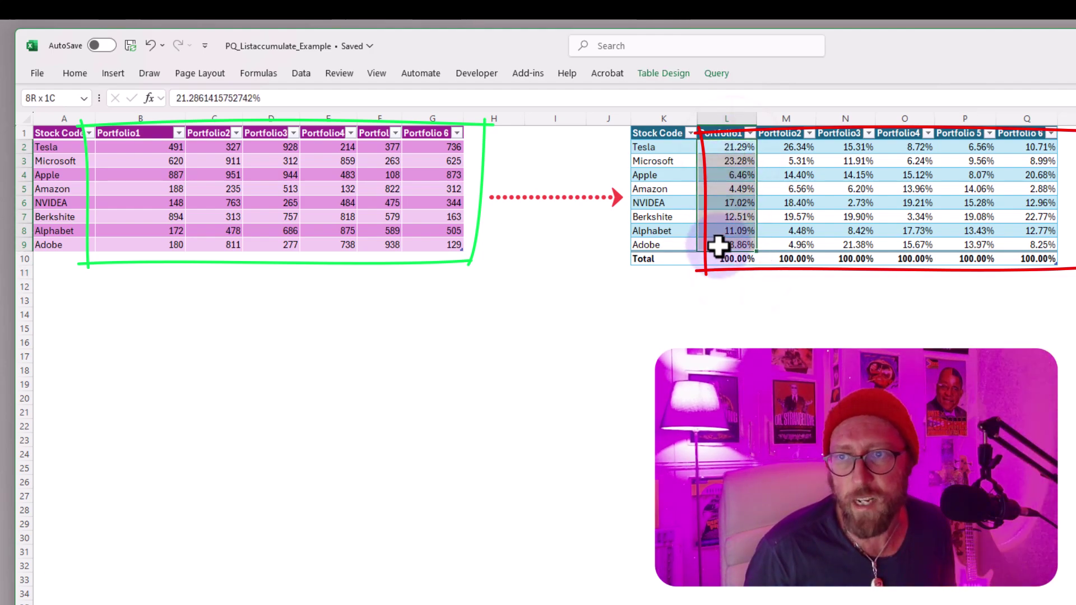
{"action": "left_click", "coordinate": [221, 173]}
{"action": "left_click", "coordinate": [681, 203]}
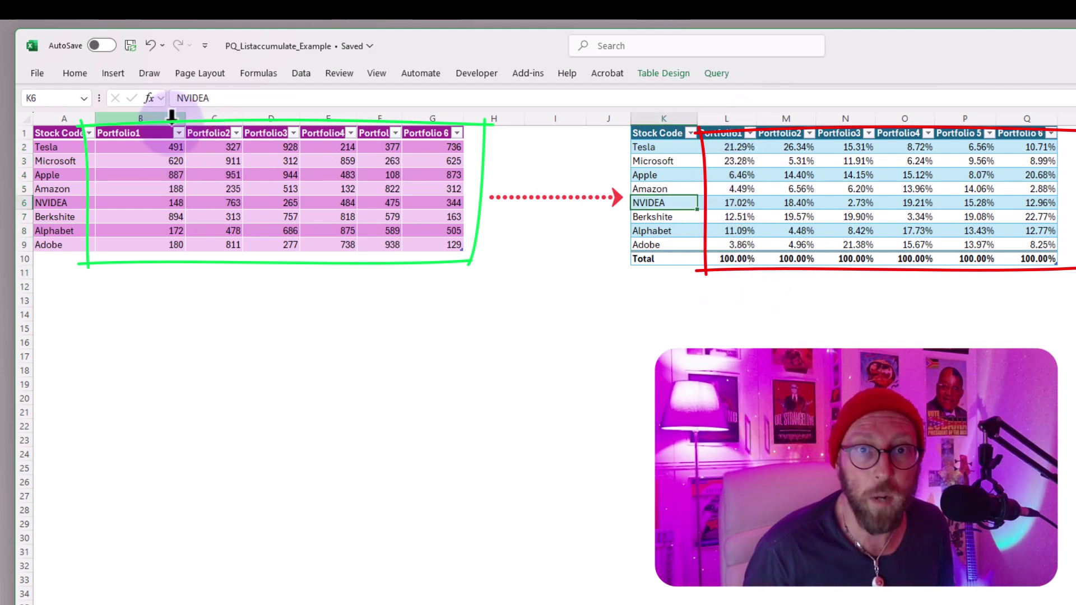
Point out the Portfolio1 to Portfolio 6 columns again and a source RANDBETWEEN formula.
{"action": "left_click", "coordinate": [145, 117]}
{"action": "left_click", "coordinate": [215, 118]}
{"action": "left_click", "coordinate": [271, 118]}
{"action": "left_click", "coordinate": [328, 118]}
{"action": "left_click", "coordinate": [380, 117]}
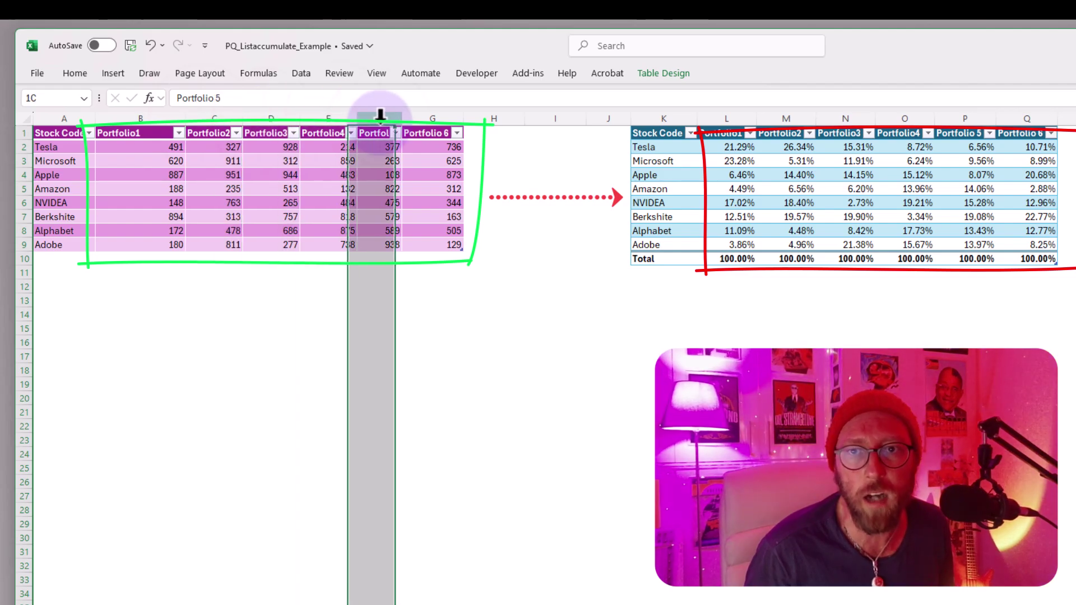
{"action": "left_click", "coordinate": [432, 118]}
{"action": "left_click", "coordinate": [334, 189]}
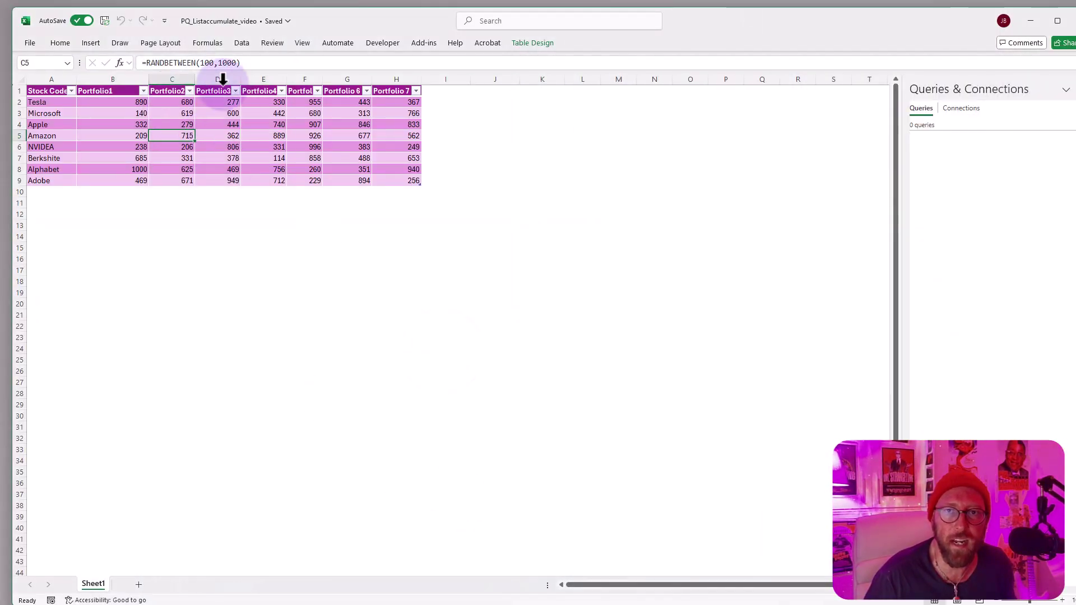
Load the portfolio table into Power Query and rename Changed Type to ChangedType.
{"action": "left_click", "coordinate": [242, 43]}
{"action": "left_click", "coordinate": [89, 87]}
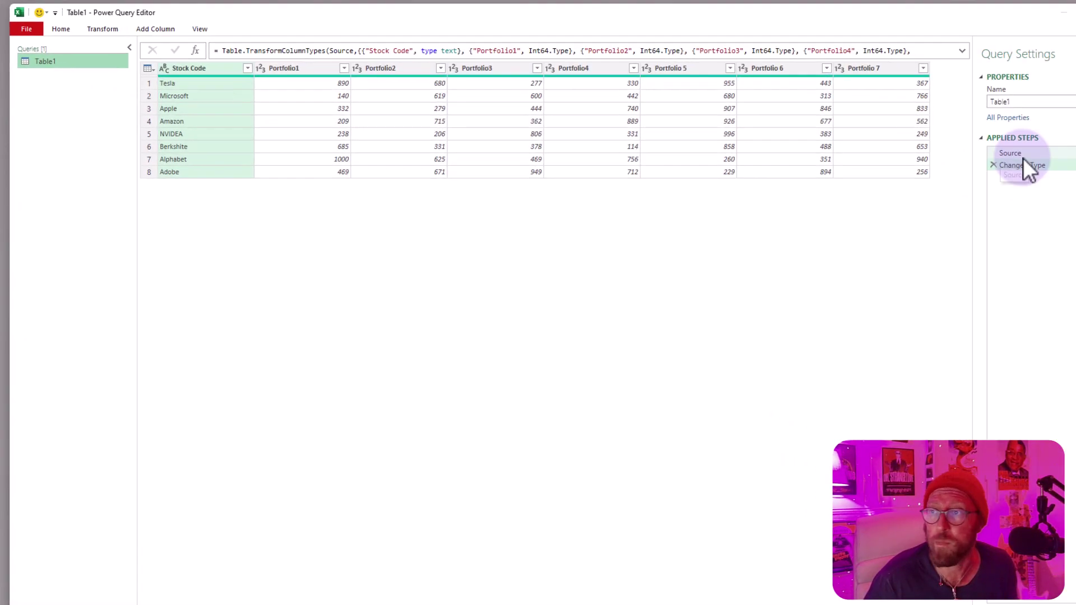
{"action": "left_click", "coordinate": [1004, 155]}
{"action": "left_click", "coordinate": [1017, 165]}
{"action": "left_click", "coordinate": [1017, 166]}
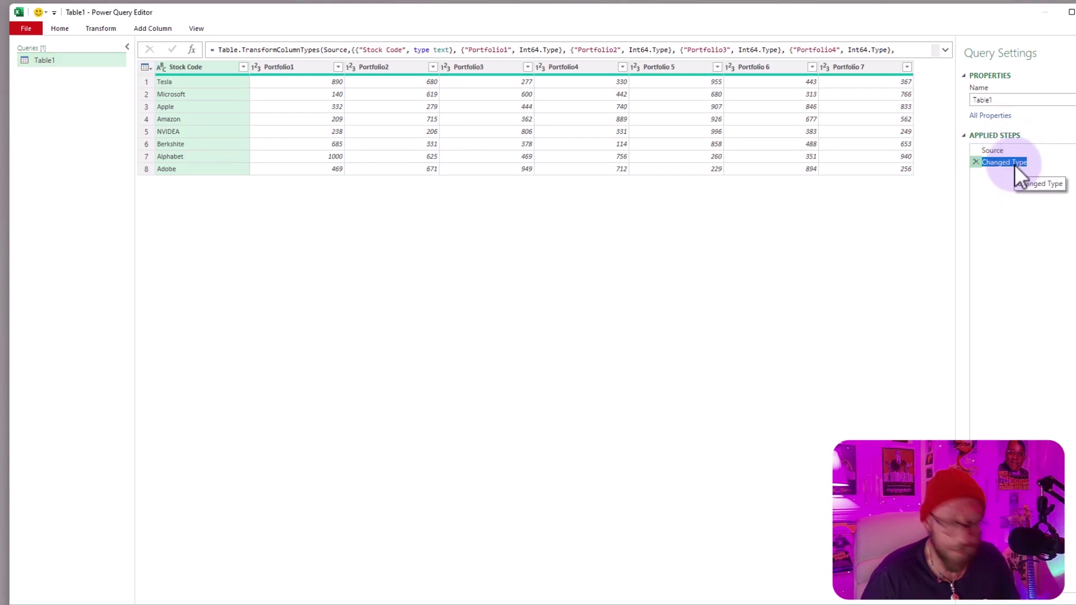
{"action": "left_click", "coordinate": [1012, 163]}
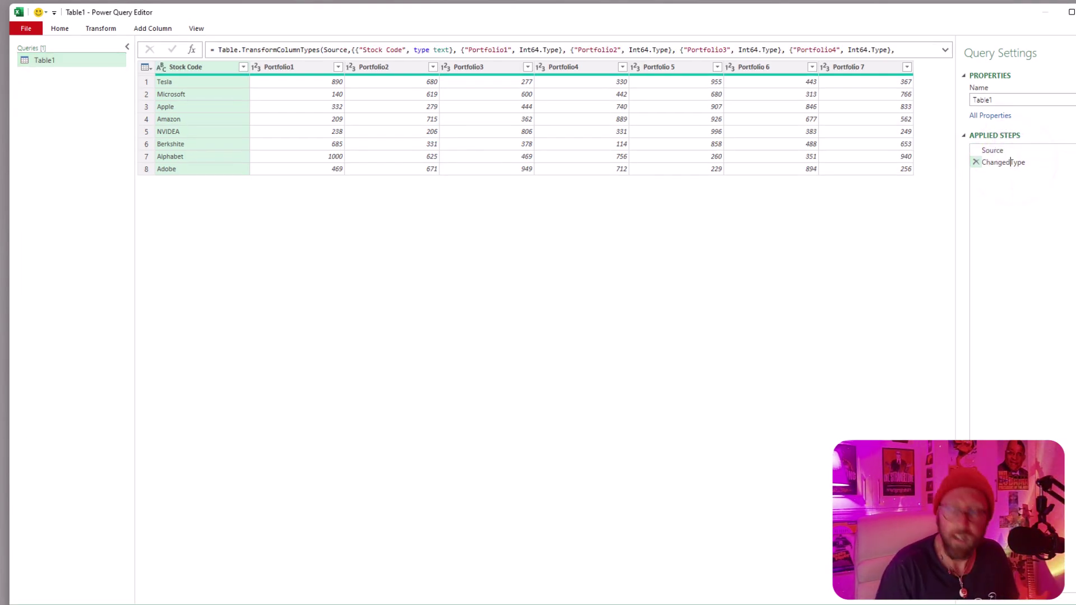
{"action": "key", "text": "Return"}
Select the Portfolio1 column and add a custom step after ChangedType.
{"action": "left_click", "coordinate": [307, 63]}
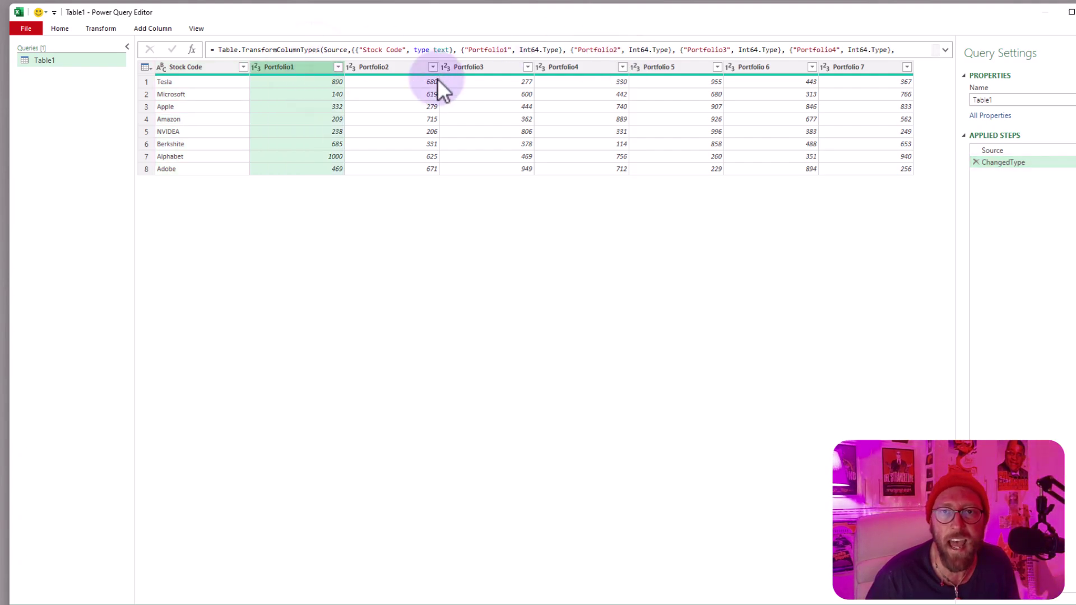
{"action": "left_click", "coordinate": [847, 67]}
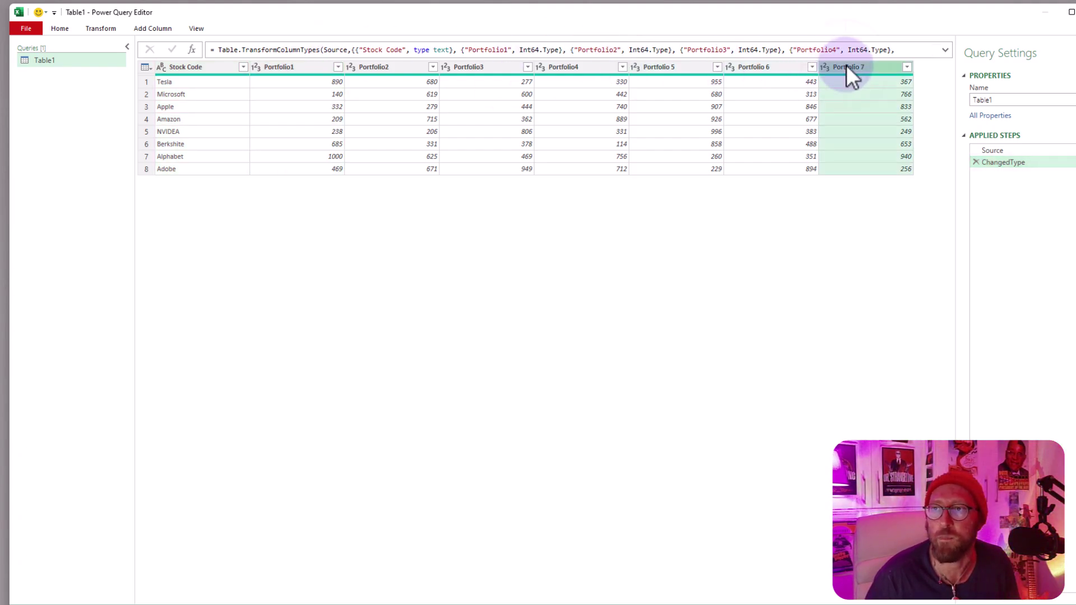
{"action": "left_click", "coordinate": [312, 68]}
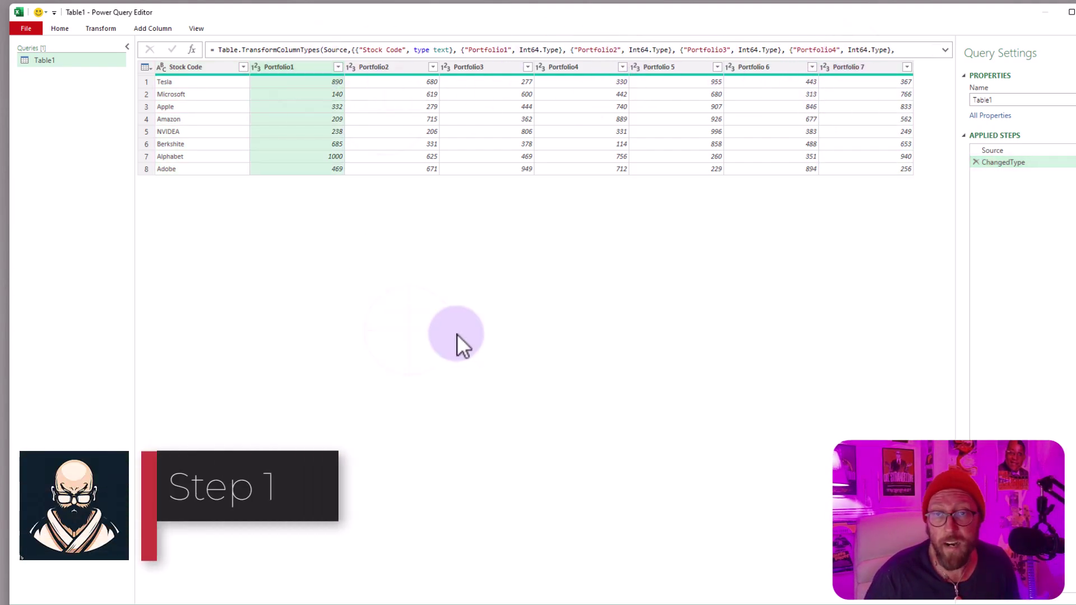
{"action": "left_click", "coordinate": [190, 51]}
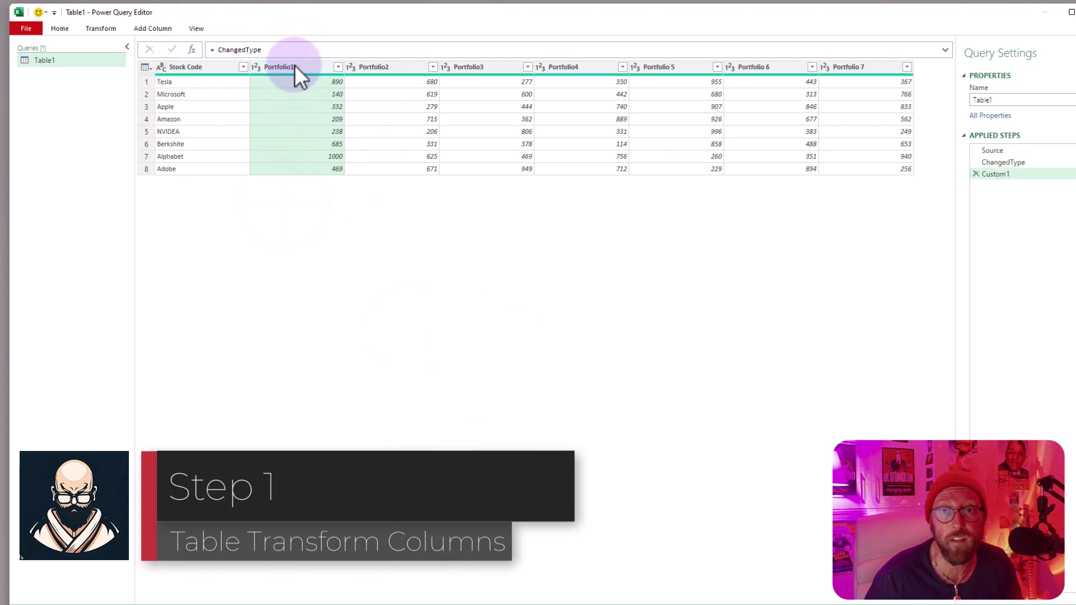
Point out the Portfolio2 through Portfolio 7 columns, then reselect Portfolio1.
{"action": "left_click", "coordinate": [398, 69]}
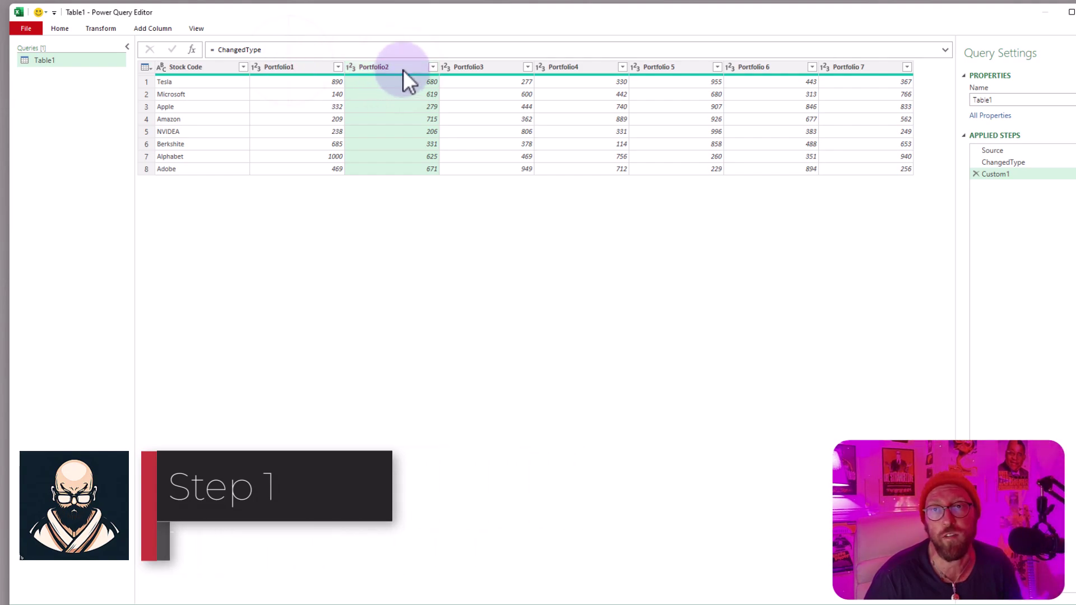
{"action": "left_click", "coordinate": [493, 68]}
{"action": "left_click", "coordinate": [597, 68]}
{"action": "left_click", "coordinate": [677, 68]}
{"action": "left_click", "coordinate": [765, 68]}
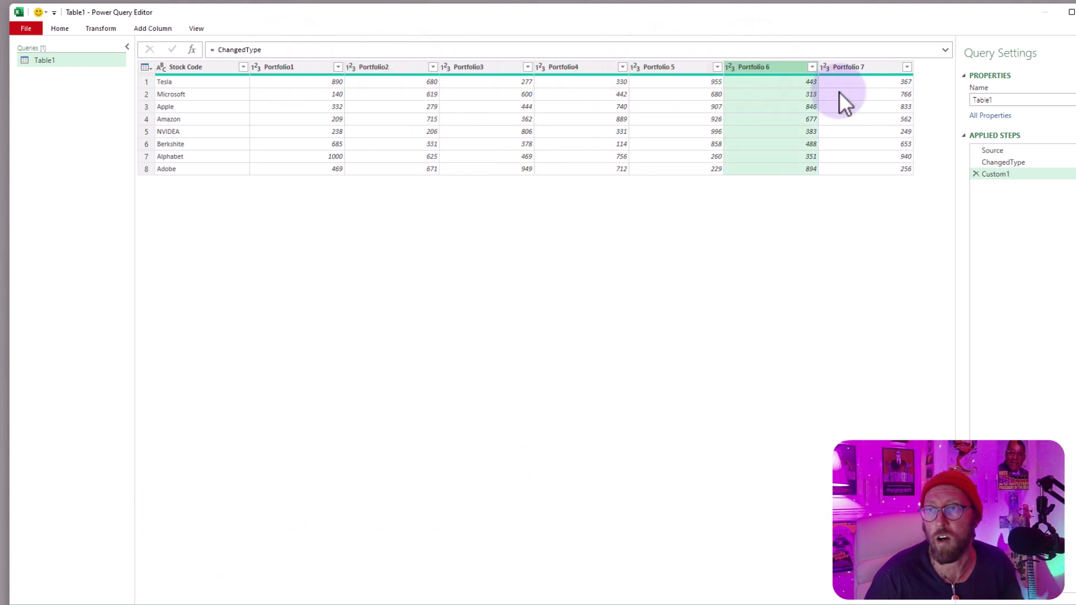
{"action": "left_click", "coordinate": [849, 70]}
{"action": "left_click", "coordinate": [277, 68]}
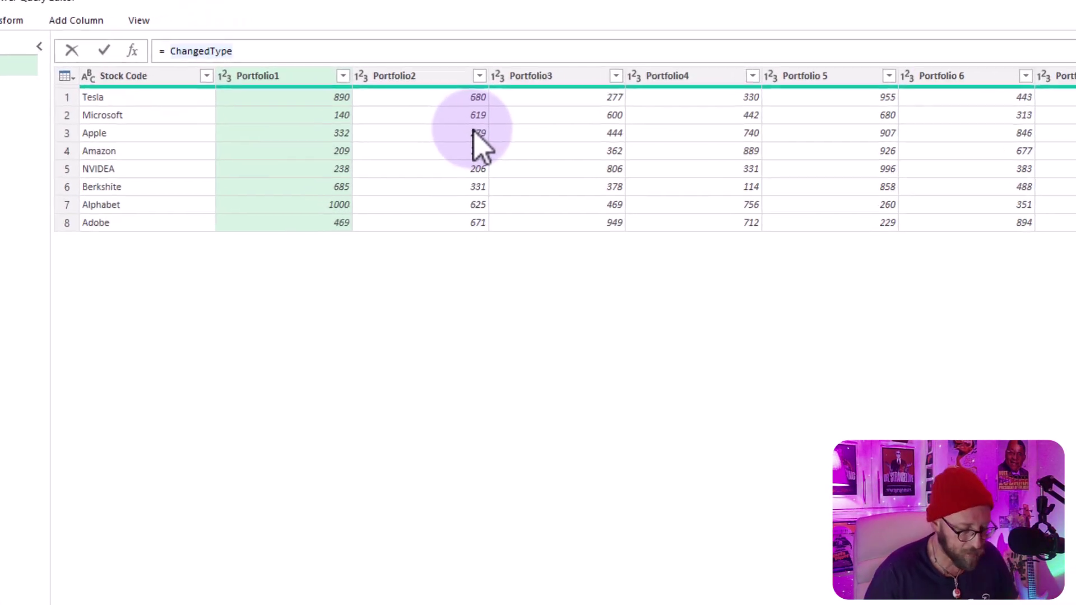
Write Table.TransformColumns on Portfolio1 using each List.Sum(ChangedType[Portfolio1]).
{"action": "type", "text": "table "}
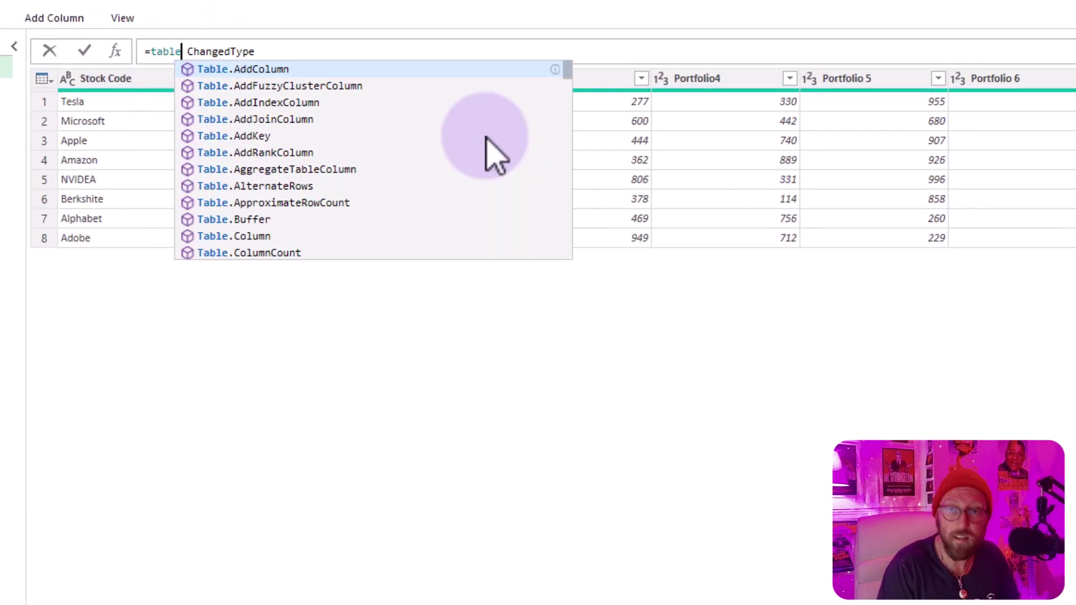
{"action": "type", "text": ".tr"}
{"action": "key", "text": "Down"}
{"action": "key", "text": "Tab"}
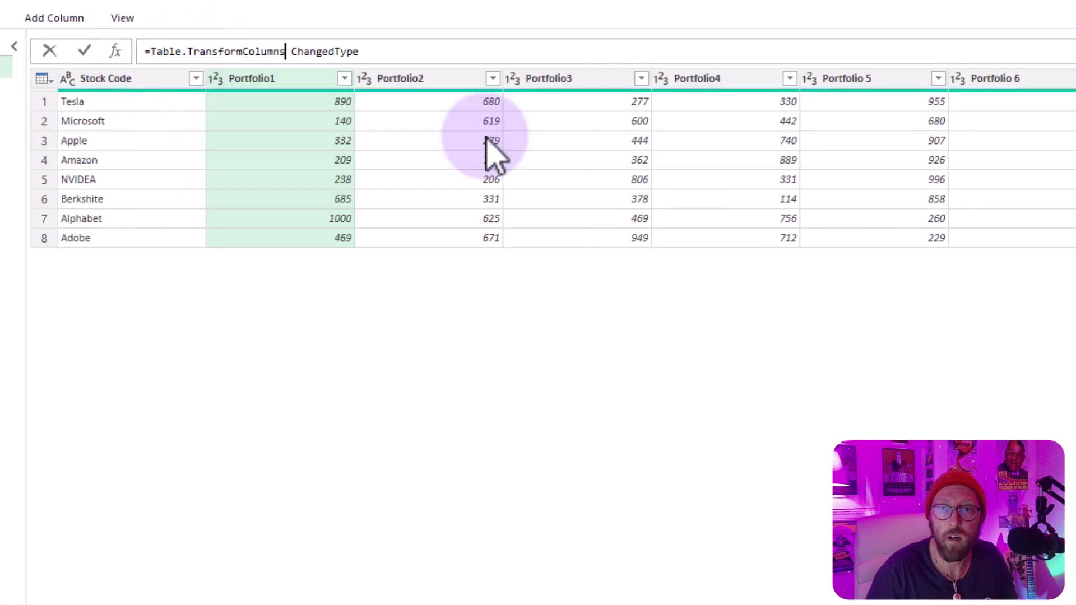
{"action": "type", "text": "("}
{"action": "key", "text": "End"}
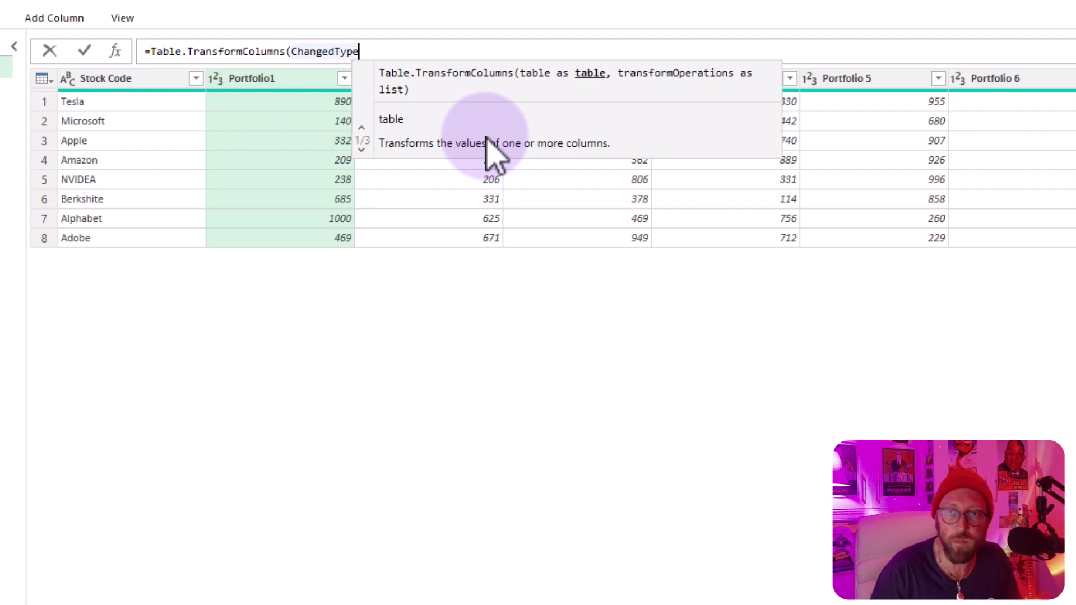
{"action": "type", "text": ", {{"}
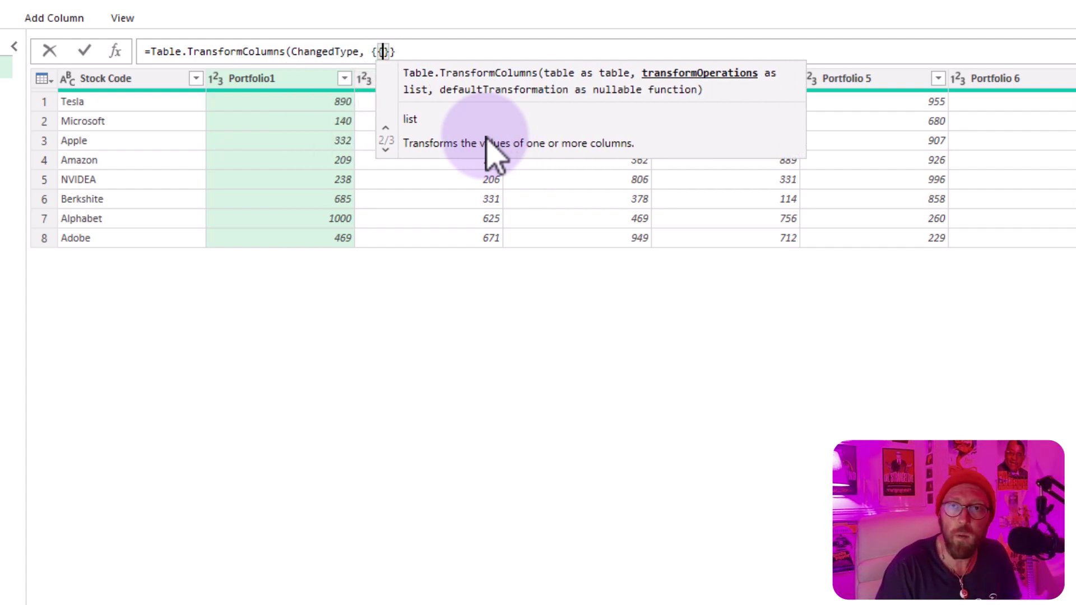
{"action": "type", "text": "\"Portfolio"}
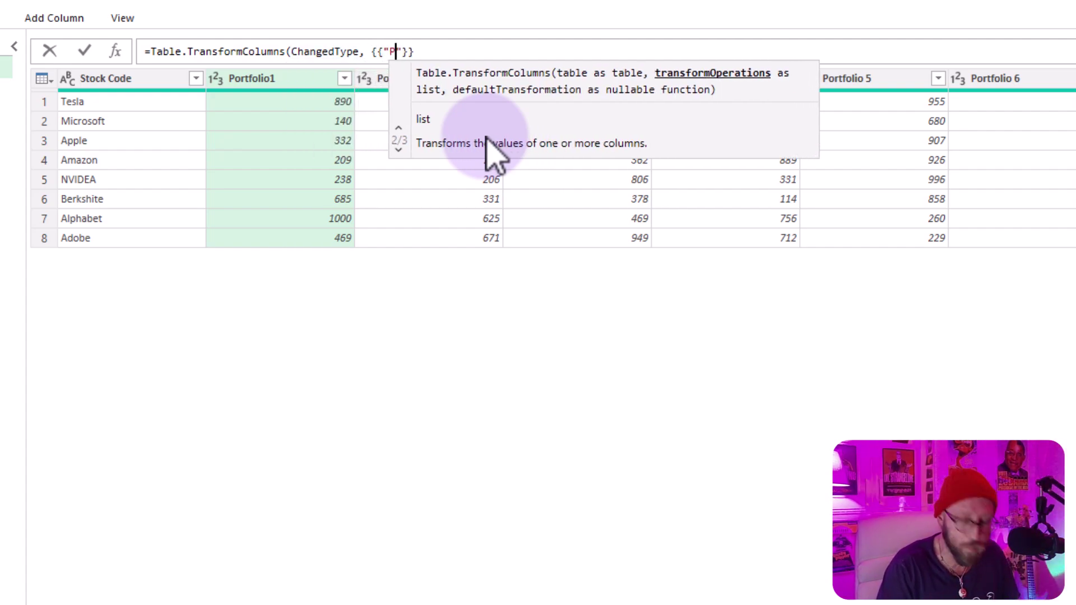
{"action": "type", "text": "1\""}
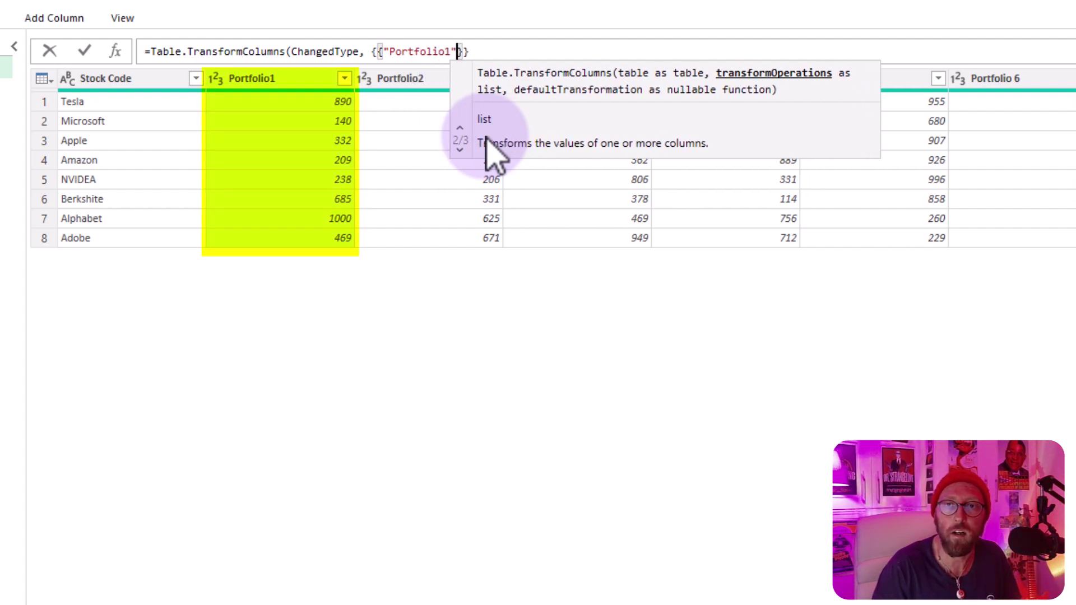
{"action": "type", "text": ", "}
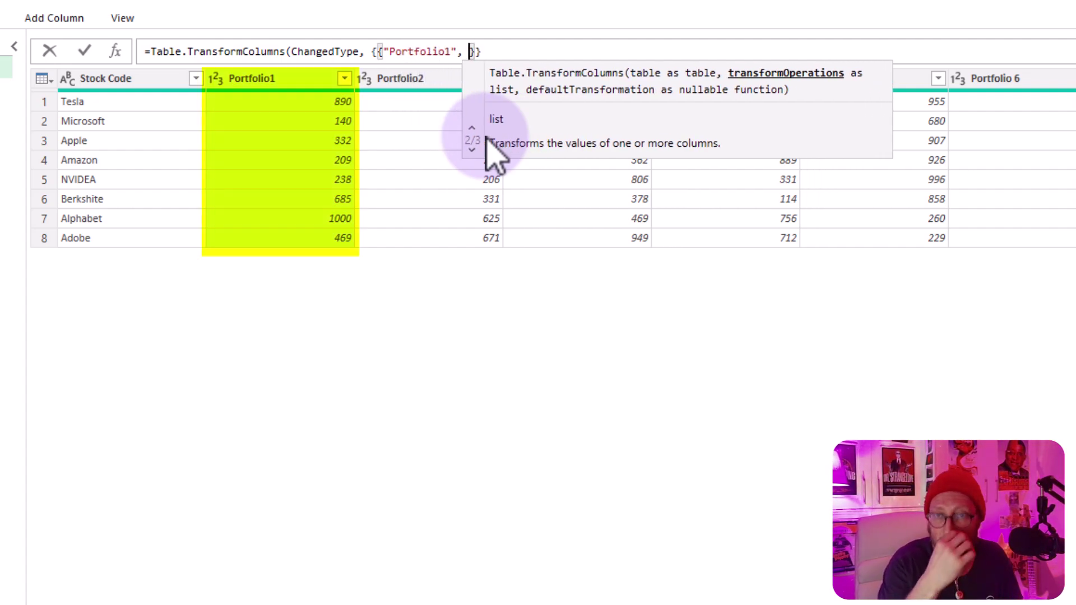
{"action": "type", "text": "each"}
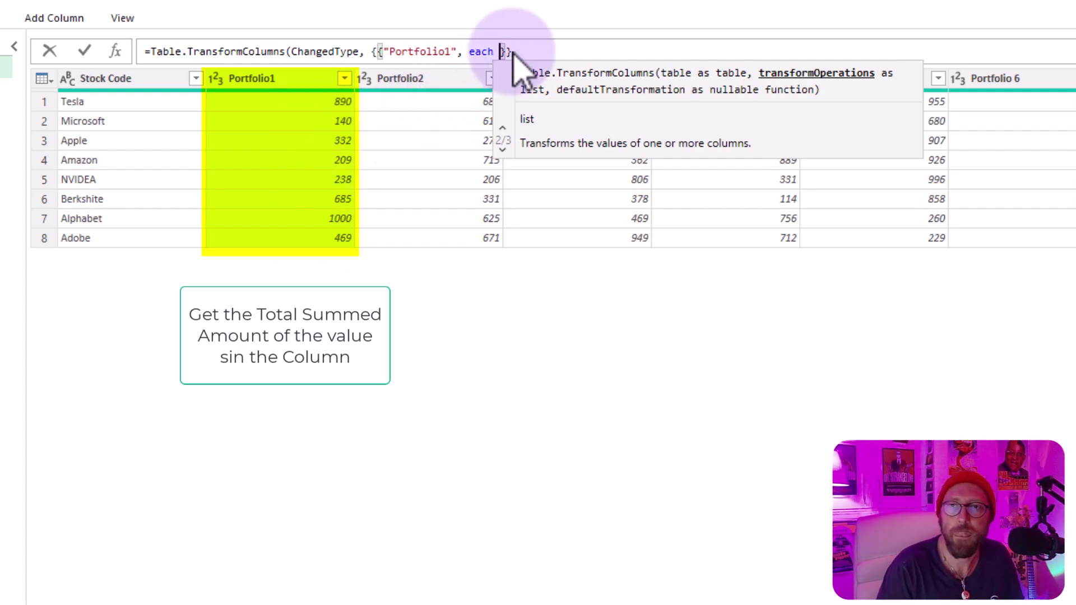
{"action": "type", "text": "List.Sum"}
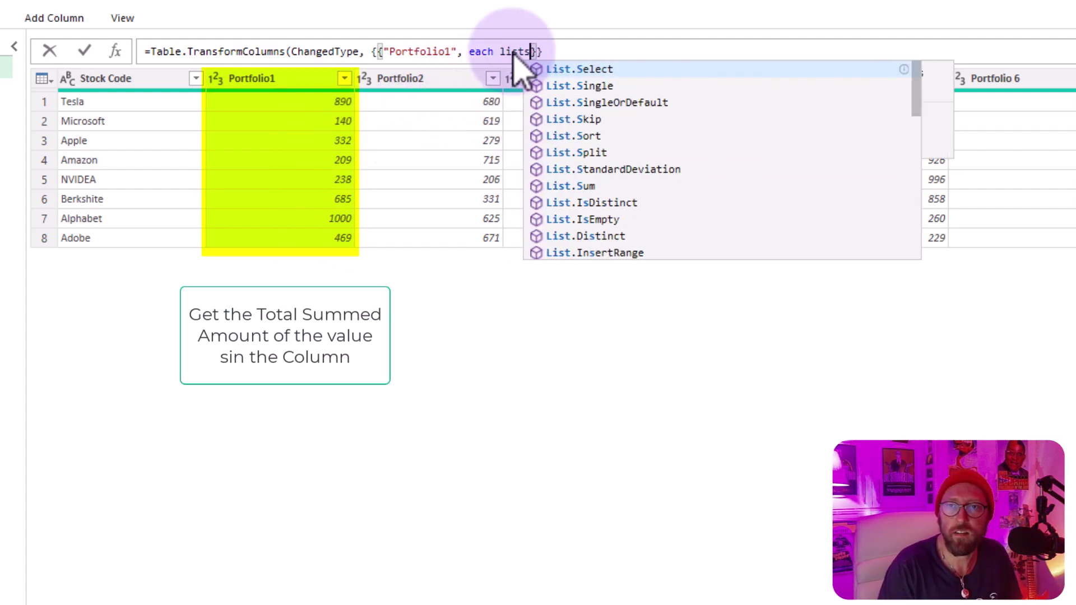
{"action": "type", "text": "("}
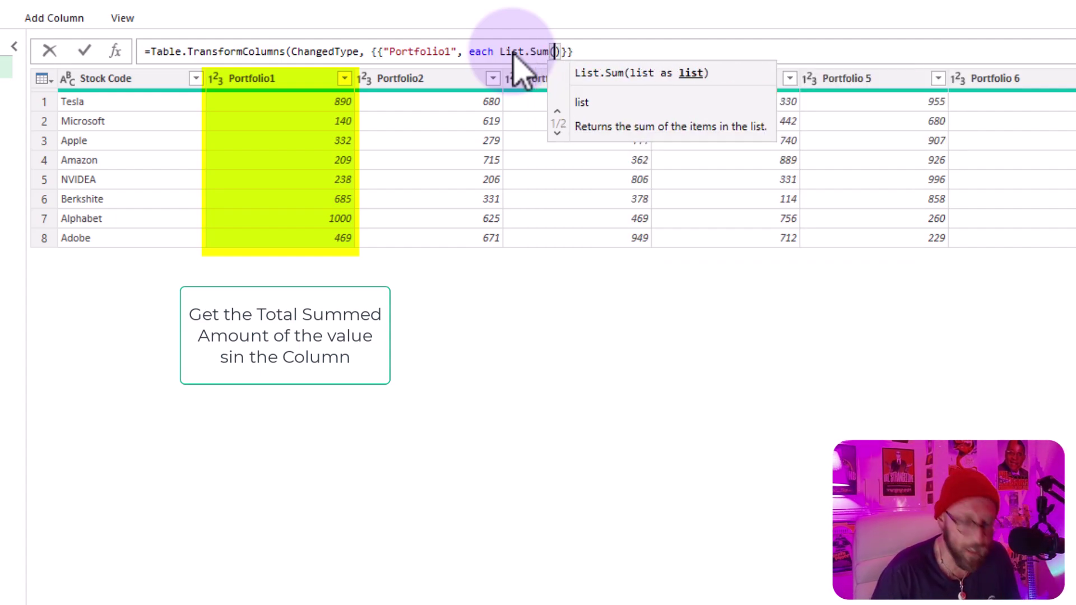
{"action": "type", "text": "Change"}
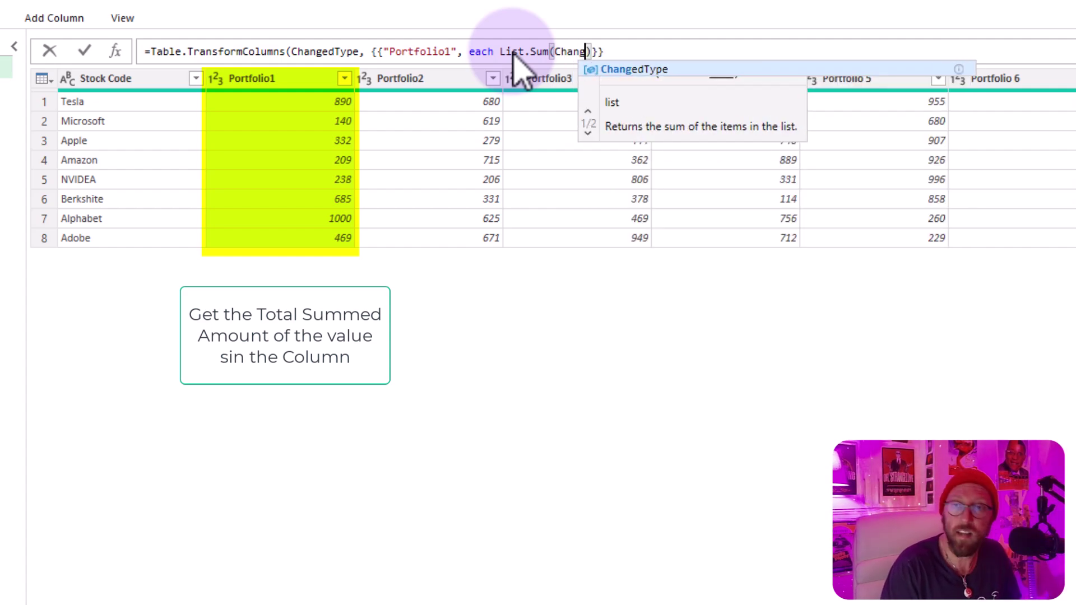
{"action": "key", "text": "Tab"}
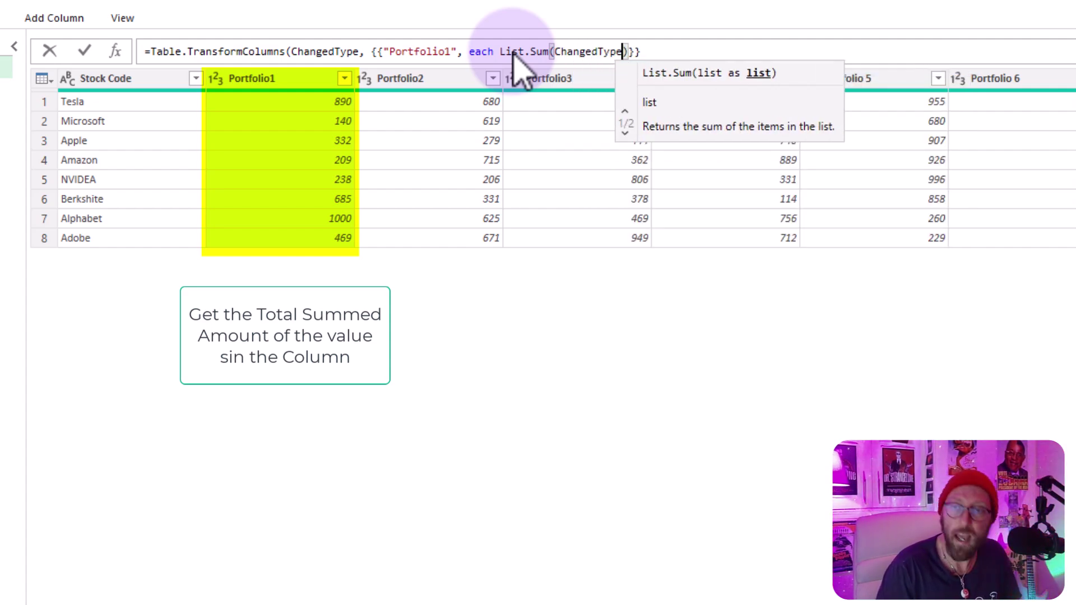
{"action": "type", "text": "["}
{"action": "type", "text": "Portfolio"}
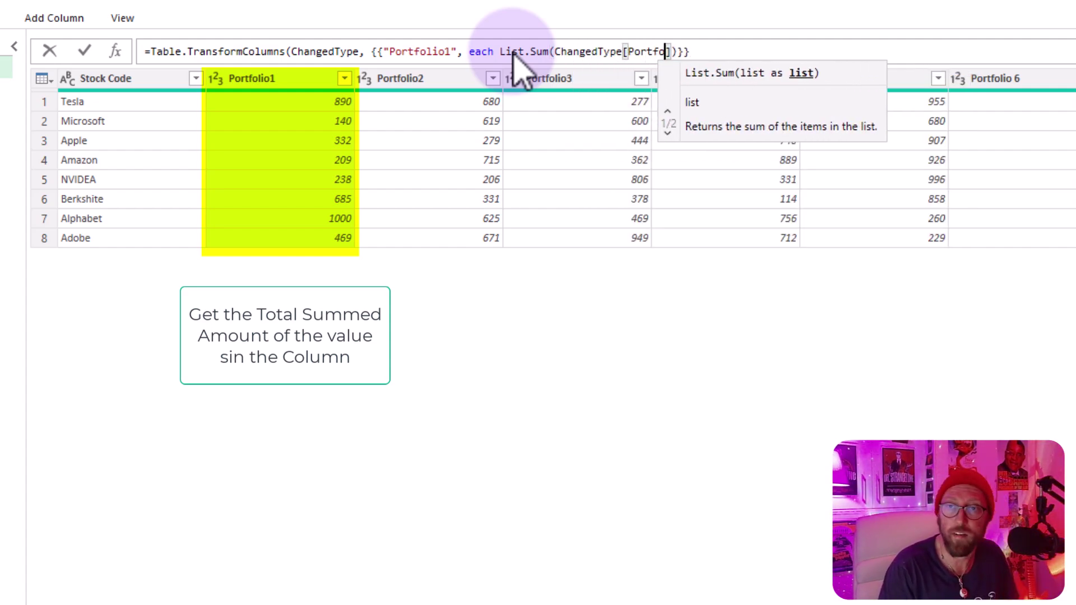
{"action": "type", "text": "1"}
{"action": "key", "text": "End"}
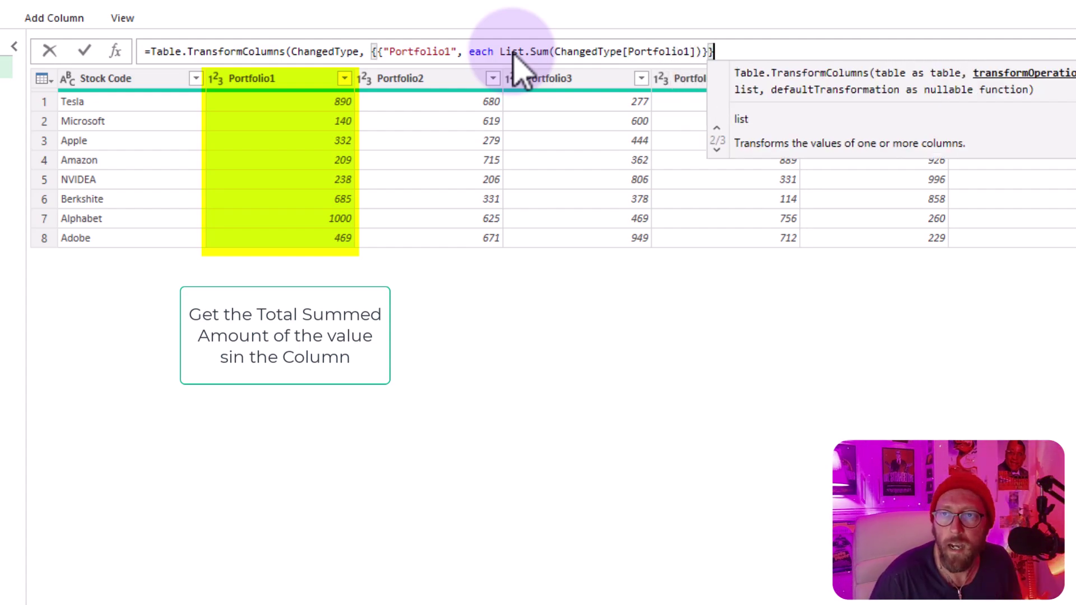
Commit the total formula, then insert _ / before List.Sum to get each share.
{"action": "type", "text": ")"}
{"action": "key", "text": "Return"}
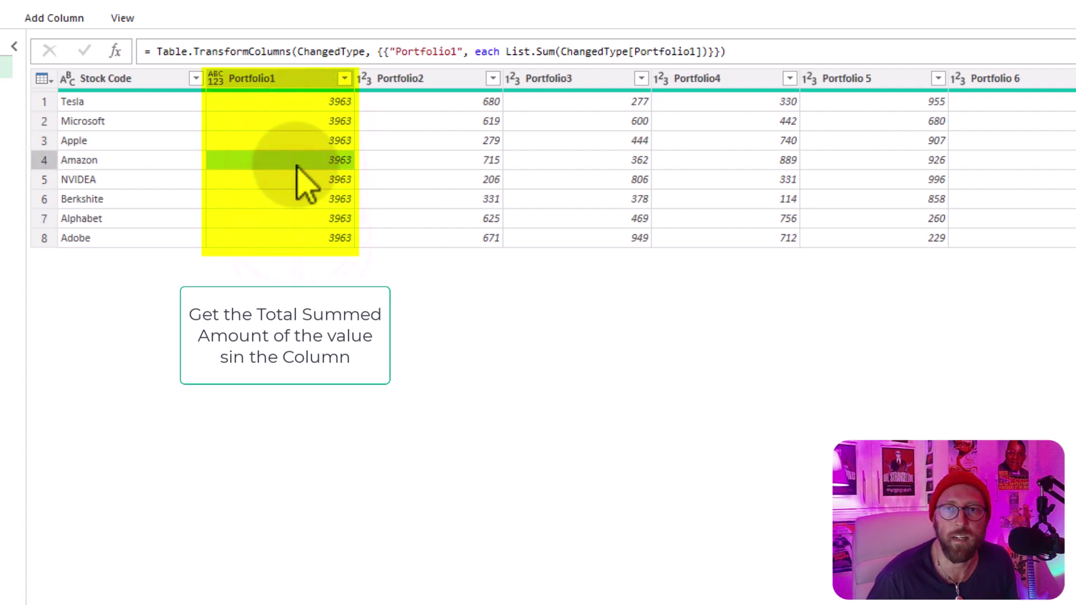
{"action": "left_click", "coordinate": [501, 52]}
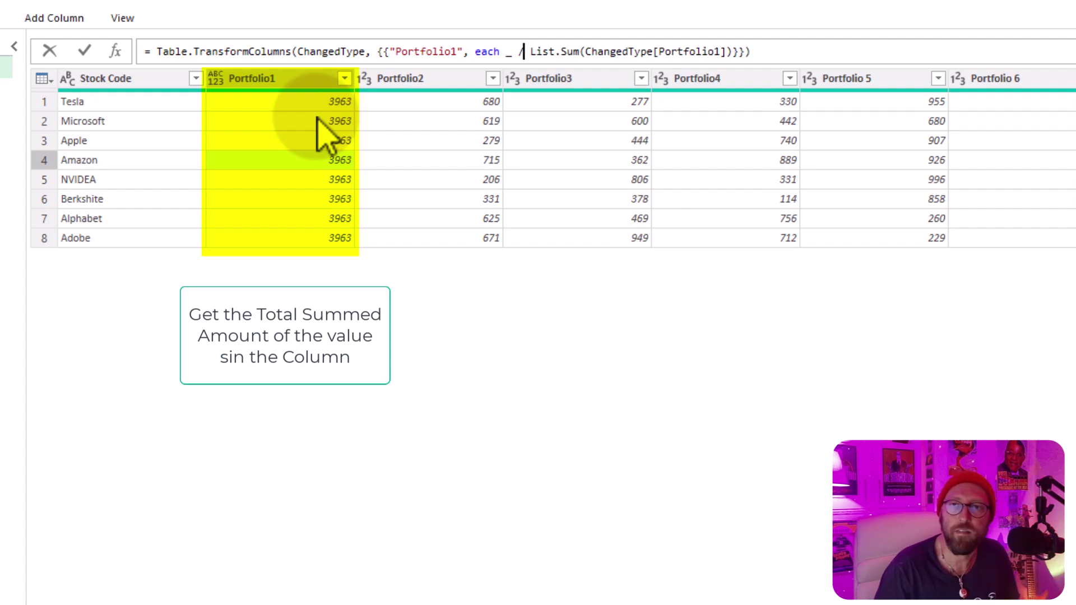
{"action": "key", "text": "Return"}
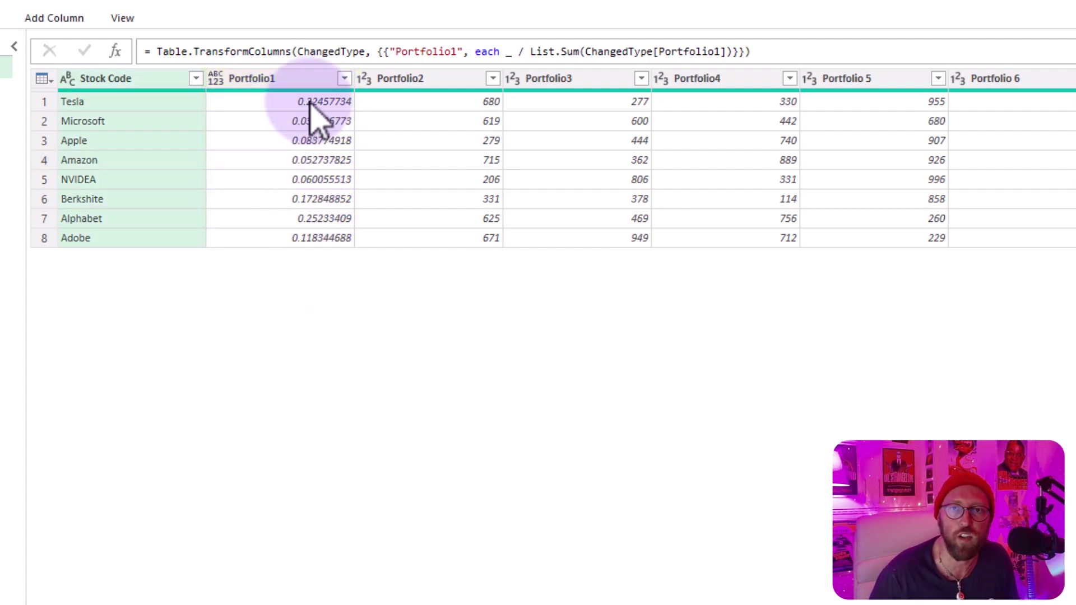
Check the Portfolio1 shares for Tesla, Amazon and NVIDEA and review the formula.
{"action": "left_click", "coordinate": [115, 106]}
{"action": "left_click", "coordinate": [107, 159]}
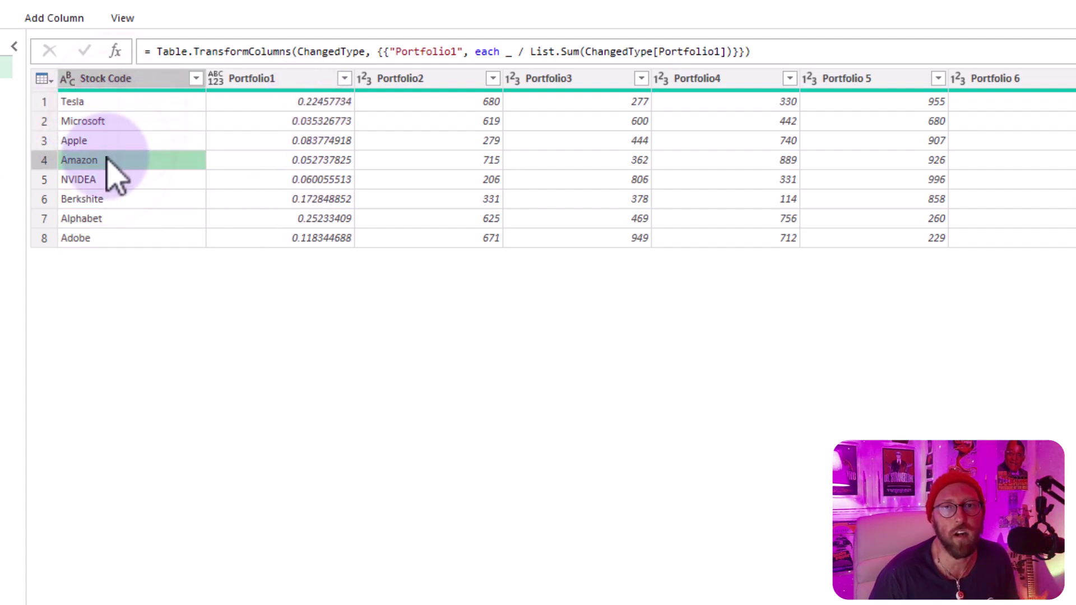
{"action": "left_click", "coordinate": [278, 80]}
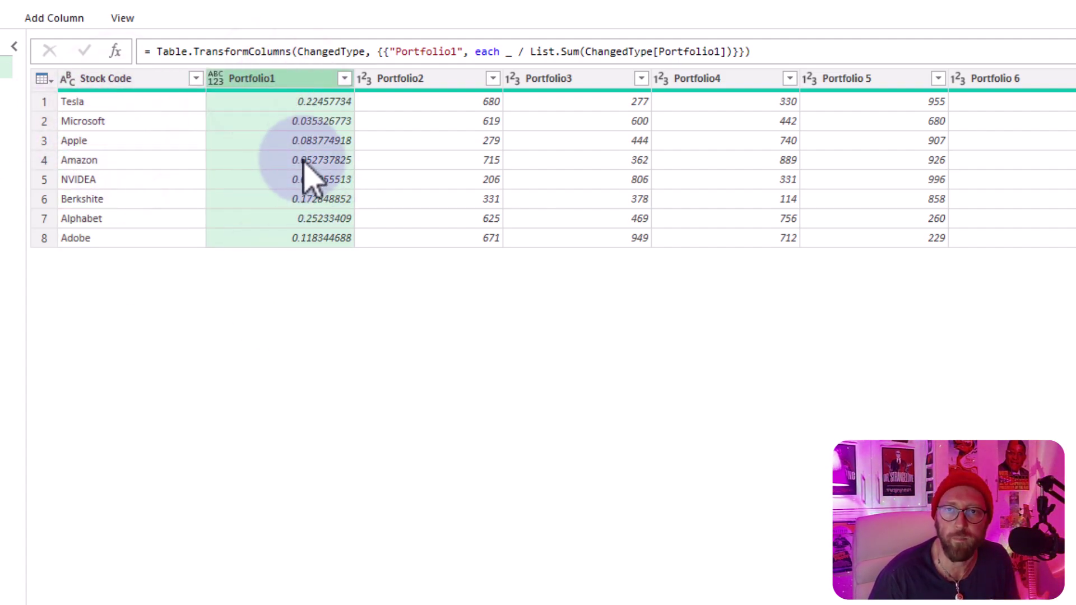
{"action": "left_click", "coordinate": [310, 160]}
{"action": "left_click", "coordinate": [306, 102]}
{"action": "left_click", "coordinate": [323, 179]}
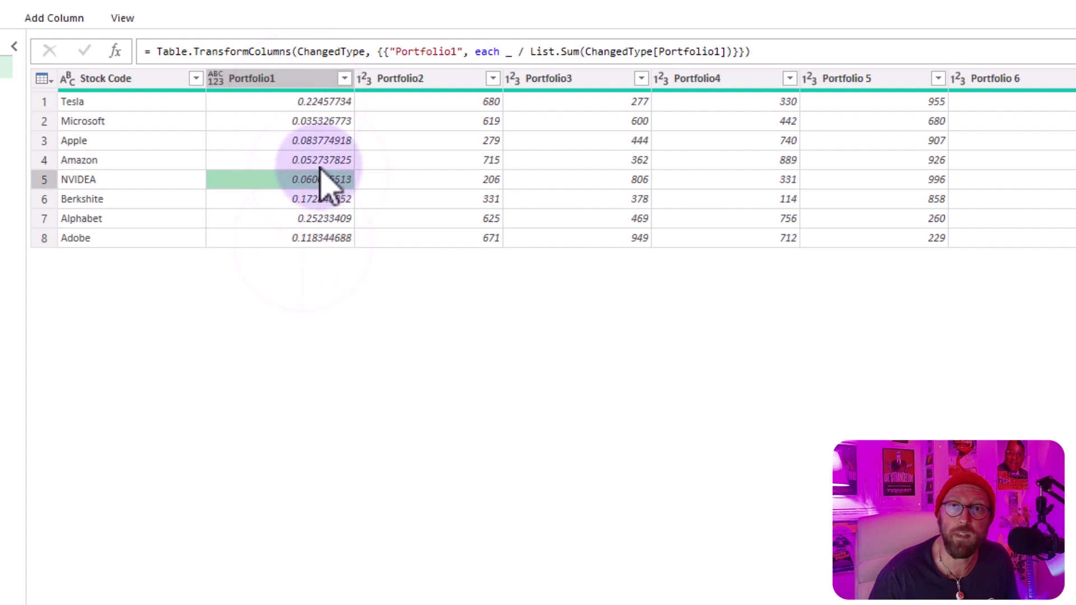
{"action": "left_click", "coordinate": [451, 52]}
{"action": "left_click_drag", "start_coordinate": [156, 51], "coordinate": [774, 49]}
{"action": "left_click", "coordinate": [303, 81]}
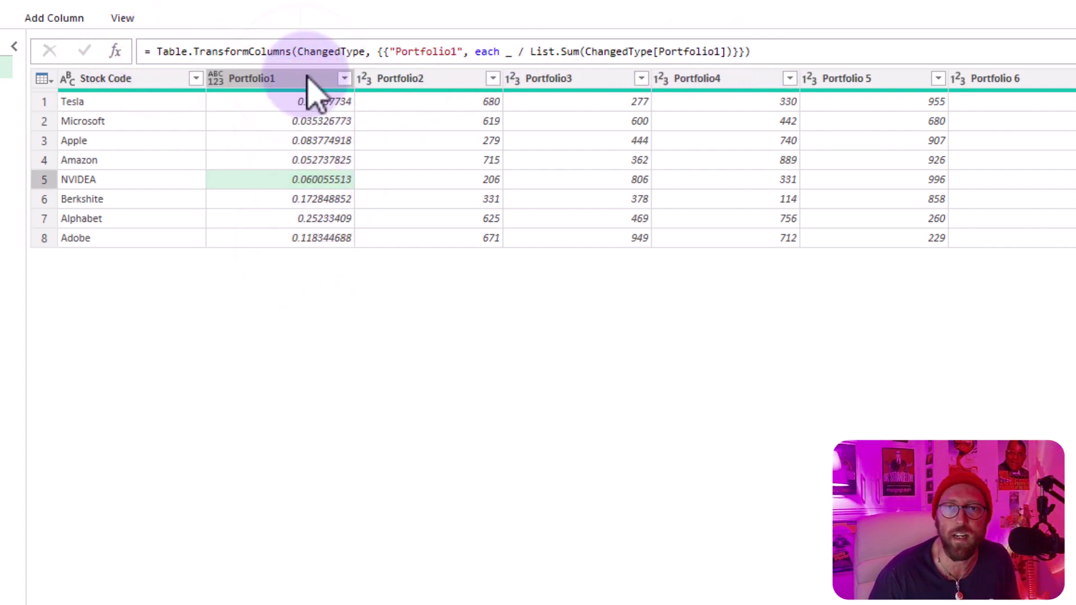
Point out the unchanged Portfolio2, 3 and 5 columns and reselect the whole formula.
{"action": "left_click", "coordinate": [412, 81]}
{"action": "left_click", "coordinate": [552, 82]}
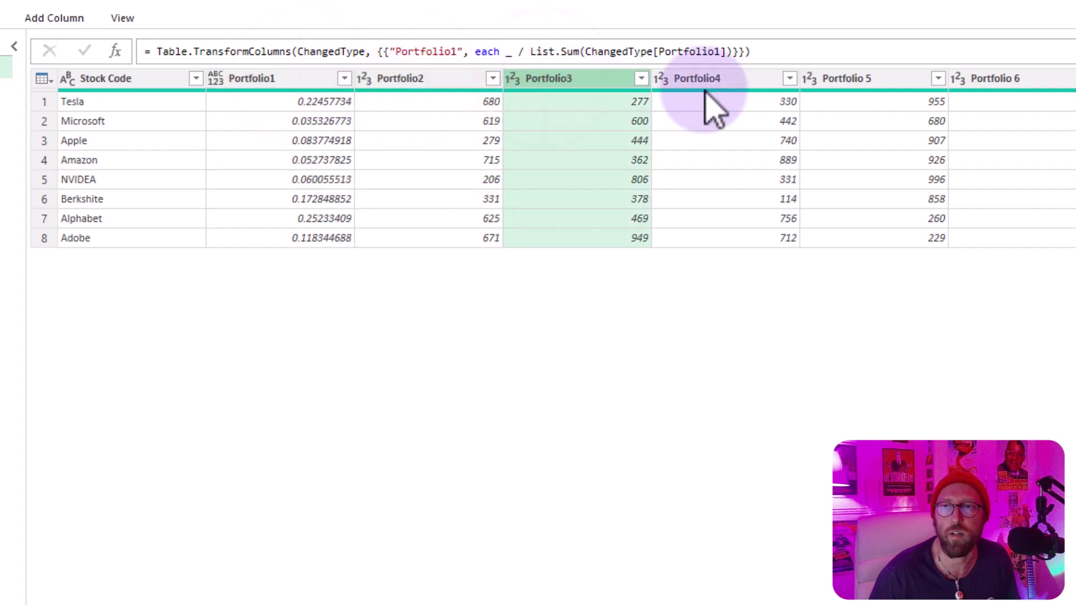
{"action": "left_click", "coordinate": [876, 79]}
{"action": "left_click", "coordinate": [1009, 101]}
{"action": "left_click", "coordinate": [311, 105]}
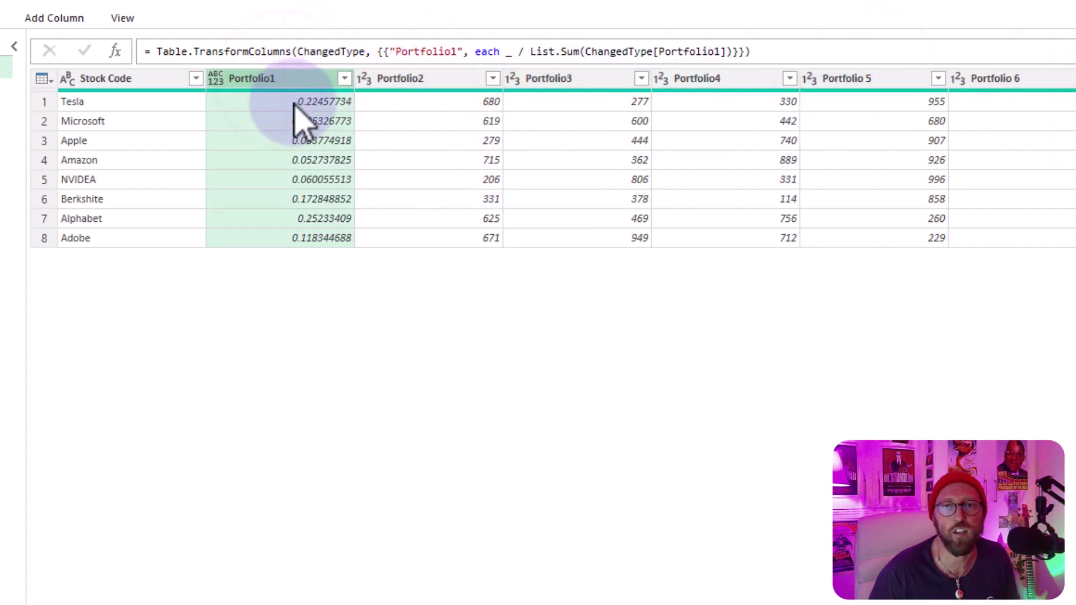
{"action": "left_click", "coordinate": [399, 81]}
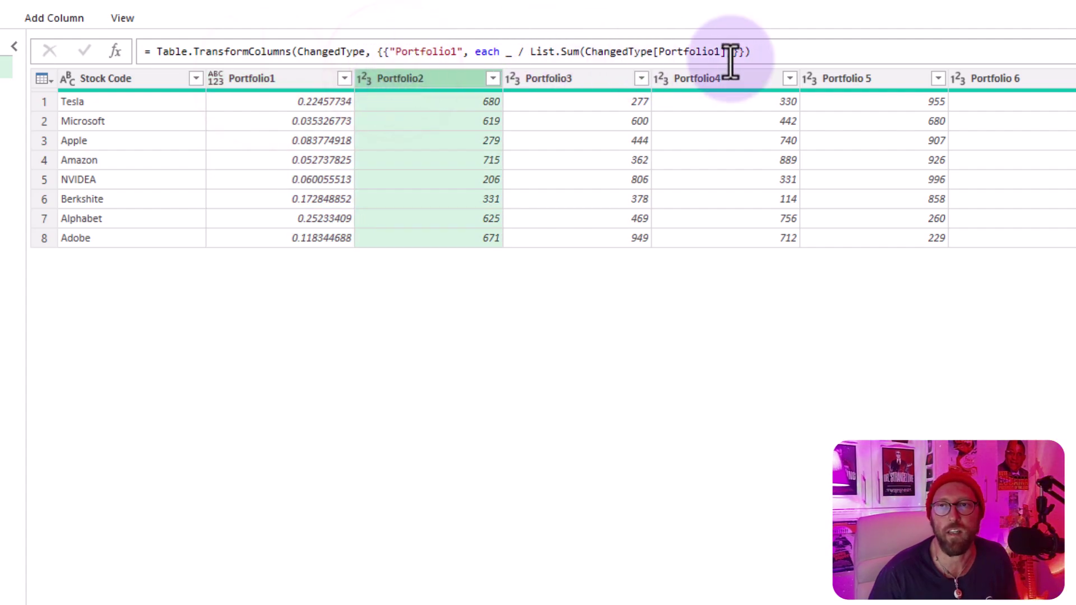
{"action": "left_click", "coordinate": [757, 52]}
{"action": "left_click", "coordinate": [149, 51], "text": "shift"}
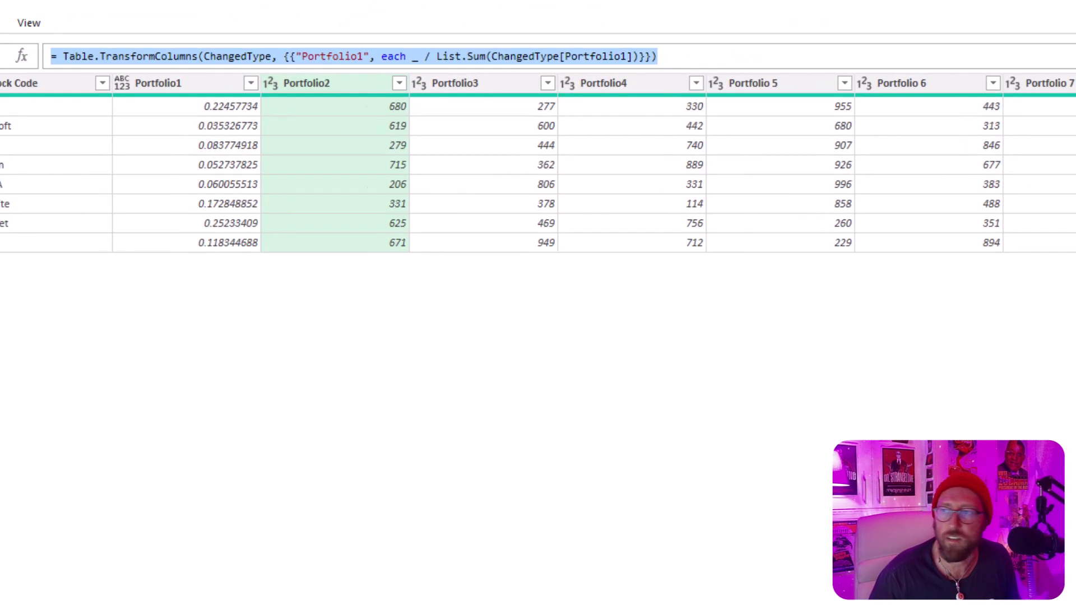
Rename the division step TransformFunction.
{"action": "key", "text": "F2"}
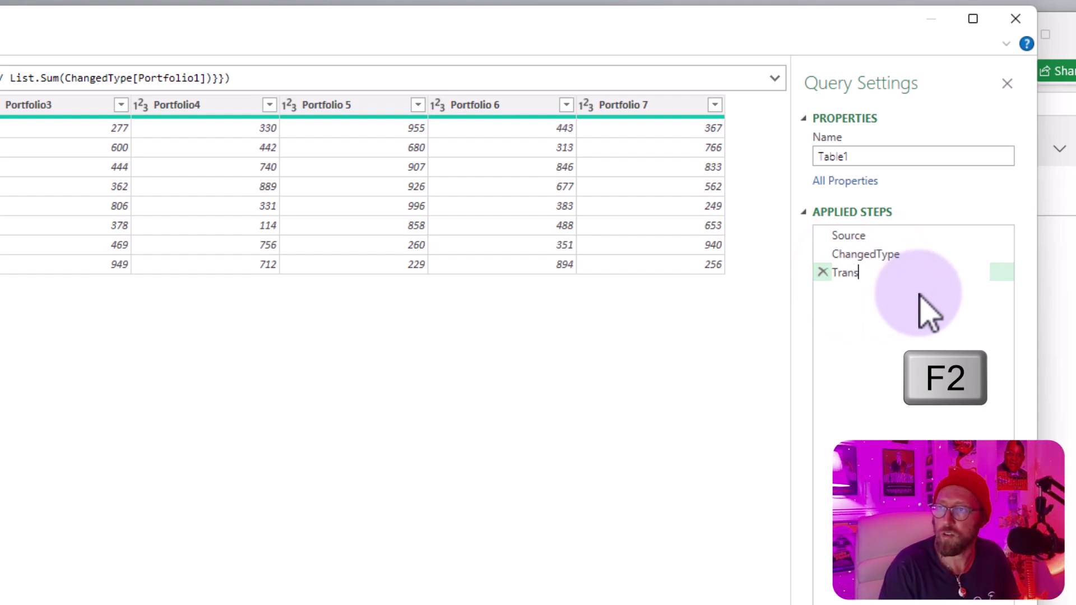
{"action": "type", "text": "TransformFunction"}
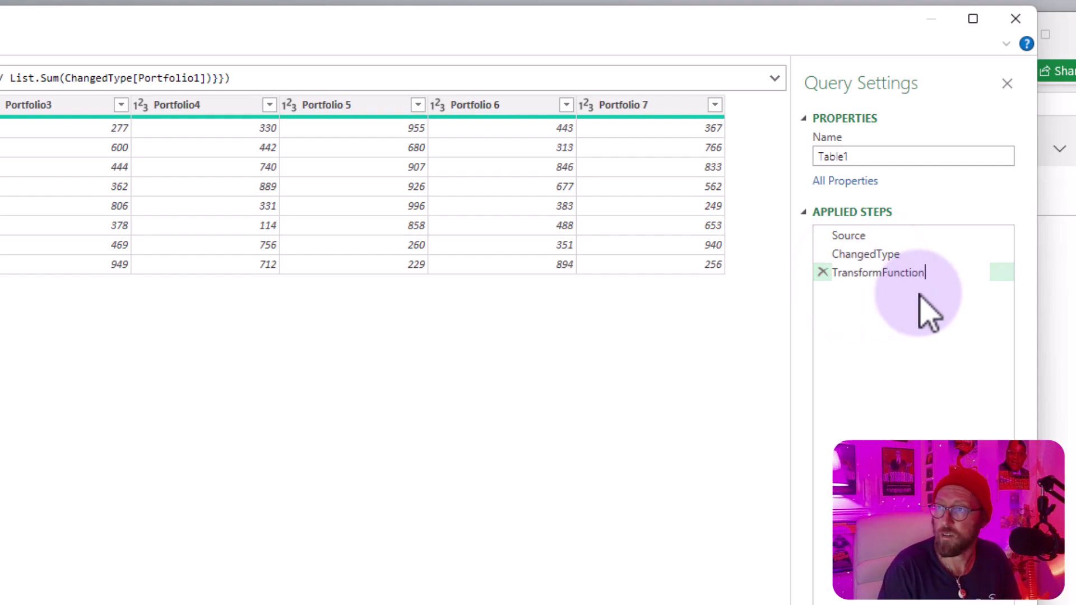
{"action": "key", "text": "Return"}
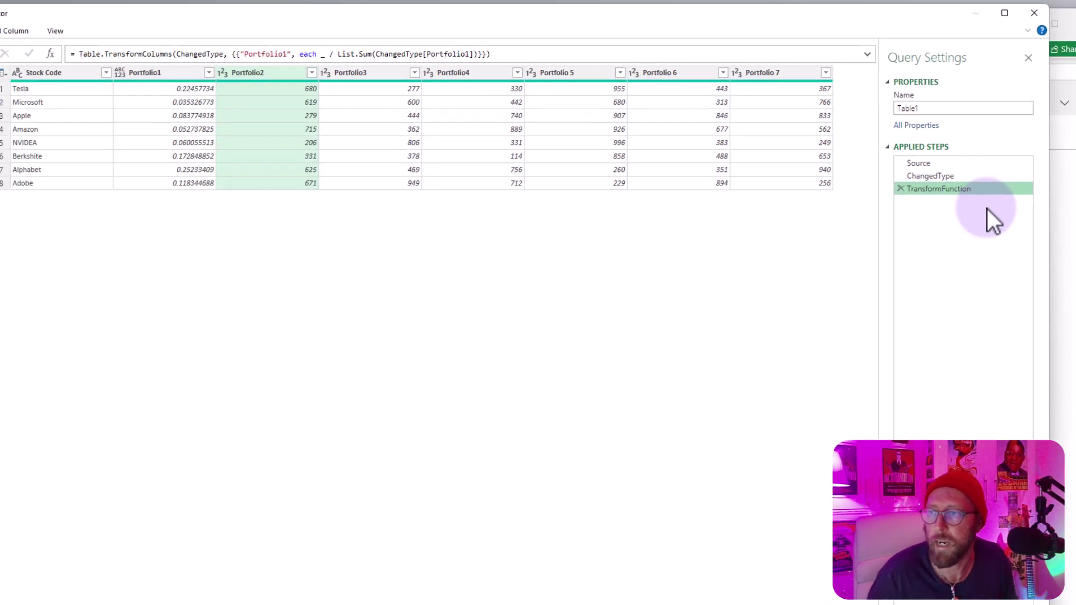
Add a Custom1 step returning ChangedType and compare it with TransformFunction's result.
{"action": "left_click", "coordinate": [78, 54]}
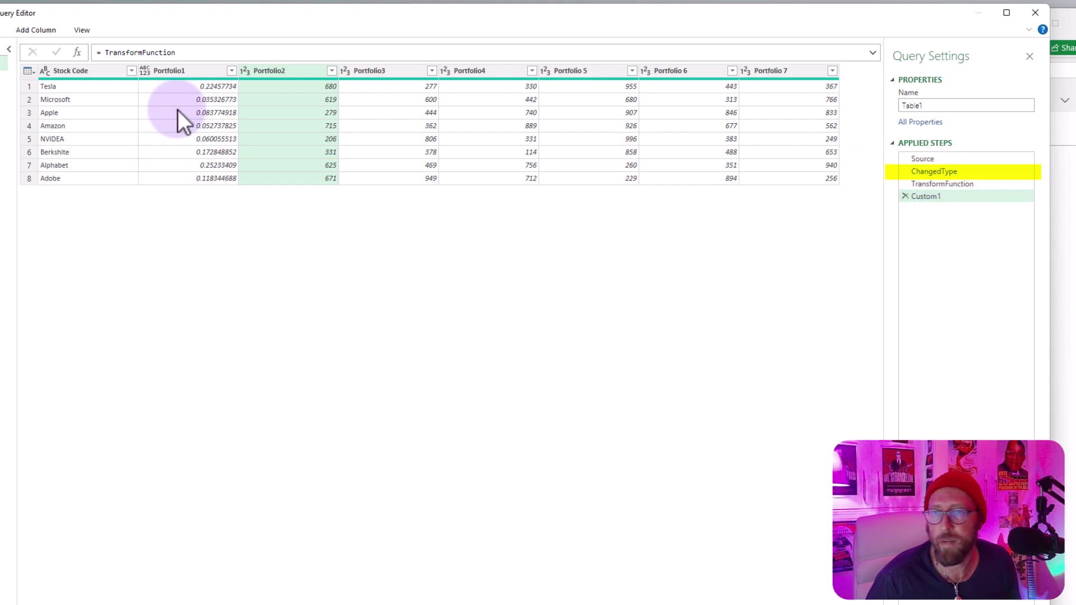
{"action": "key", "text": "BackSpace"}
{"action": "type", "text": "ChangedType"}
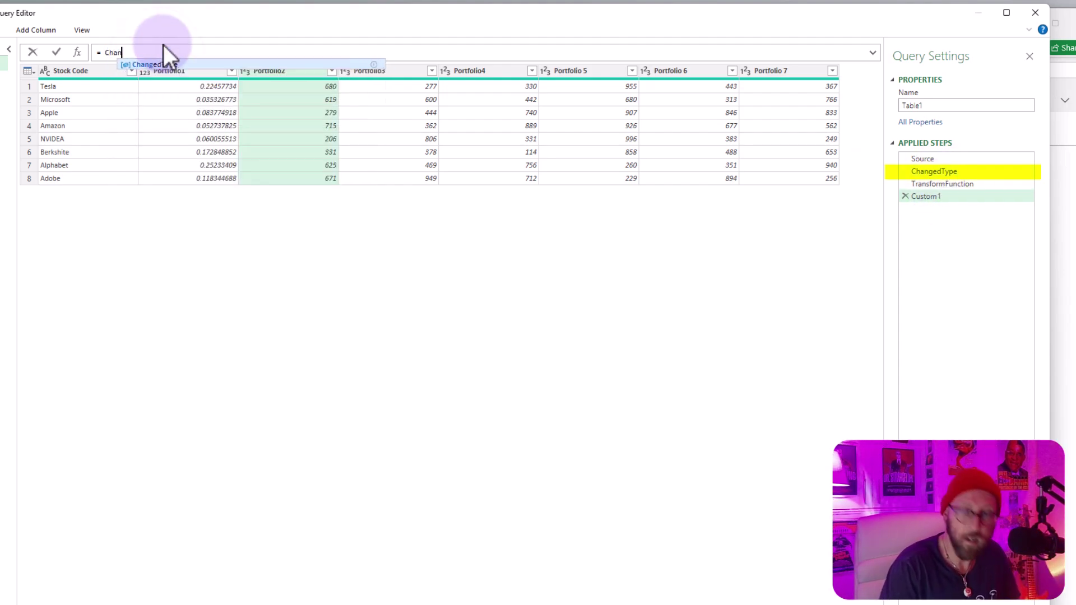
{"action": "key", "text": "Return"}
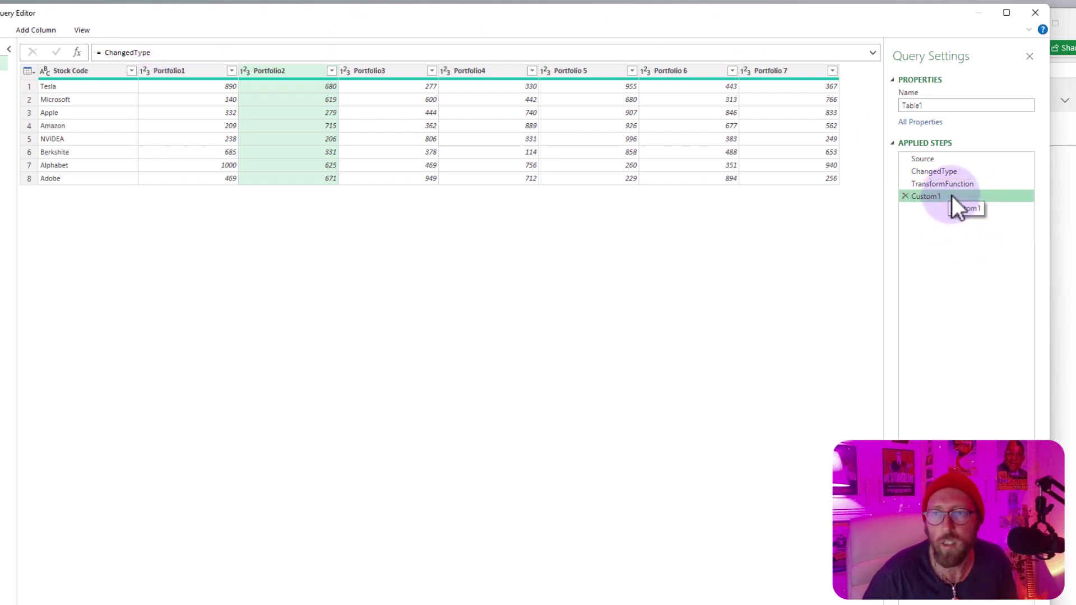
{"action": "left_click", "coordinate": [959, 183]}
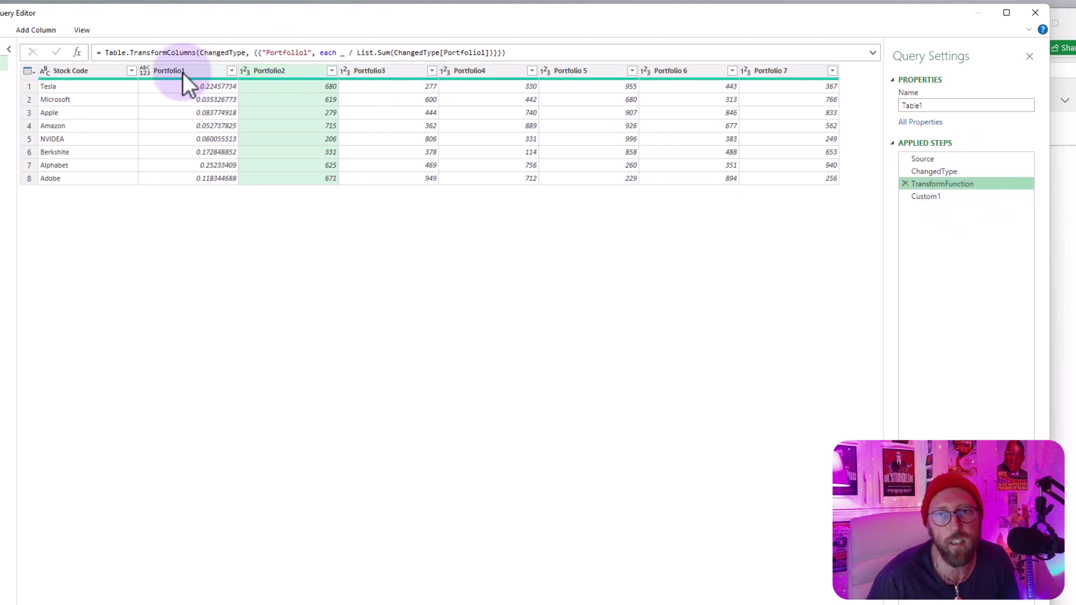
{"action": "left_click", "coordinate": [80, 70]}
{"action": "left_click", "coordinate": [956, 193]}
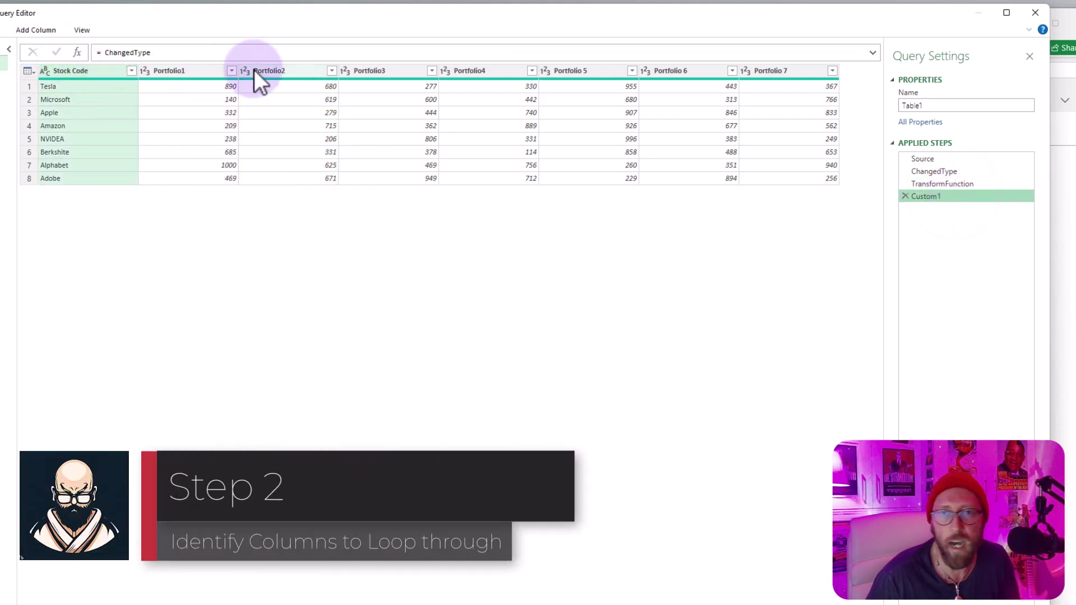
Change Custom1 to Table.ColumnNames(ChangedType), listing the eight column names.
{"action": "left_click", "coordinate": [107, 53]}
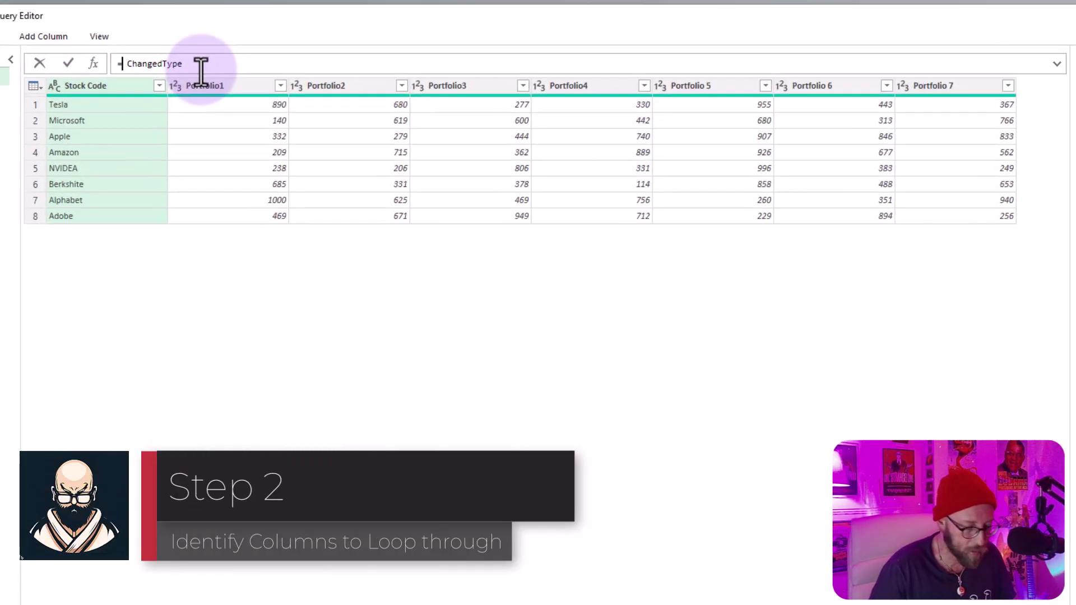
{"action": "type", "text": "tableco"}
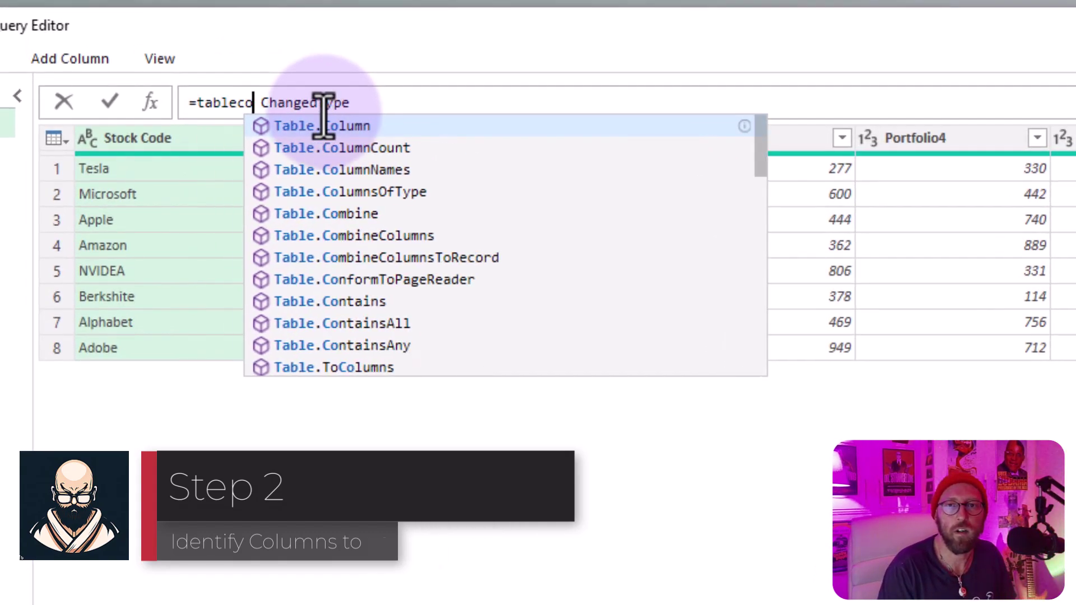
{"action": "key", "text": "Down"}
{"action": "key", "text": "Down"}
{"action": "key", "text": "Tab"}
{"action": "type", "text": "("}
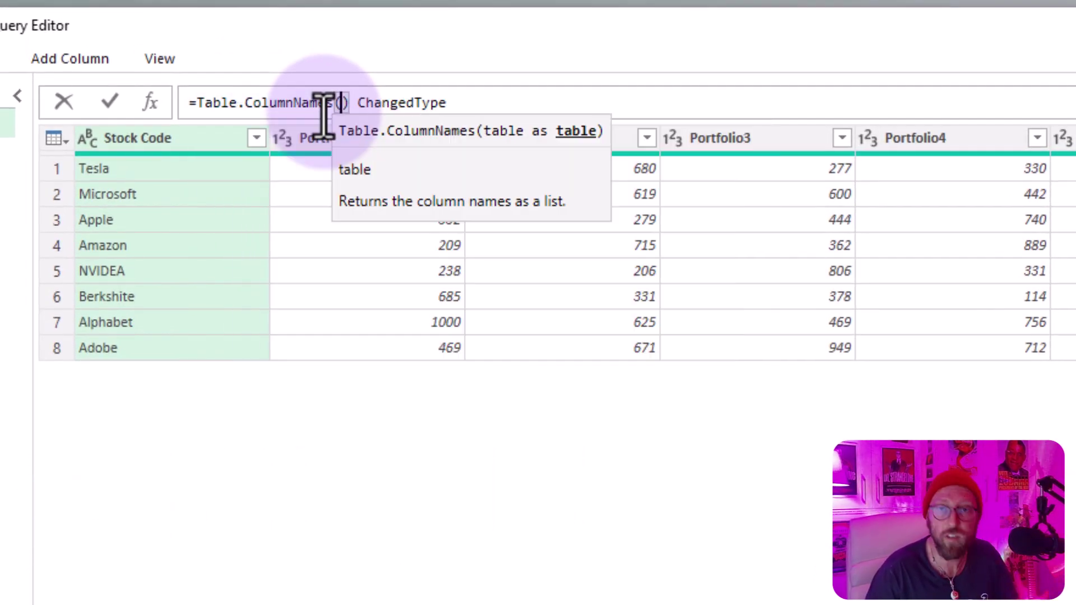
{"action": "key", "text": "Delete"}
{"action": "key", "text": "End"}
{"action": "key", "text": "Return"}
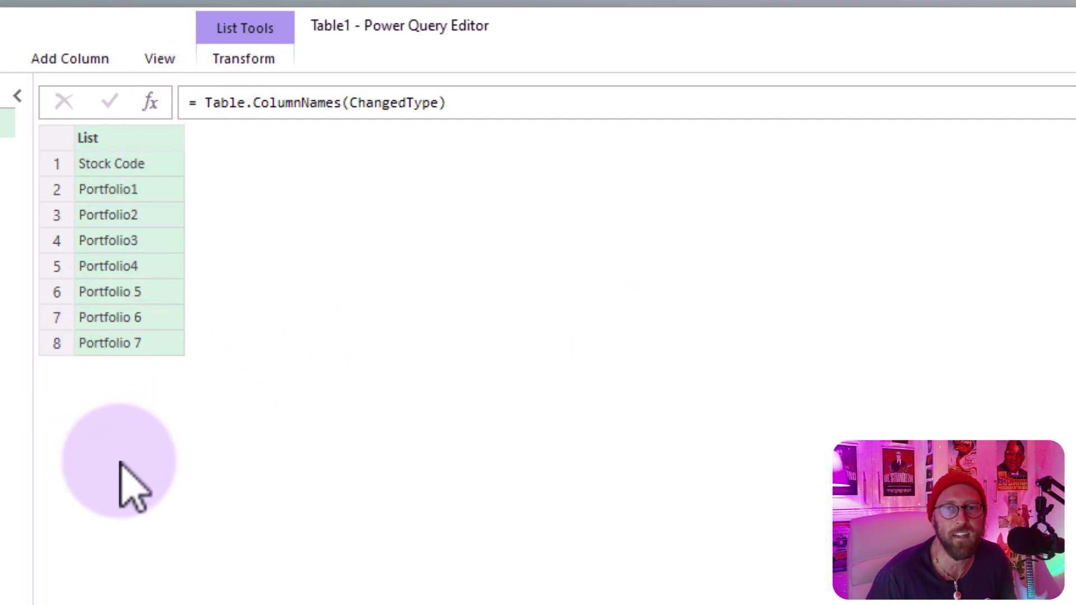
Wrap the column names in List.Select with each Text.Contains(_, "Portfolio").
{"action": "left_click", "coordinate": [195, 103]}
{"action": "type", "text": "listsel"}
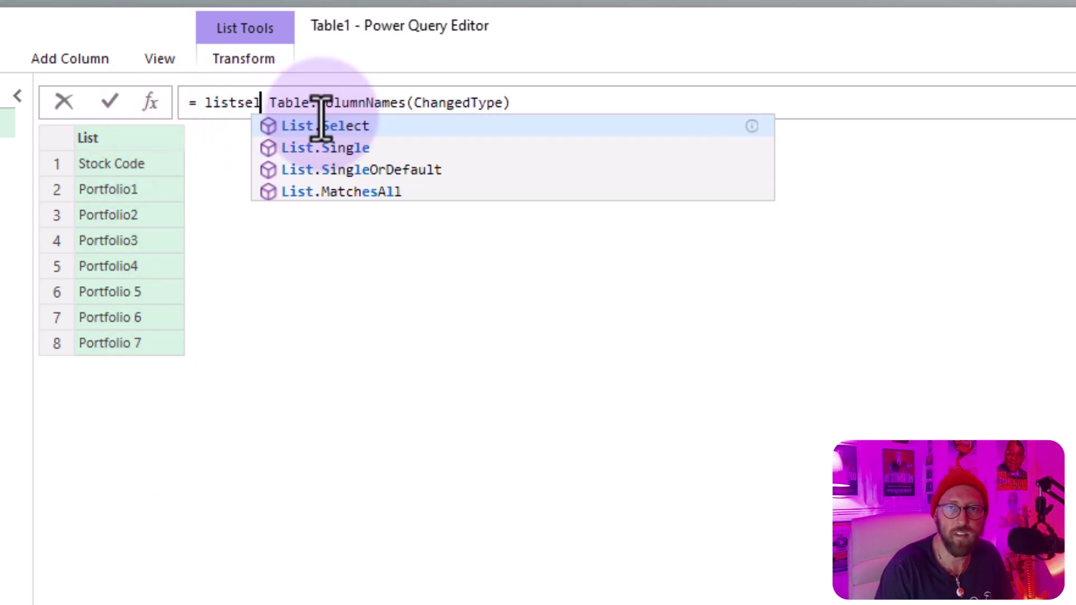
{"action": "key", "text": "Tab"}
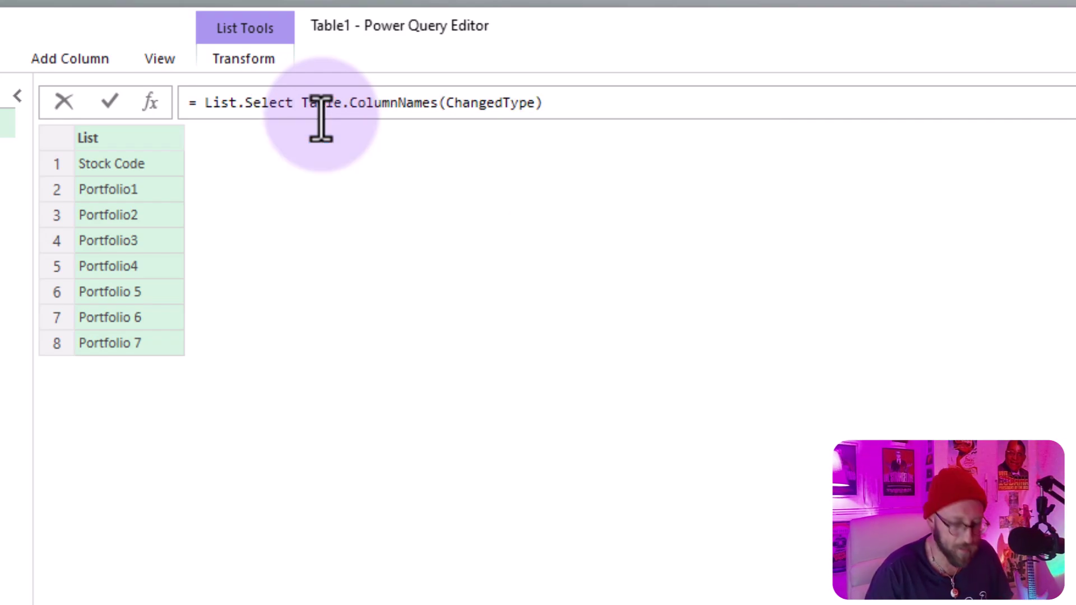
{"action": "type", "text": "("}
{"action": "key", "text": "End"}
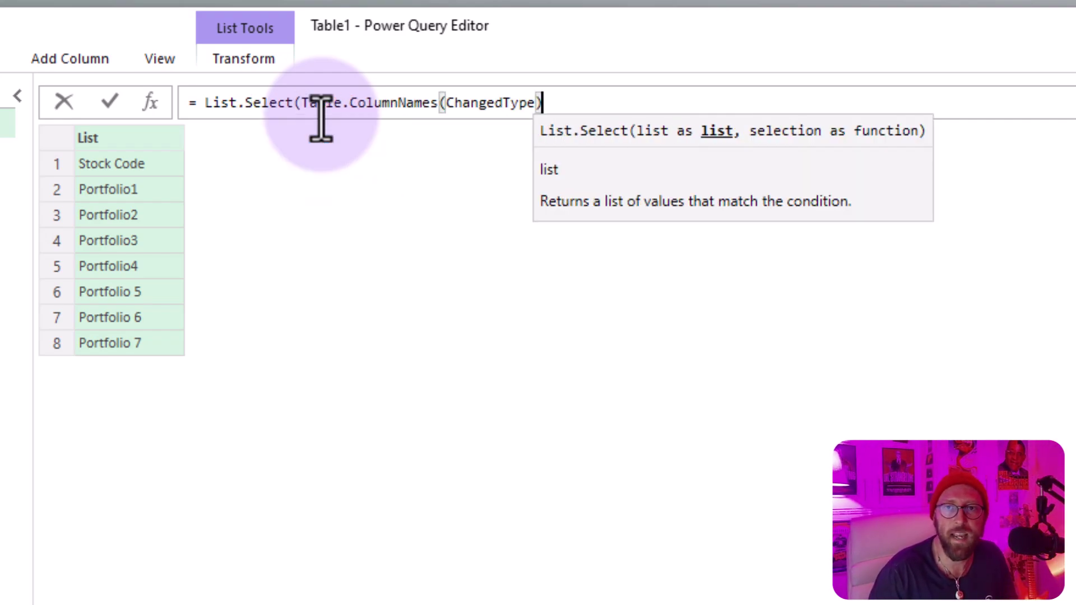
{"action": "type", "text": ", "}
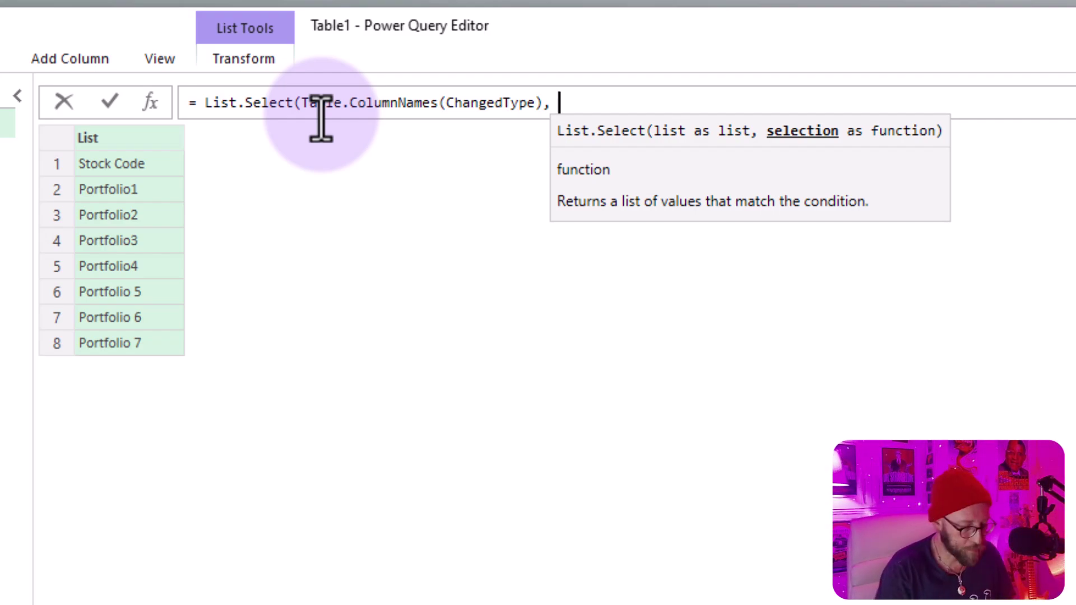
{"action": "type", "text": "each "}
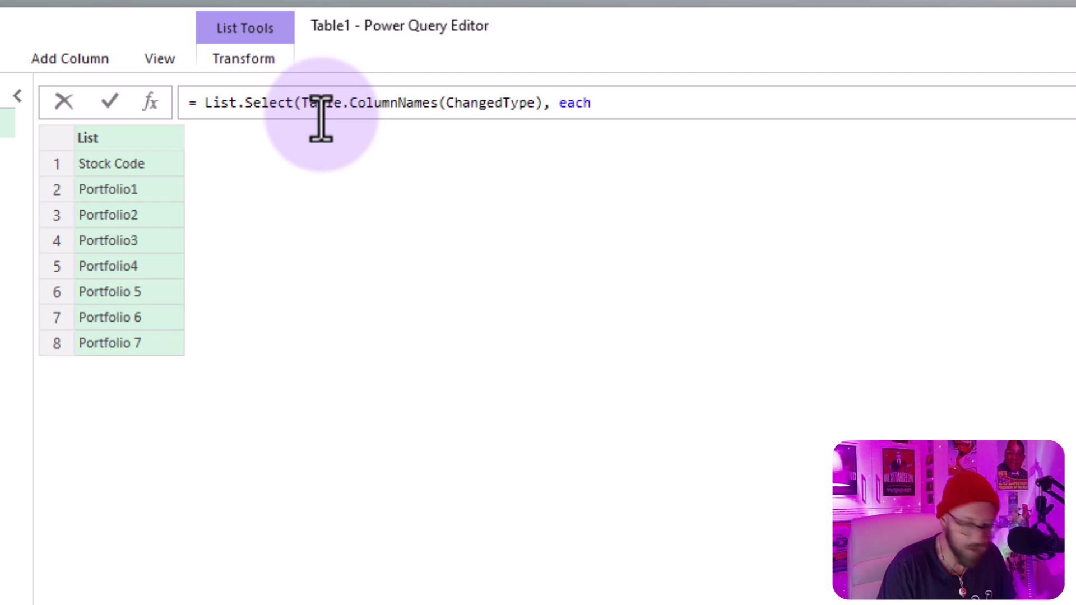
{"action": "type", "text": "Text.Contains"}
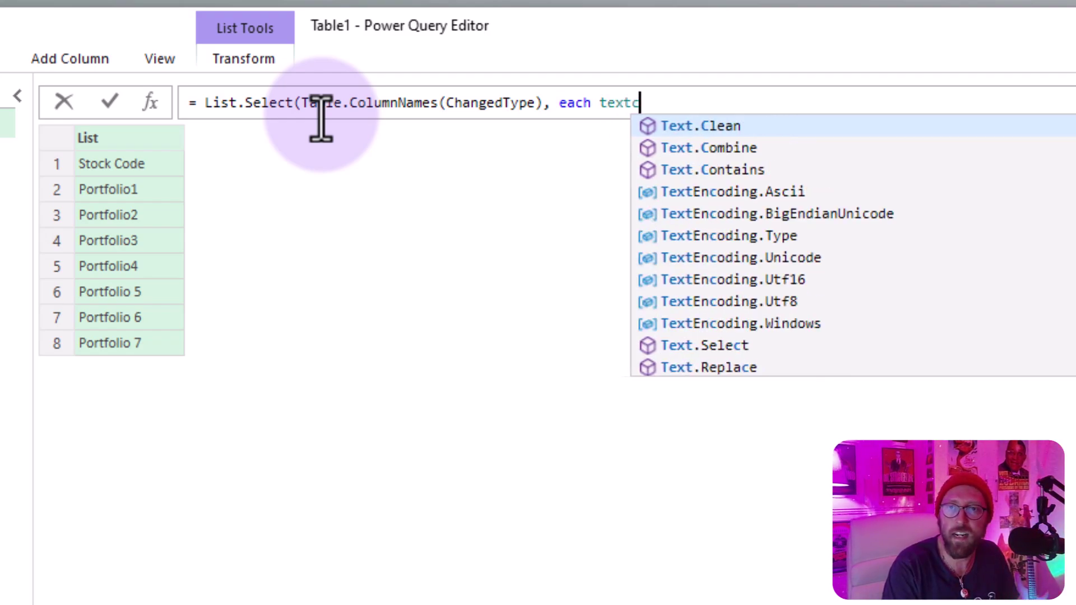
{"action": "type", "text": "(_"}
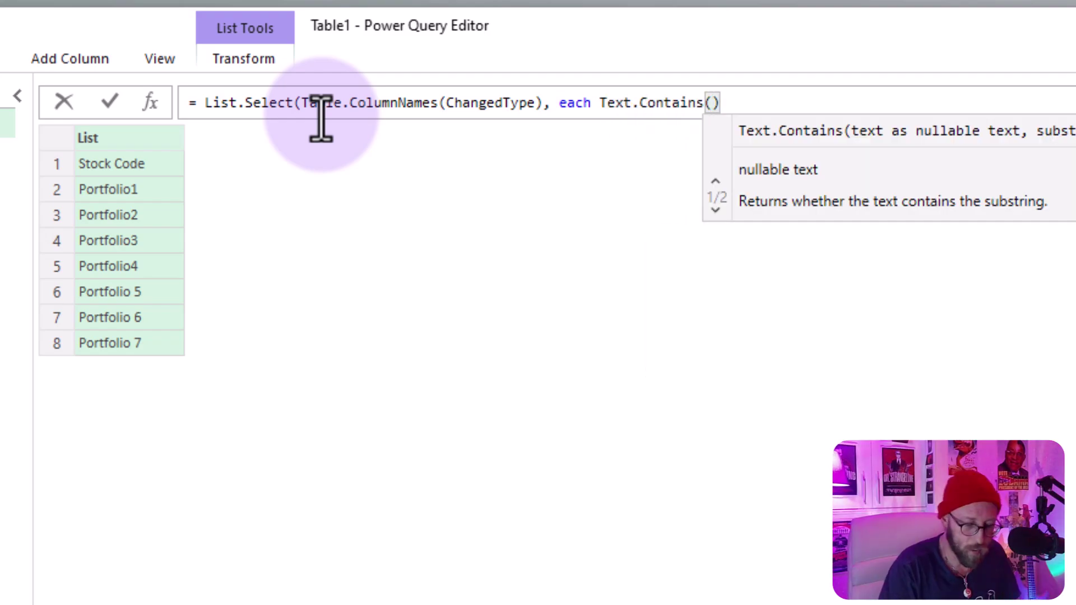
{"action": "type", "text": ", "}
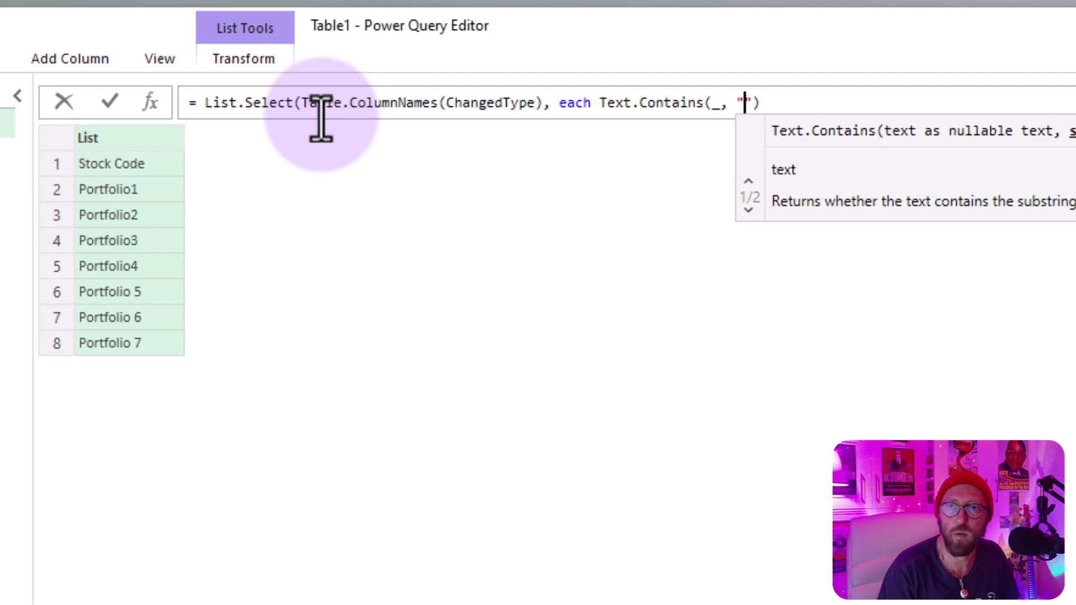
{"action": "type", "text": "\"Porytfo"}
{"action": "key", "text": "BackSpace"}
{"action": "key", "text": "BackSpace"}
{"action": "key", "text": "BackSpace"}
{"action": "key", "text": "BackSpace"}
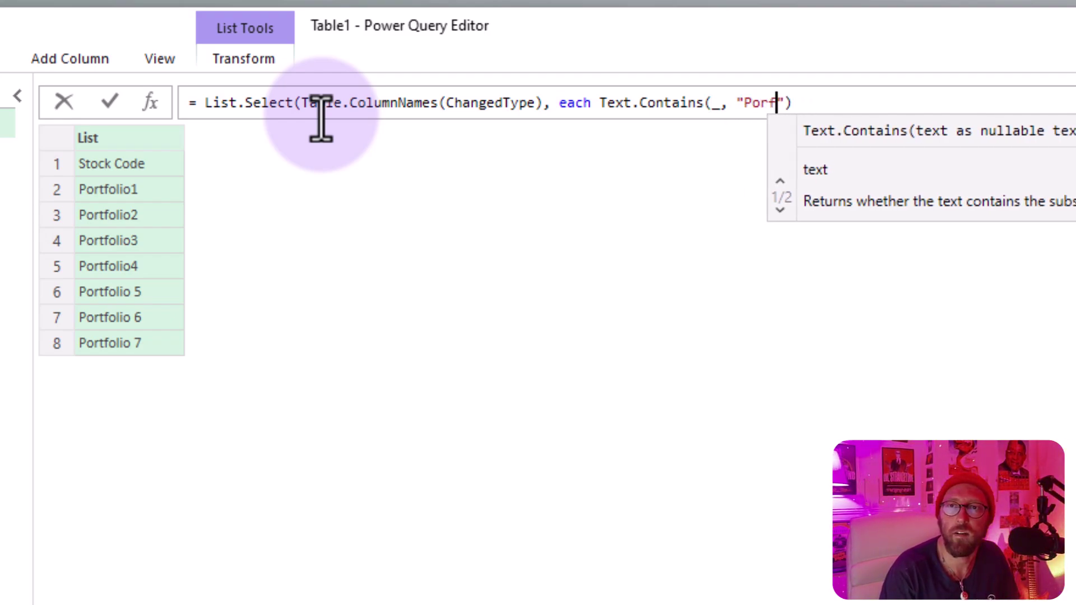
{"action": "type", "text": "folio\","}
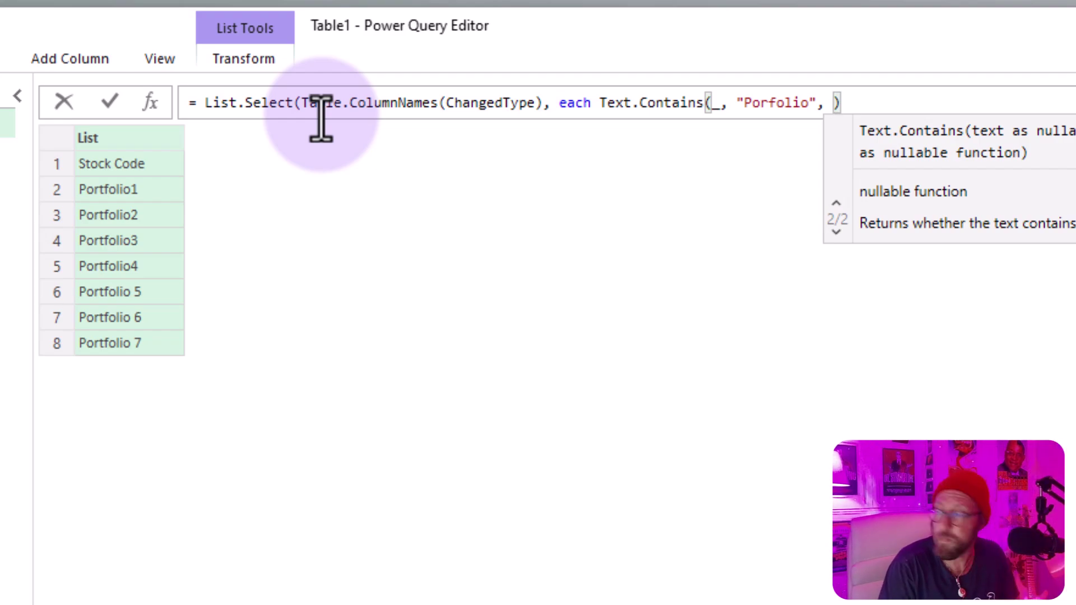
Add Comparer.OrdinalIgnoreCase, commit, and fix the Portfolio spelling in the filter.
{"action": "type", "text": "compar"}
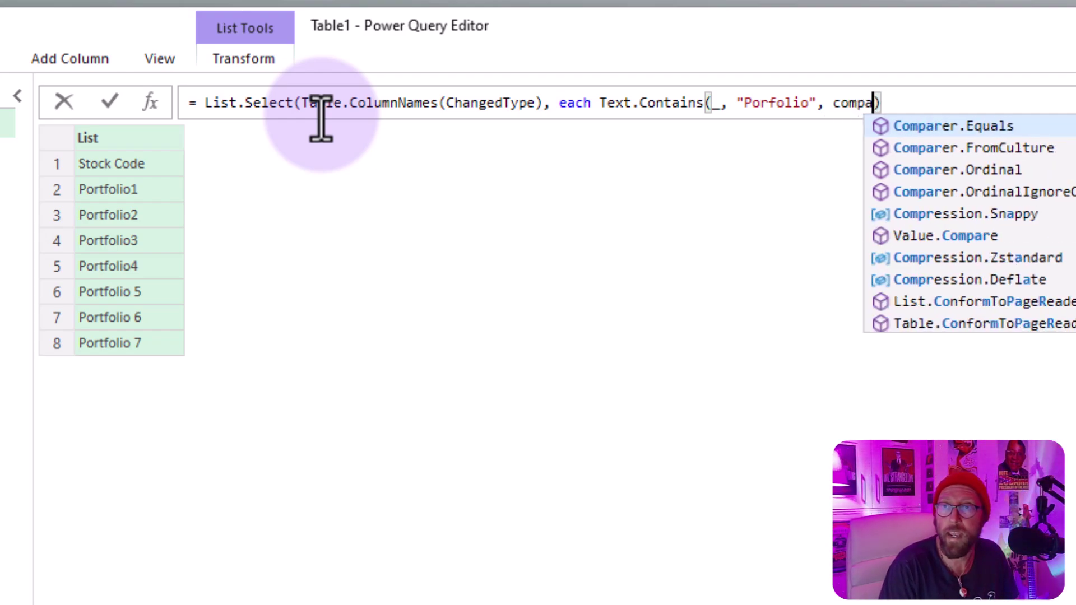
{"action": "key", "text": "Tab"}
{"action": "type", "text": ")"}
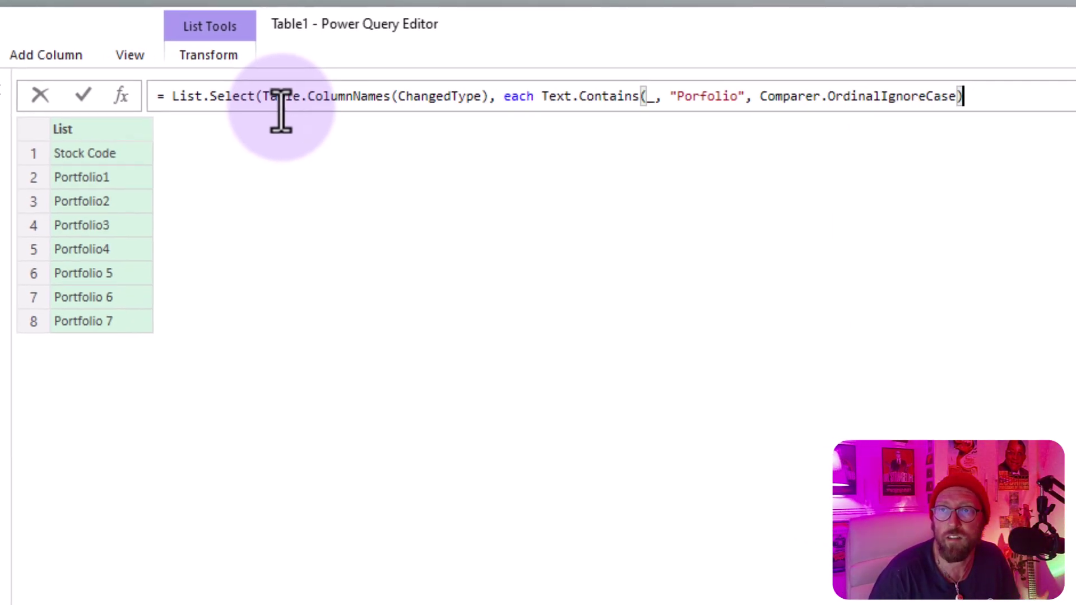
{"action": "type", "text": ")"}
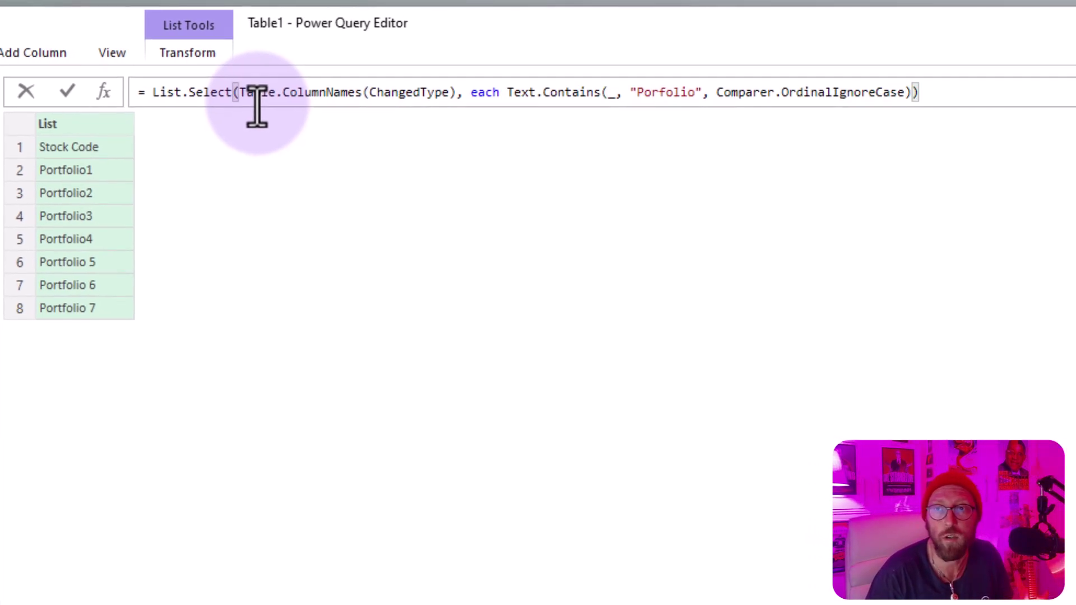
{"action": "key", "text": "Return"}
{"action": "left_click", "coordinate": [661, 99]}
{"action": "type", "text": "t"}
{"action": "key", "text": "Return"}
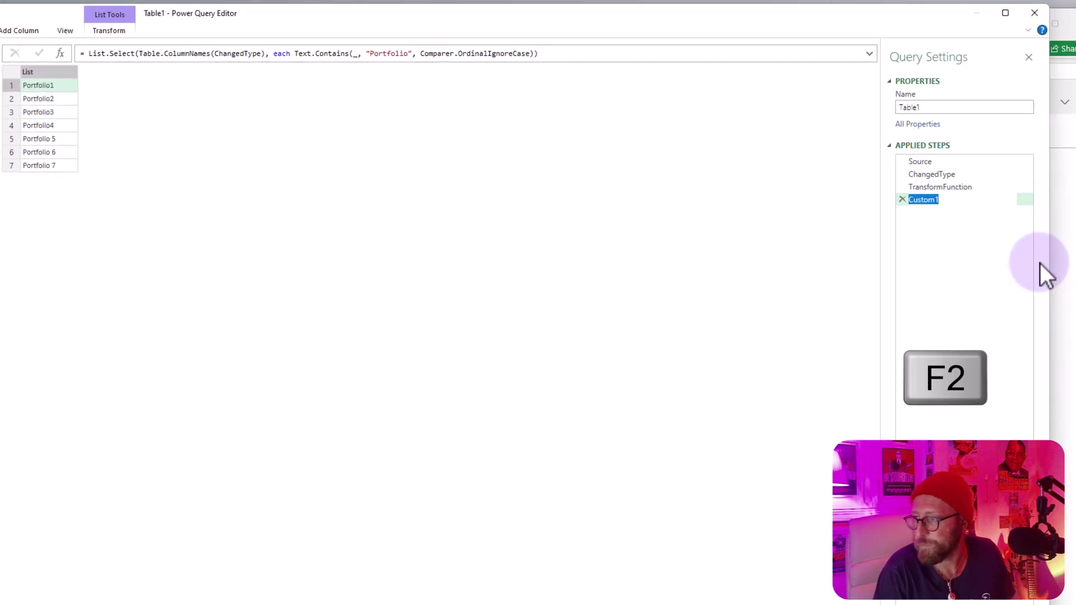
Rename the filter step SelectedColumns and add a new step referencing it.
{"action": "type", "text": "SelectedCol"}
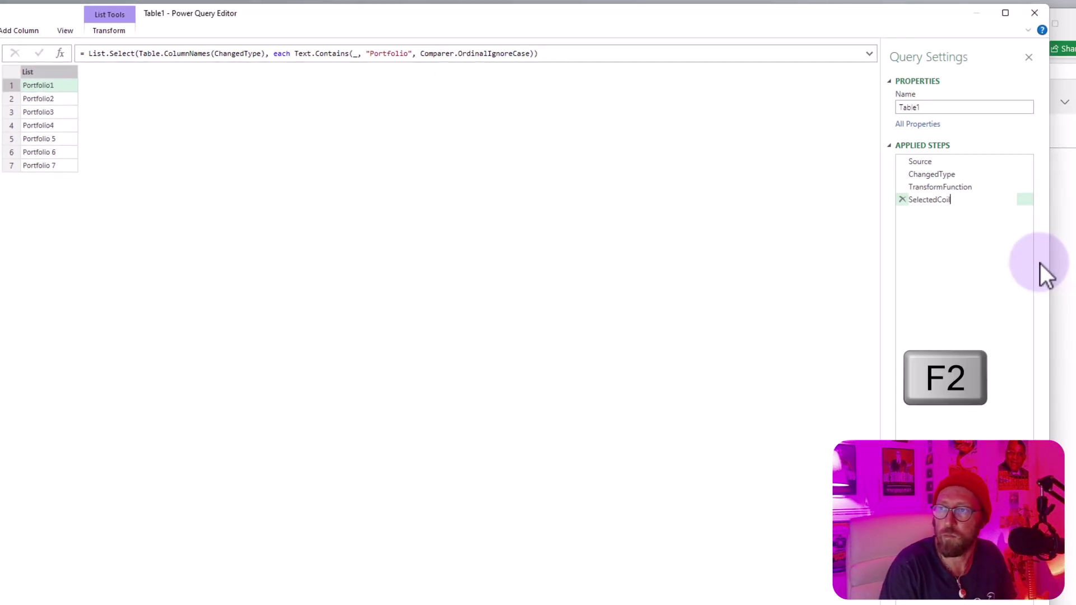
{"action": "type", "text": "umns"}
{"action": "key", "text": "Return"}
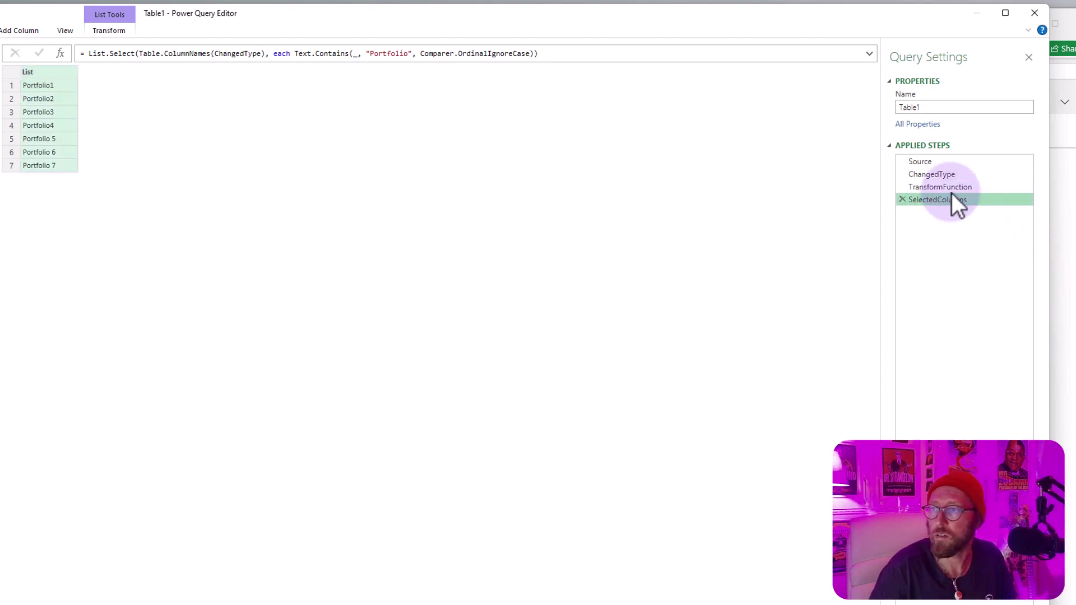
{"action": "left_click", "coordinate": [932, 174]}
{"action": "left_click", "coordinate": [931, 199]}
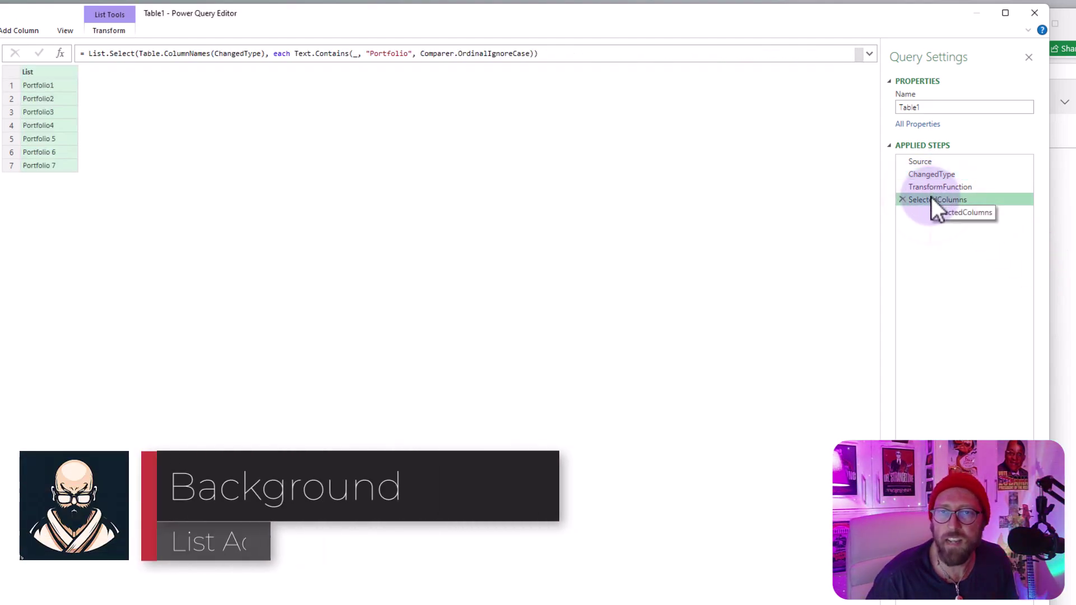
{"action": "left_click", "coordinate": [60, 53]}
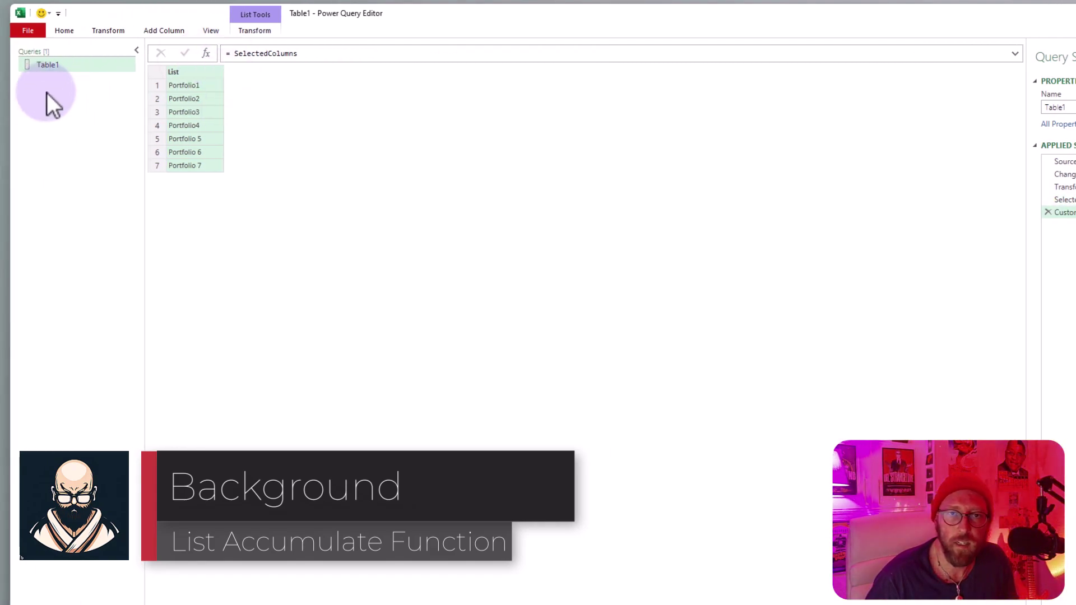
Create blank query Query1 with the formula = {1,2,3,4,5}.
{"action": "right_click", "coordinate": [63, 88]}
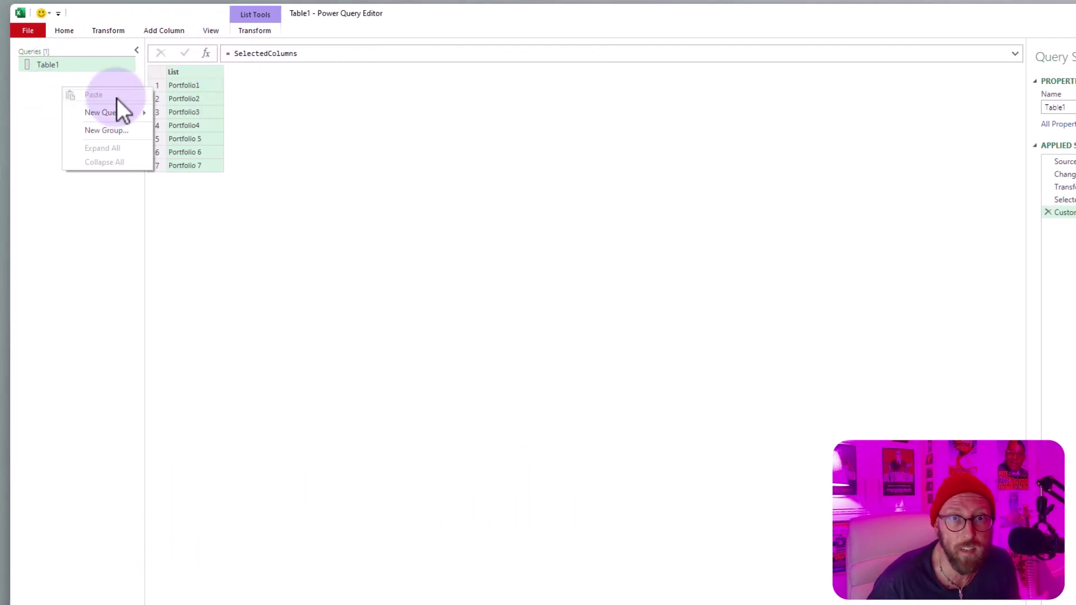
{"action": "mouse_move", "coordinate": [123, 114]}
{"action": "mouse_move", "coordinate": [227, 167]}
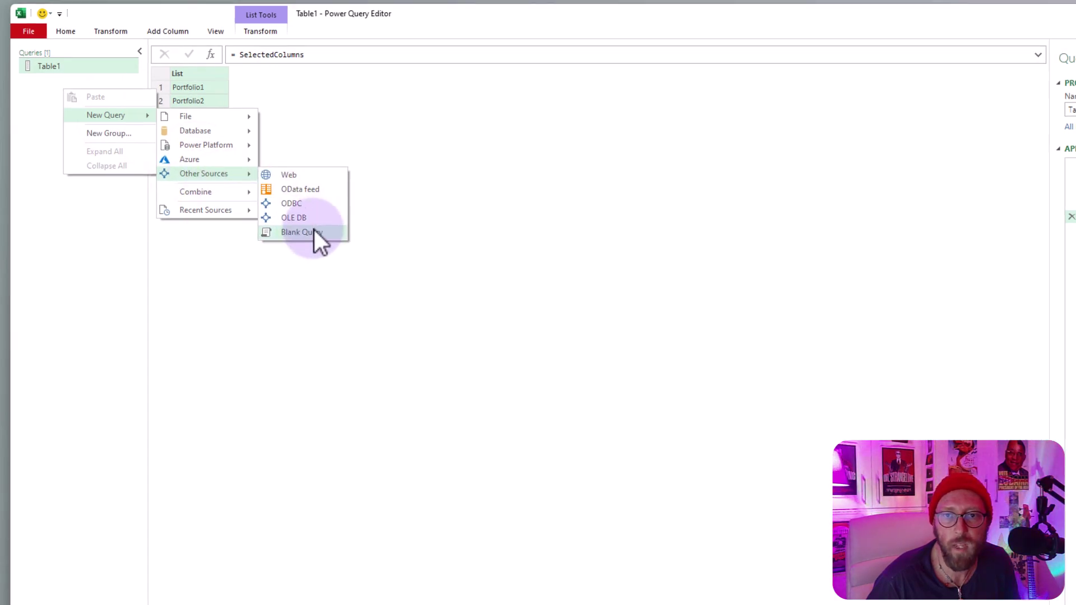
{"action": "left_click", "coordinate": [314, 230]}
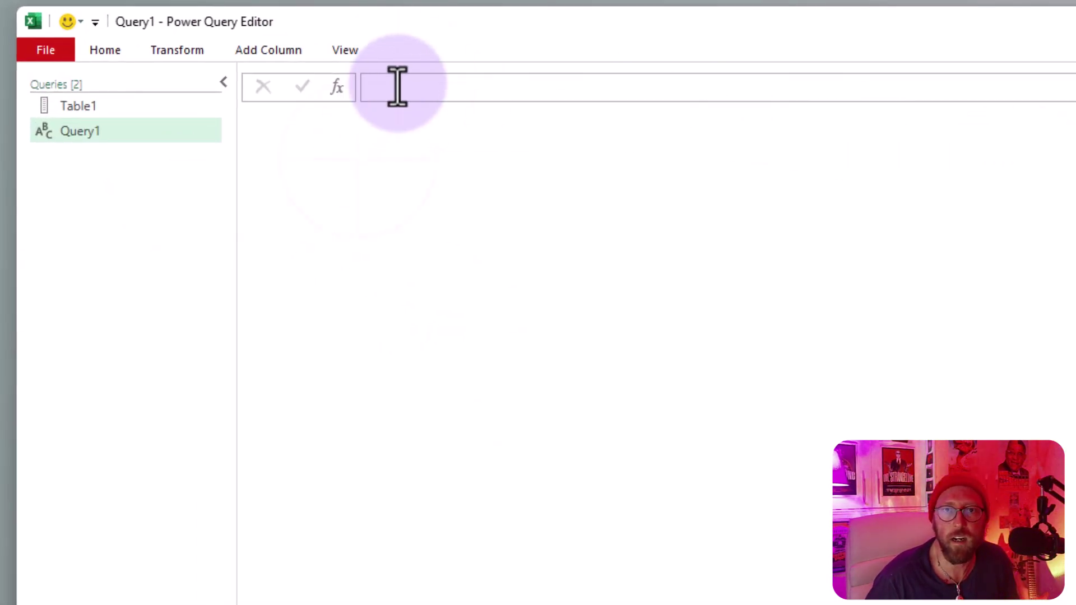
{"action": "left_click", "coordinate": [398, 87]}
{"action": "type", "text": "{1,2,3,4,"}
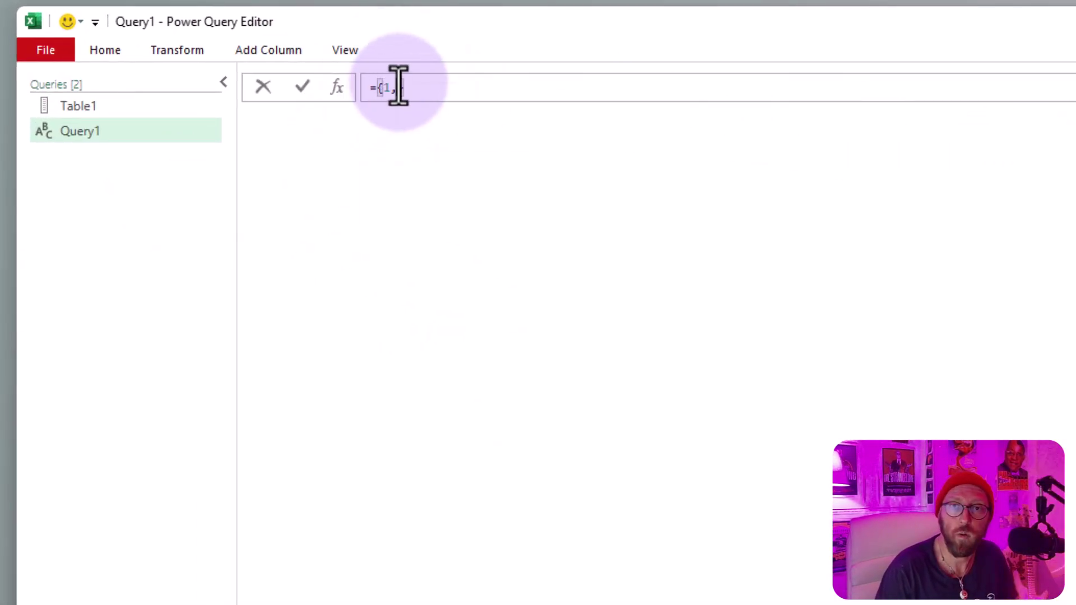
{"action": "type", "text": "5"}
{"action": "key", "text": "Return"}
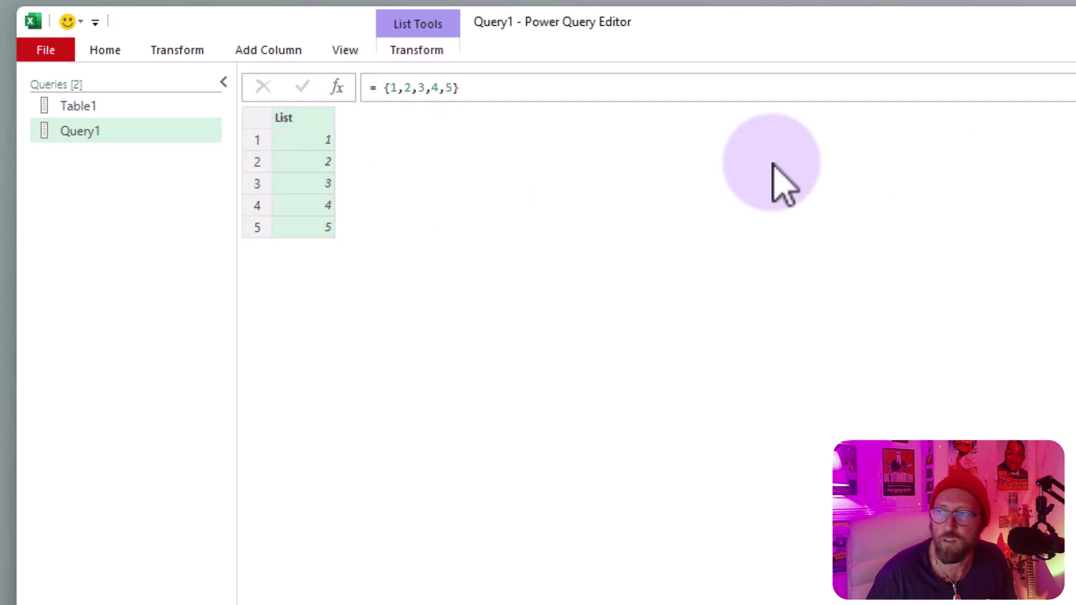
Add List.Accumulate over Source with seed 1 and State * Current, returning 120.
{"action": "left_click", "coordinate": [336, 88]}
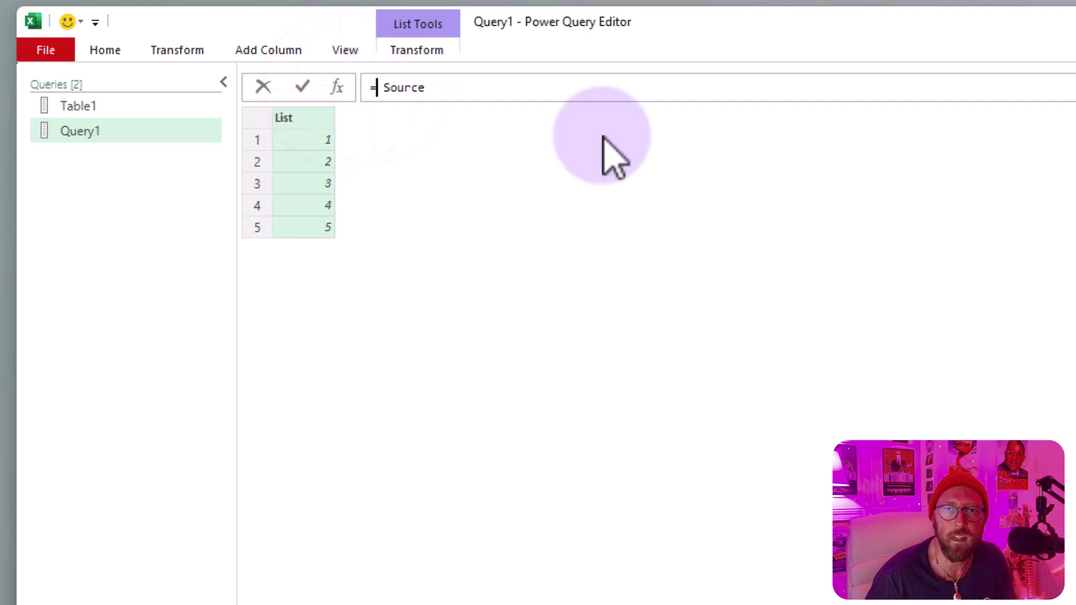
{"action": "type", "text": "list.ac"}
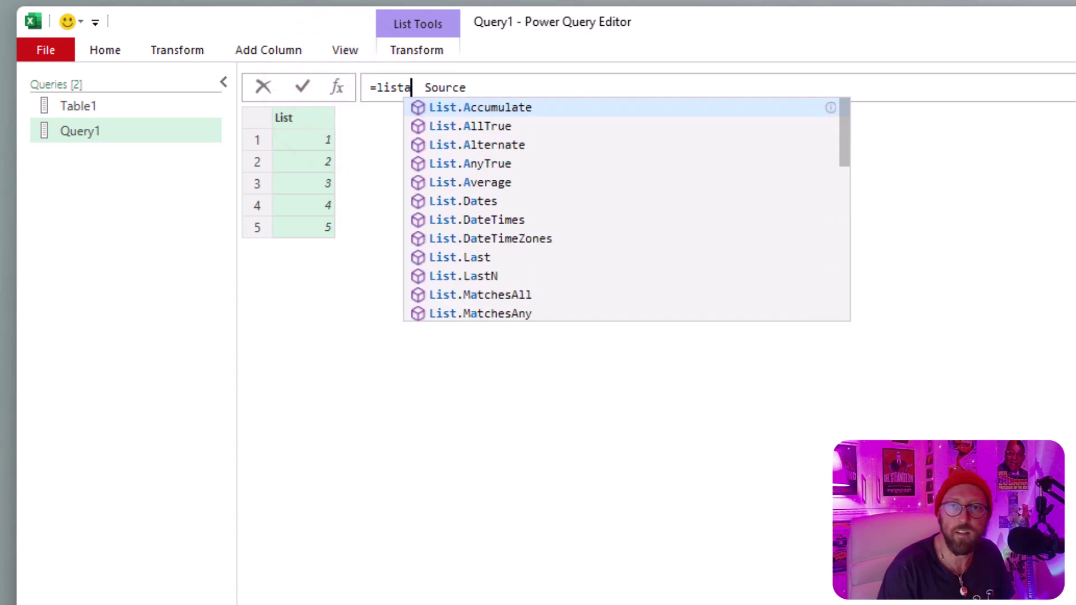
{"action": "key", "text": "Tab"}
{"action": "type", "text": "("}
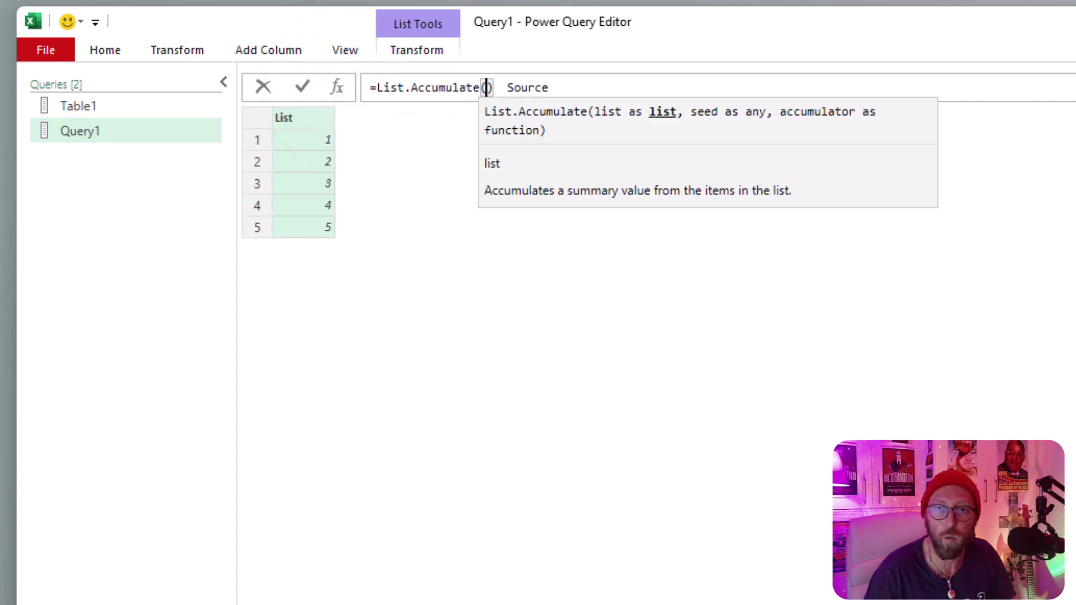
{"action": "key", "text": "Delete"}
{"action": "key", "text": "Delete"}
{"action": "key", "text": "End"}
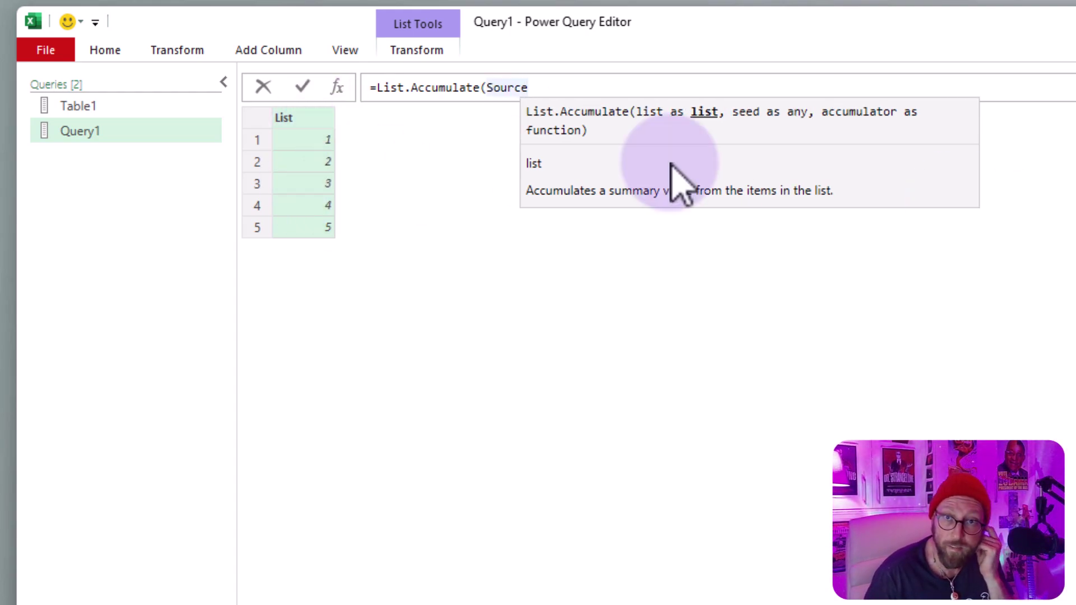
{"action": "type", "text": ","}
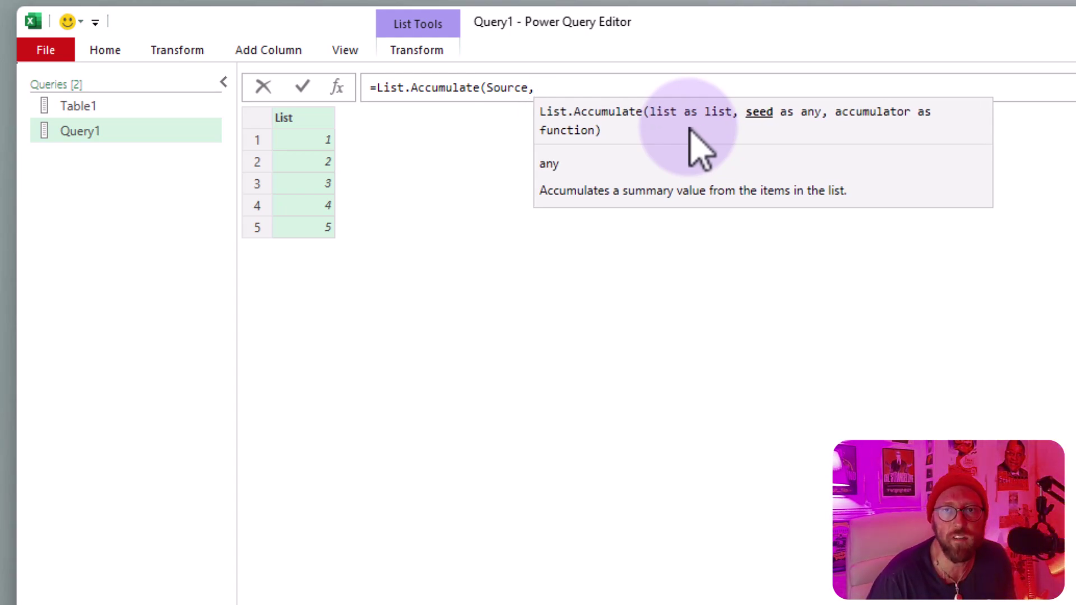
{"action": "type", "text": " 1"}
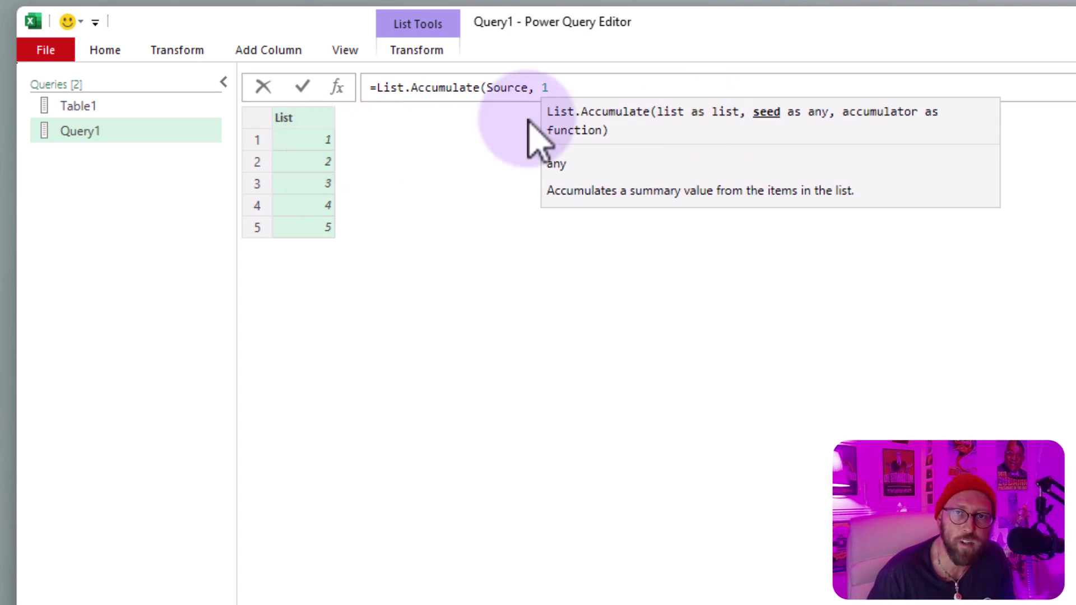
{"action": "type", "text": ", "}
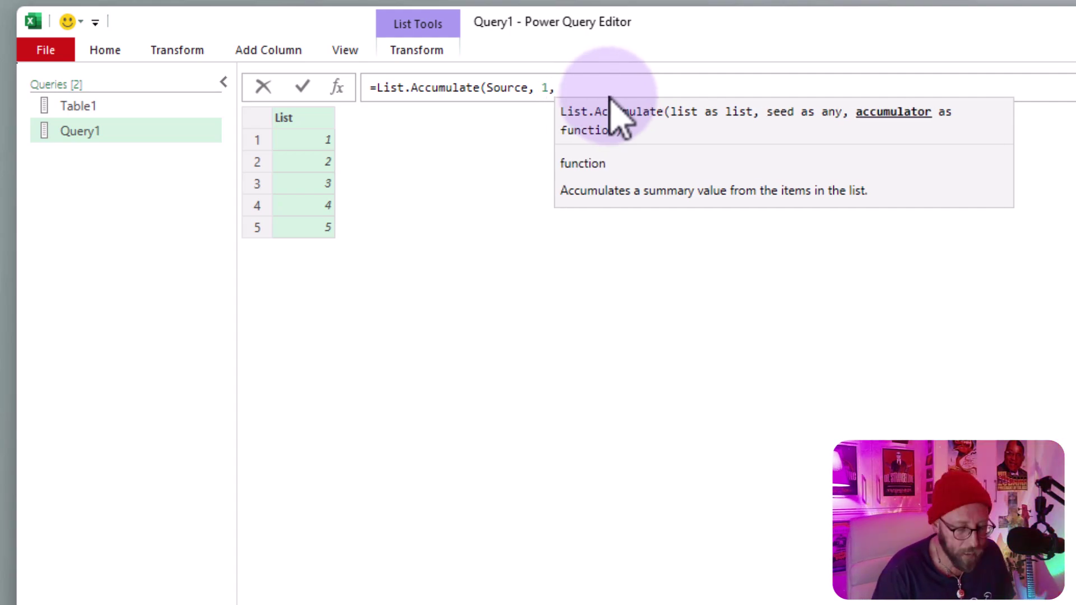
{"action": "type", "text": "()"}
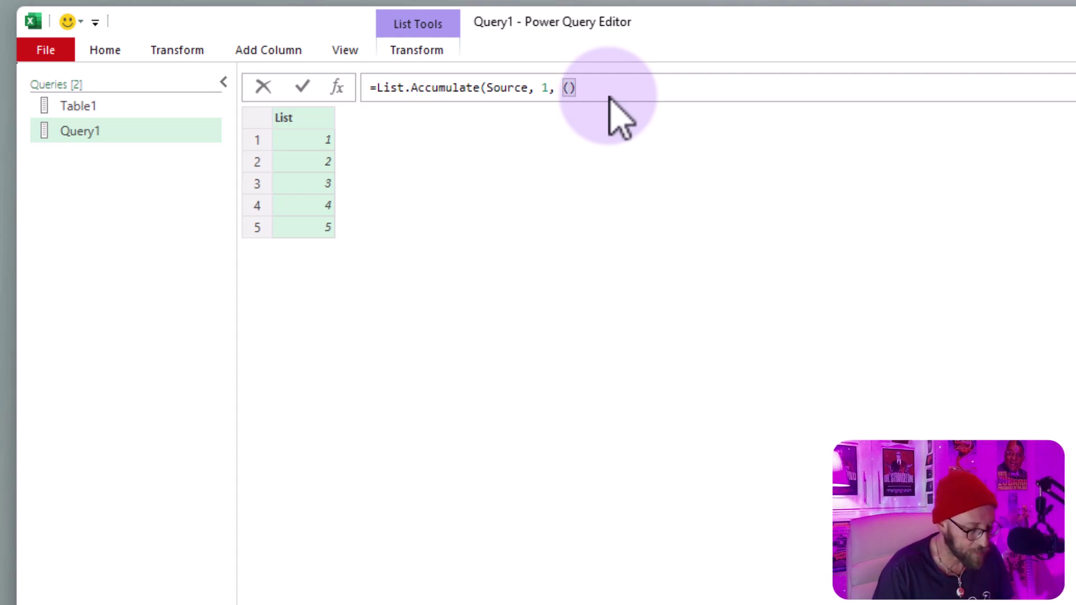
{"action": "type", "text": "State, c"}
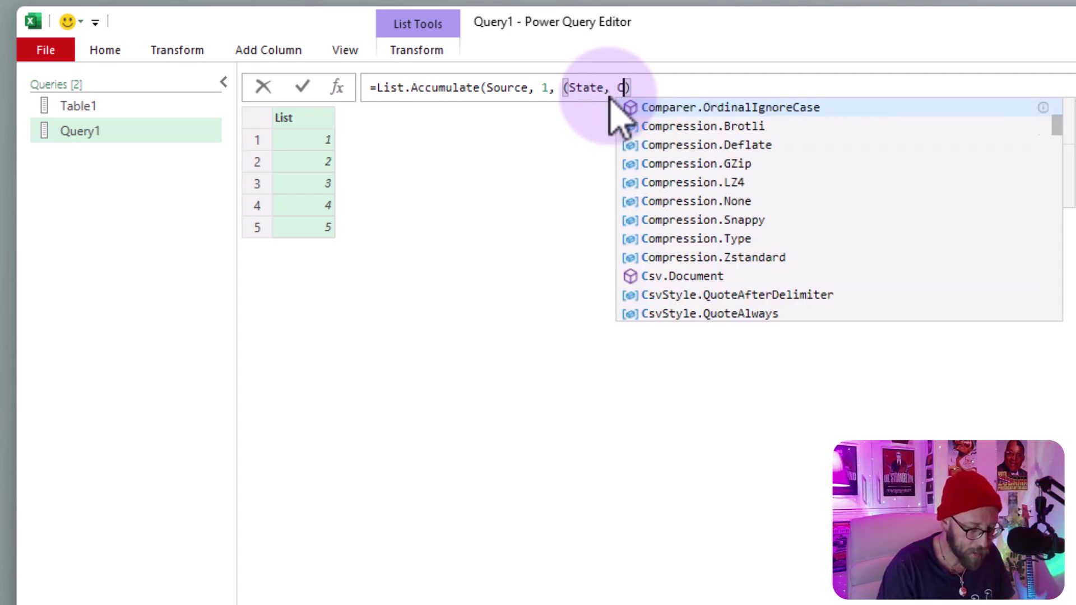
{"action": "type", "text": "urrent)="}
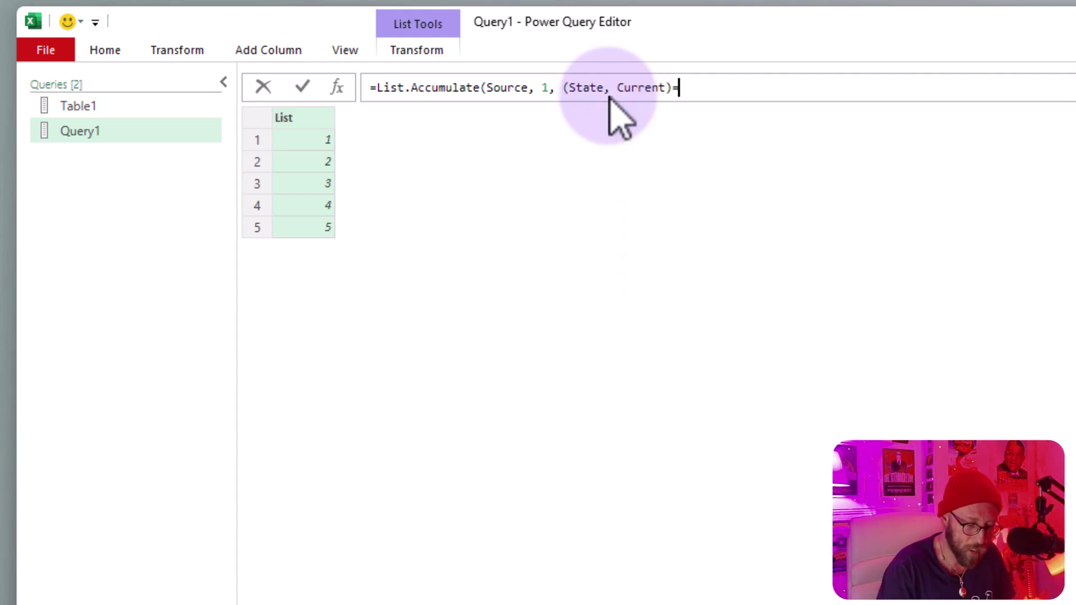
{"action": "type", "text": ">"}
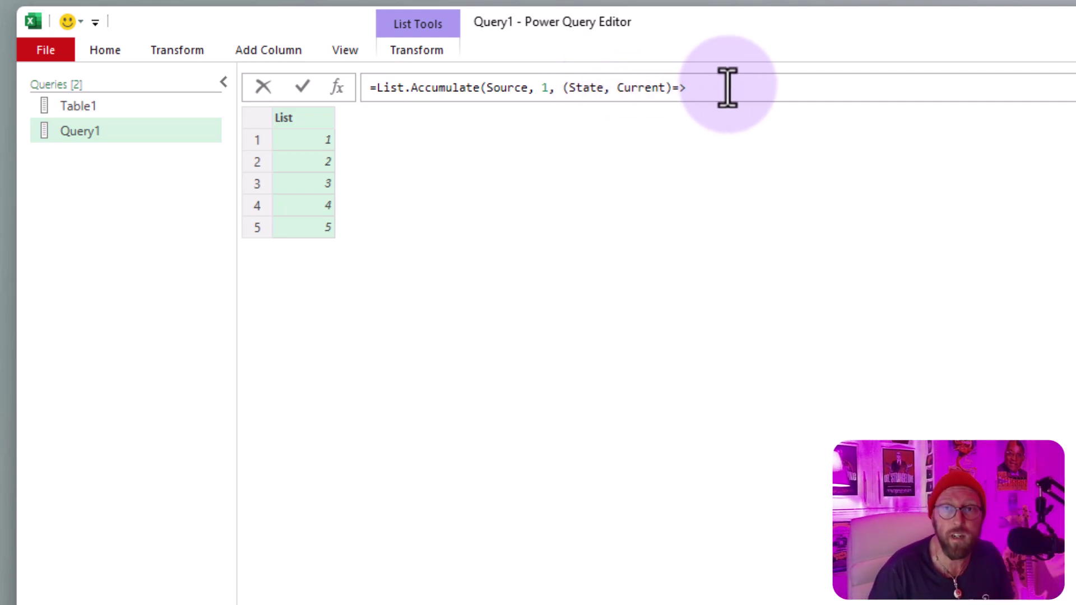
{"action": "type", "text": "State"}
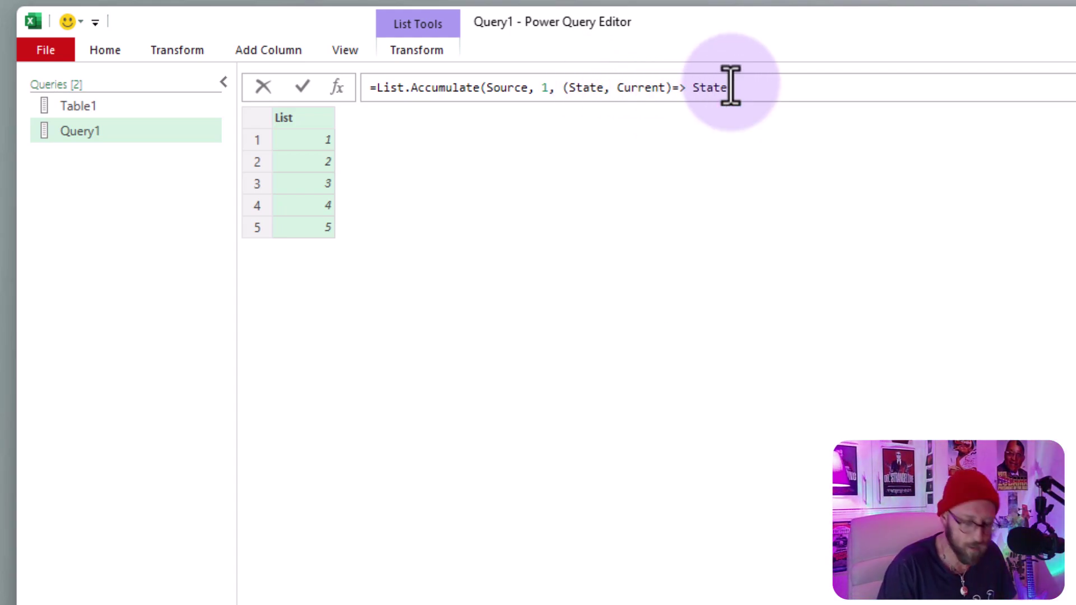
{"action": "type", "text": " * Curren"}
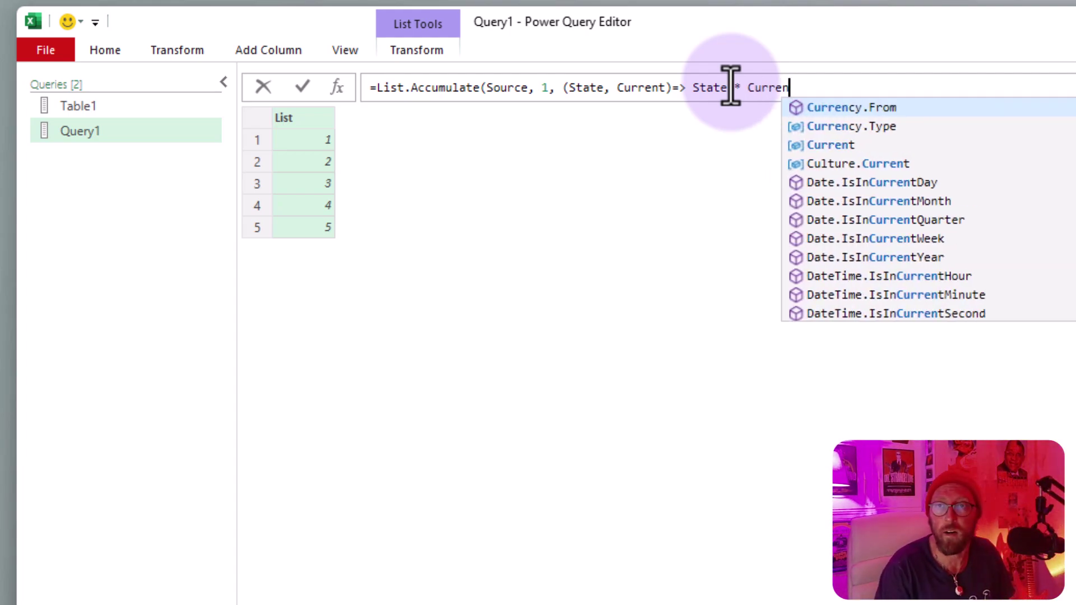
{"action": "type", "text": "t)"}
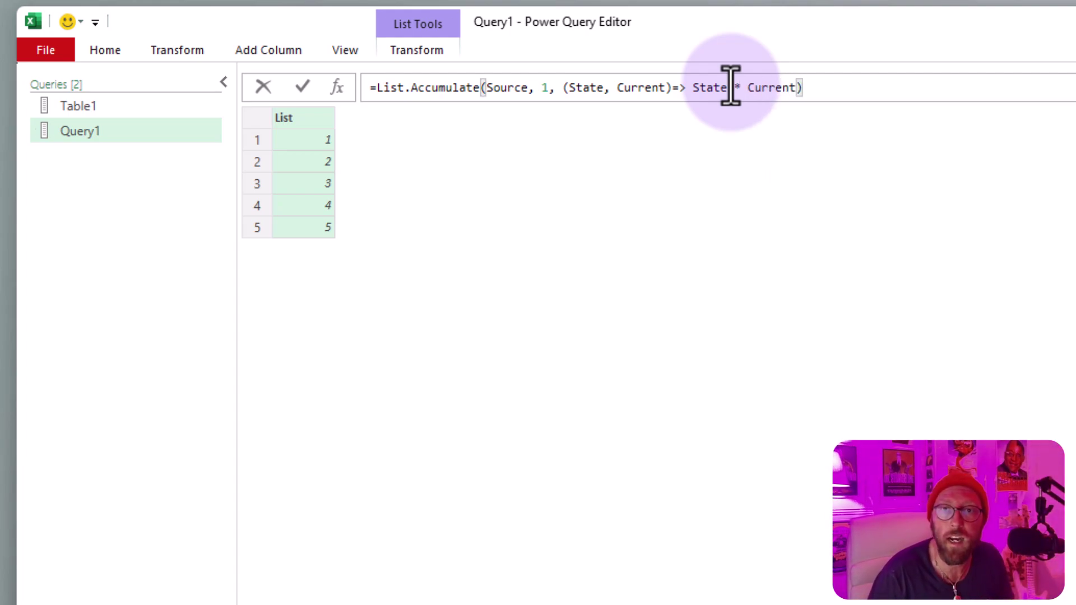
{"action": "key", "text": "Return"}
{"action": "double_click", "coordinate": [253, 119]}
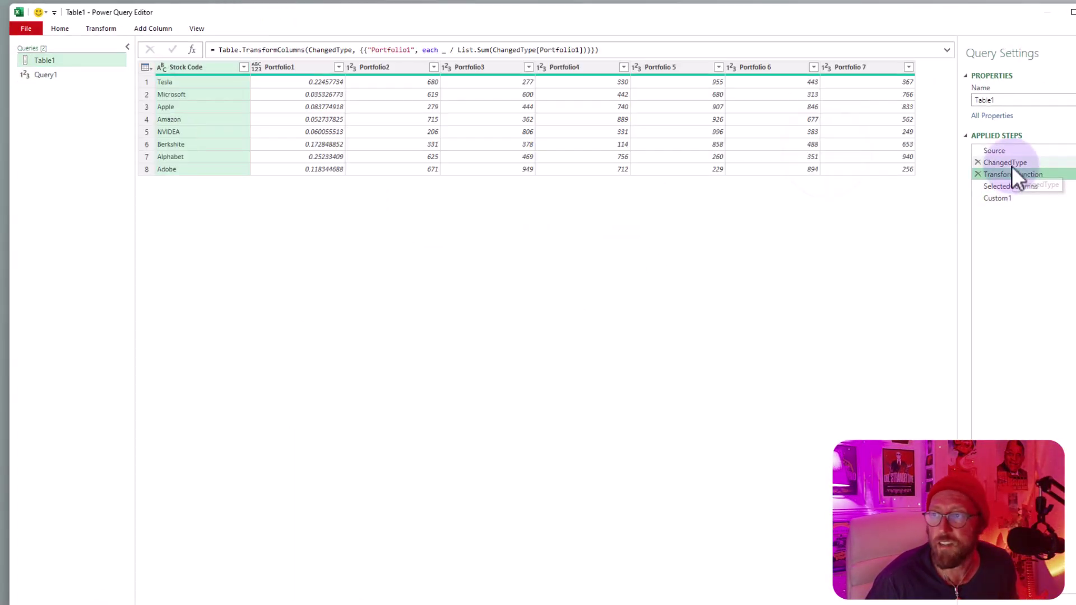
Return to Table1's ChangedType step showing the Portfolio1 to Portfolio 7 values.
{"action": "left_click", "coordinate": [1007, 162]}
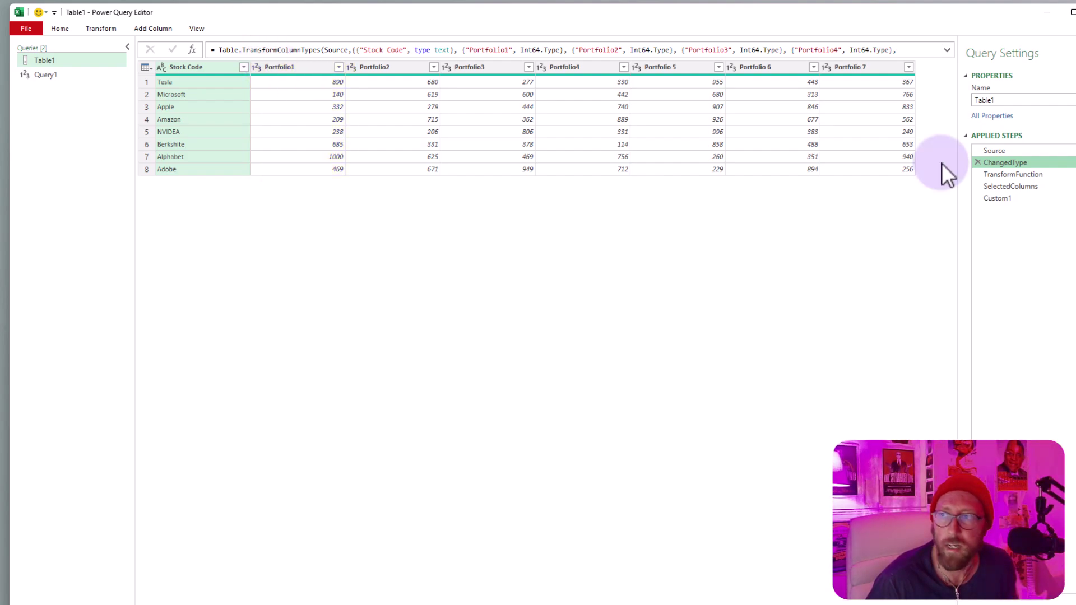
Review the SelectedColumns list of Portfolio column names.
{"action": "left_click", "coordinate": [1009, 186]}
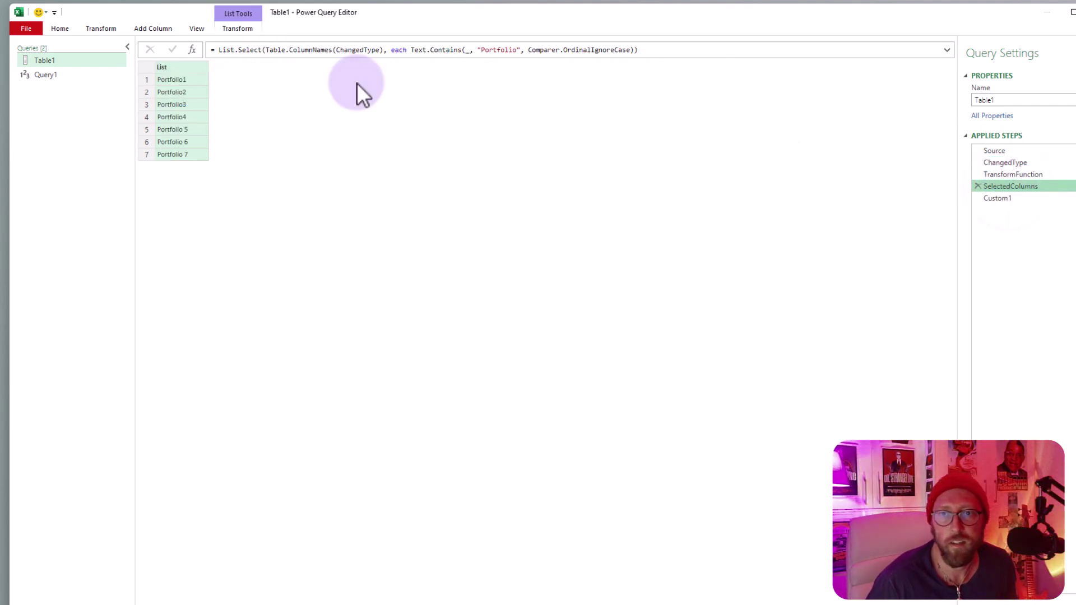
{"action": "left_click", "coordinate": [182, 88]}
{"action": "left_click", "coordinate": [184, 131]}
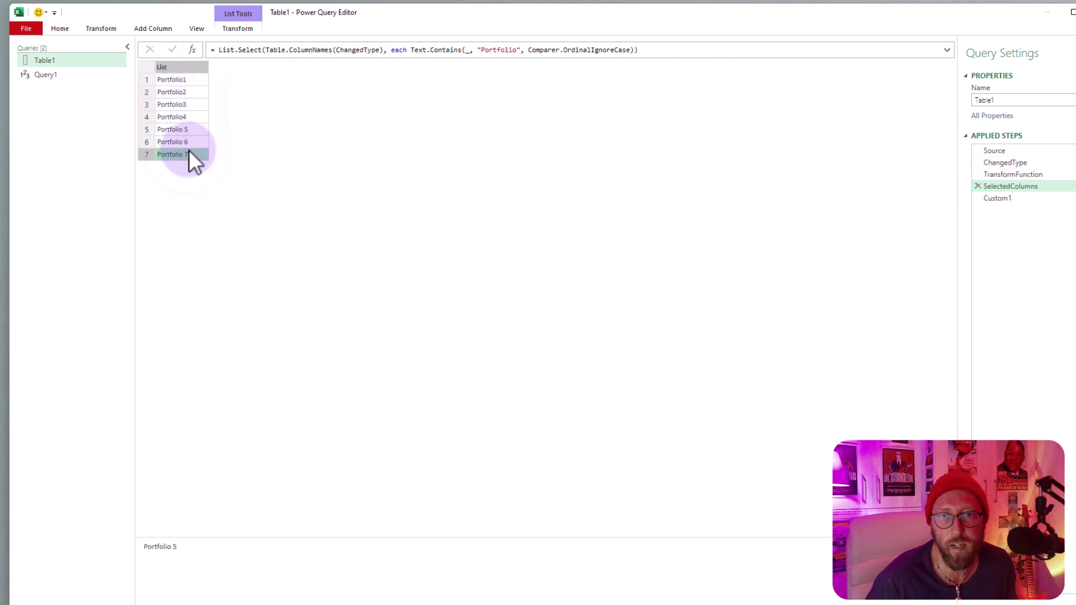
Inspect the ChangedType stock table, selecting the Portfolio1, Portfolio2 and Portfolio3 columns.
{"action": "left_click", "coordinate": [1007, 162]}
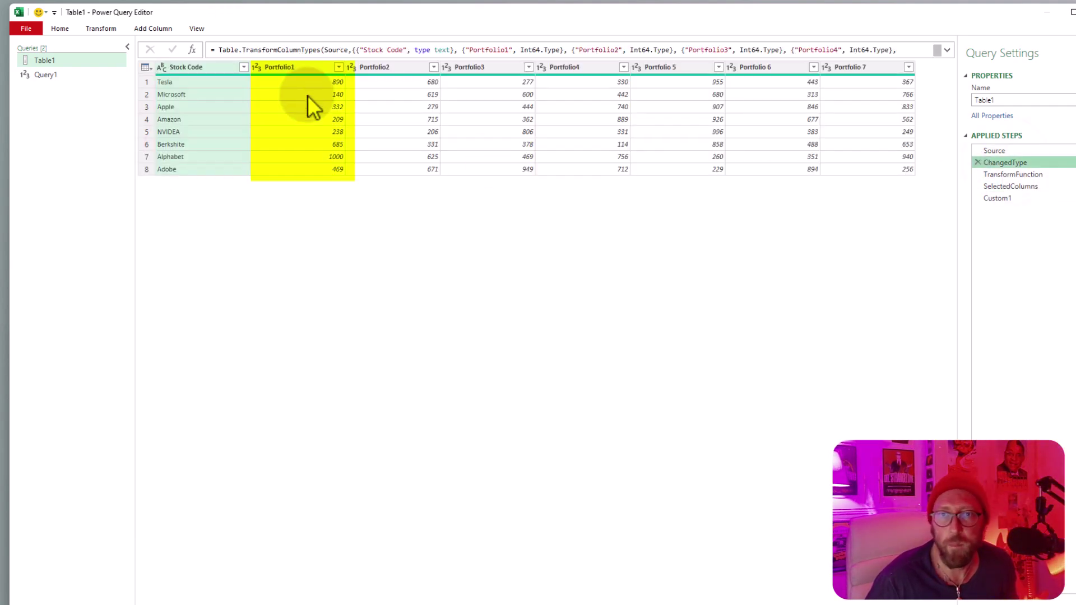
{"action": "left_click", "coordinate": [299, 68]}
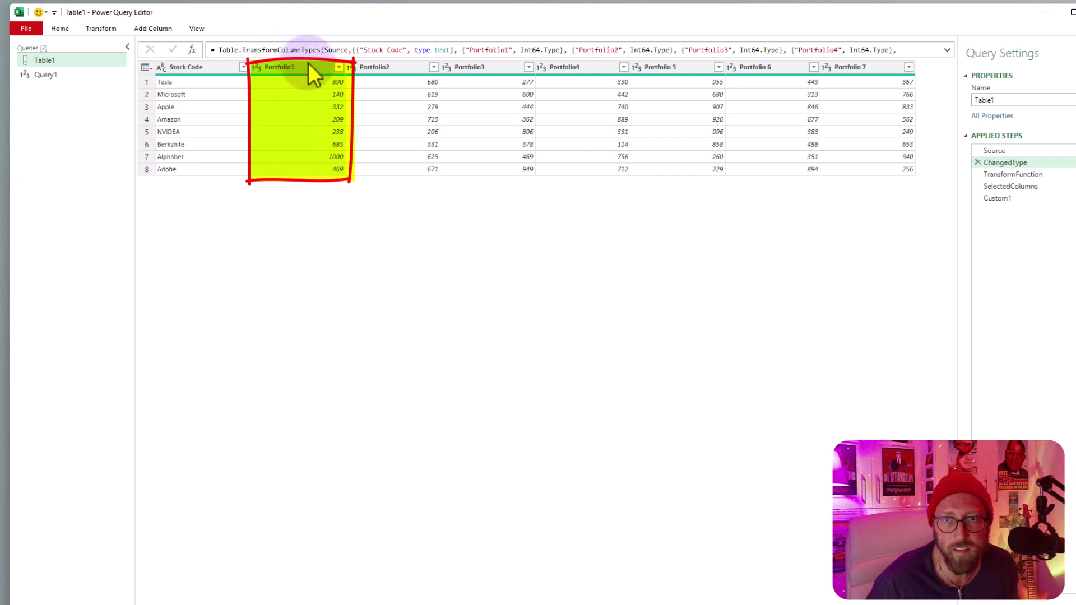
{"action": "left_click", "coordinate": [397, 67]}
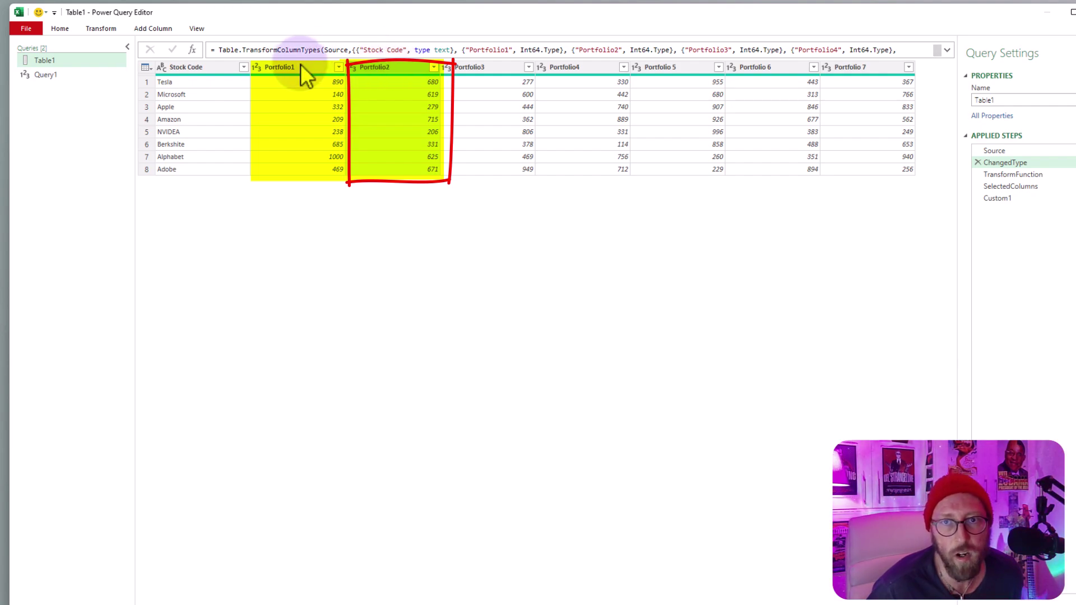
{"action": "left_click", "coordinate": [476, 68], "text": "ctrl"}
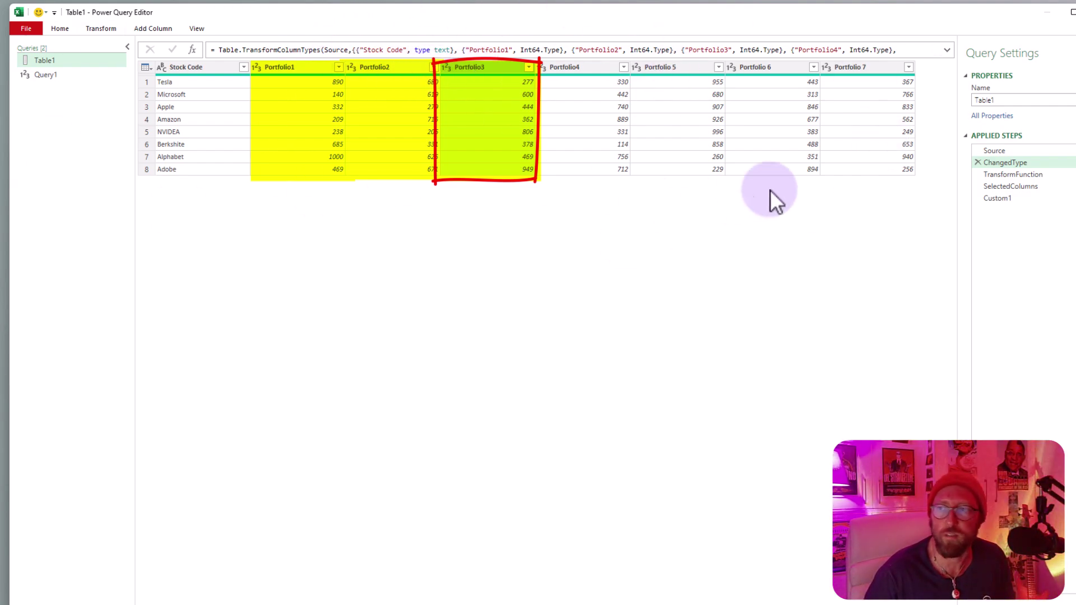
Wrap SelectedColumns in List.Accumulate seeded with ChangedType, with parameters (StateTableColumns, CurrentCol...).
{"action": "left_click", "coordinate": [996, 198]}
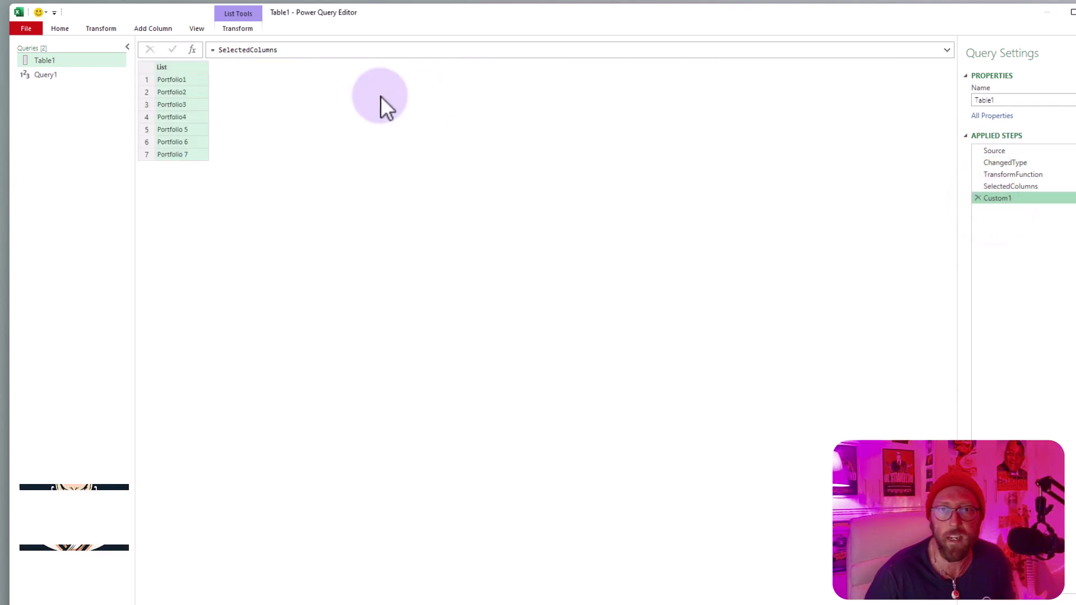
{"action": "left_click", "coordinate": [212, 47]}
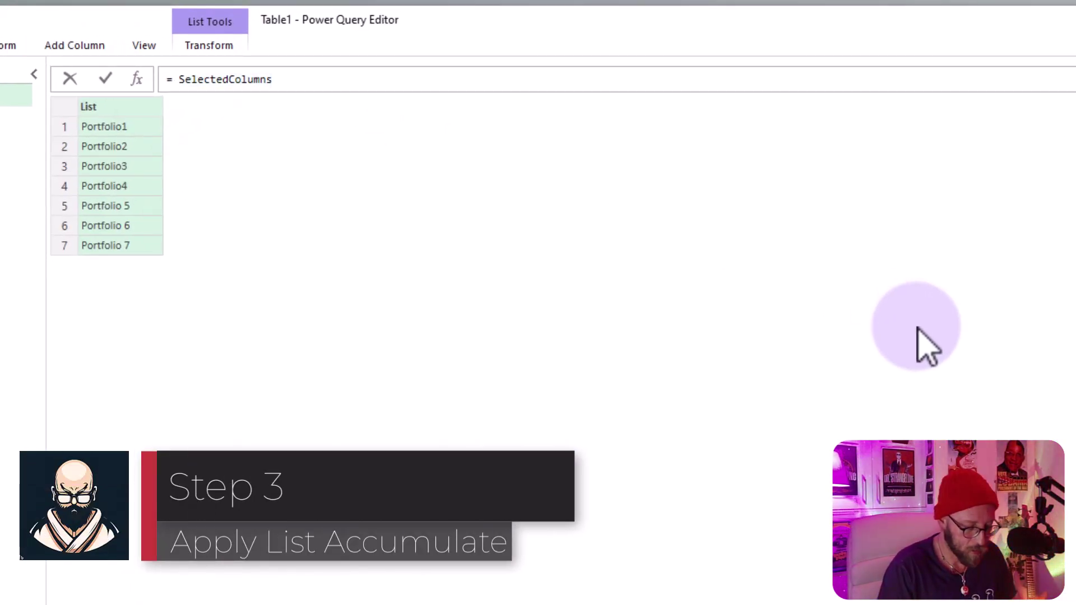
{"action": "type", "text": "List.Accumulate"}
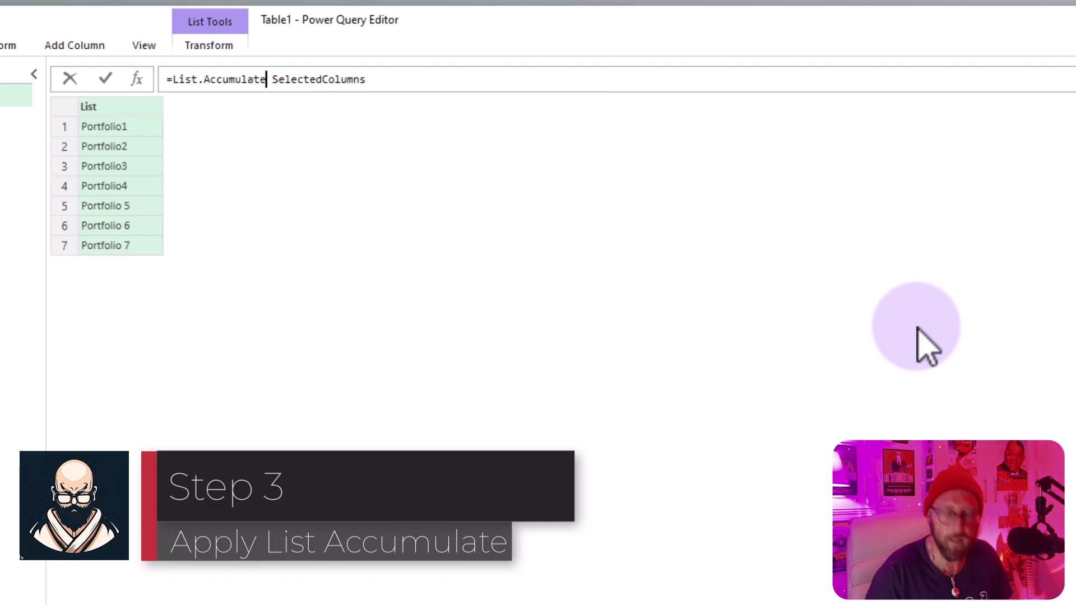
{"action": "type", "text": "("}
{"action": "key", "text": "Delete"}
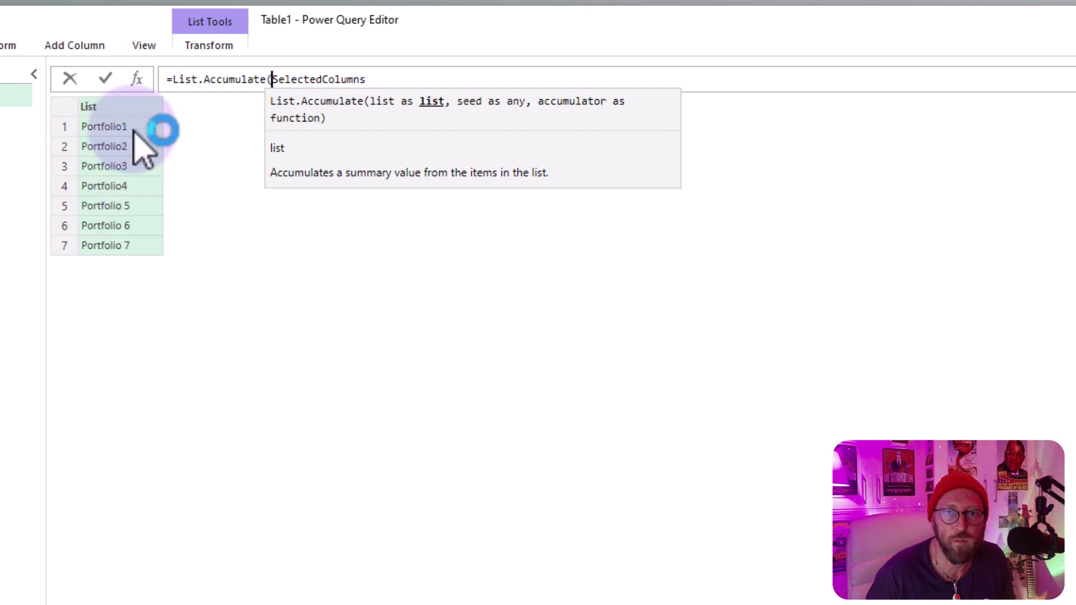
{"action": "left_click", "coordinate": [416, 79]}
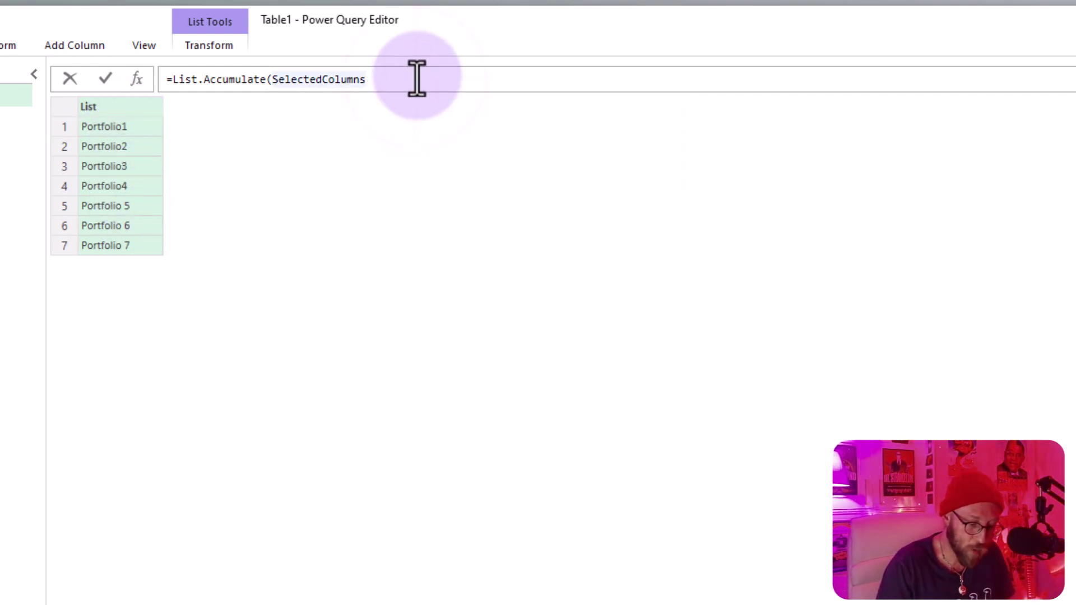
{"action": "type", "text": ", "}
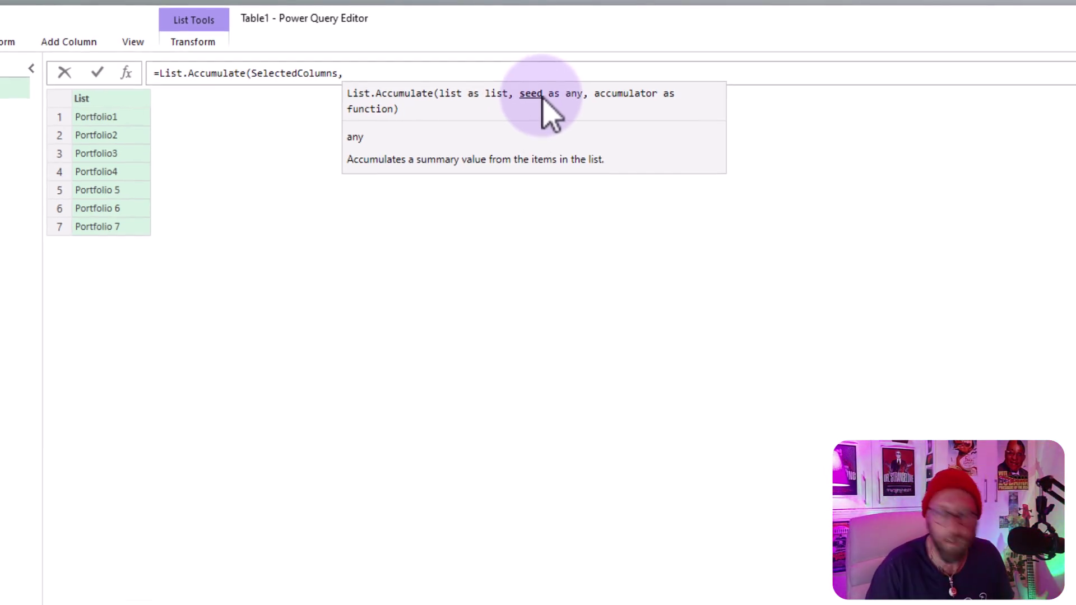
{"action": "type", "text": "ChangedType"}
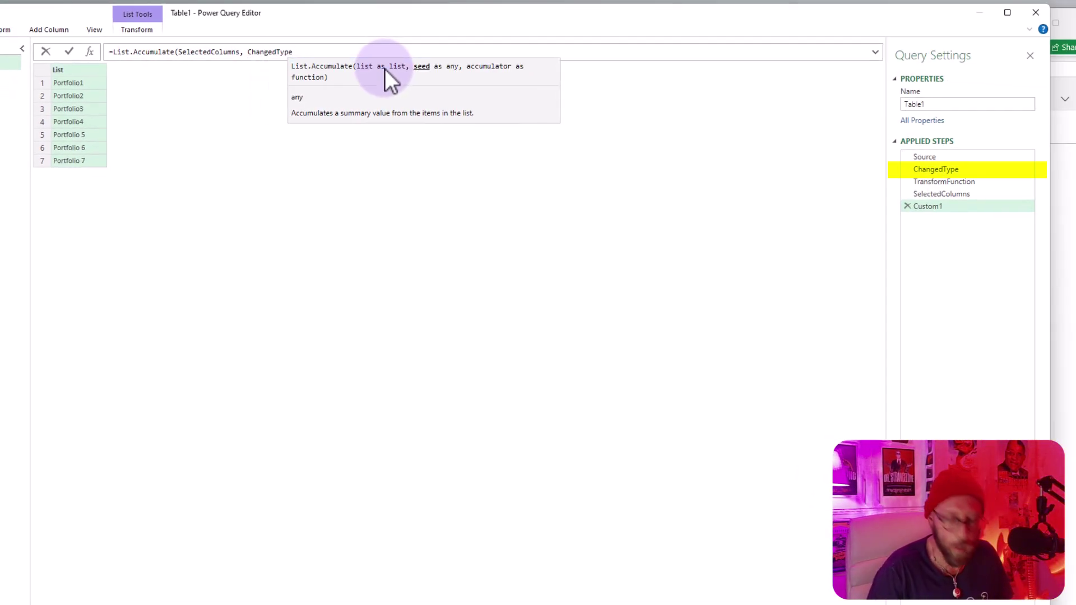
{"action": "type", "text": ", "}
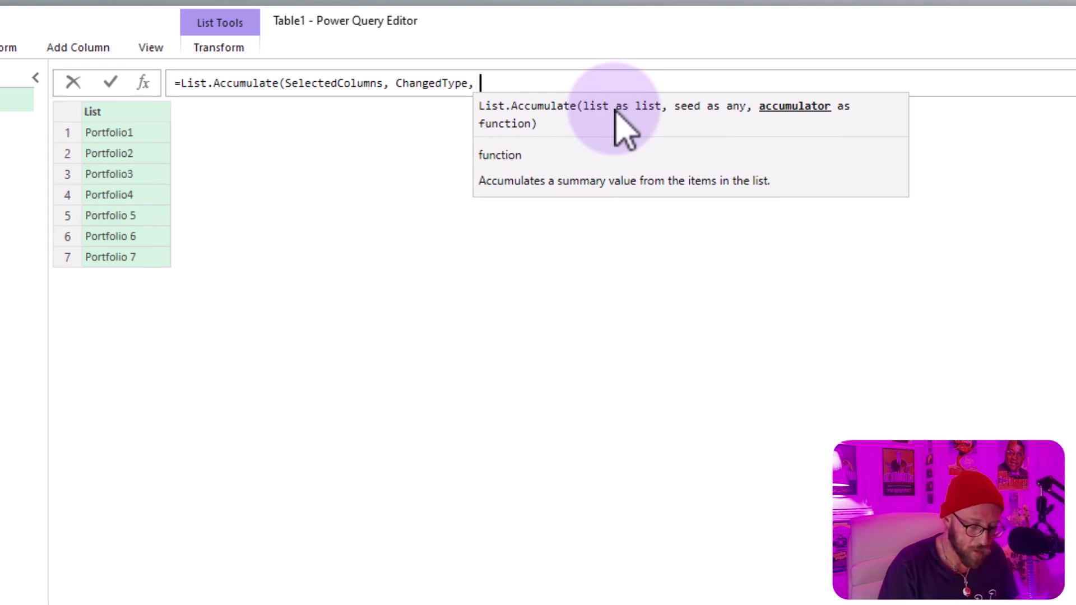
{"action": "type", "text": "("}
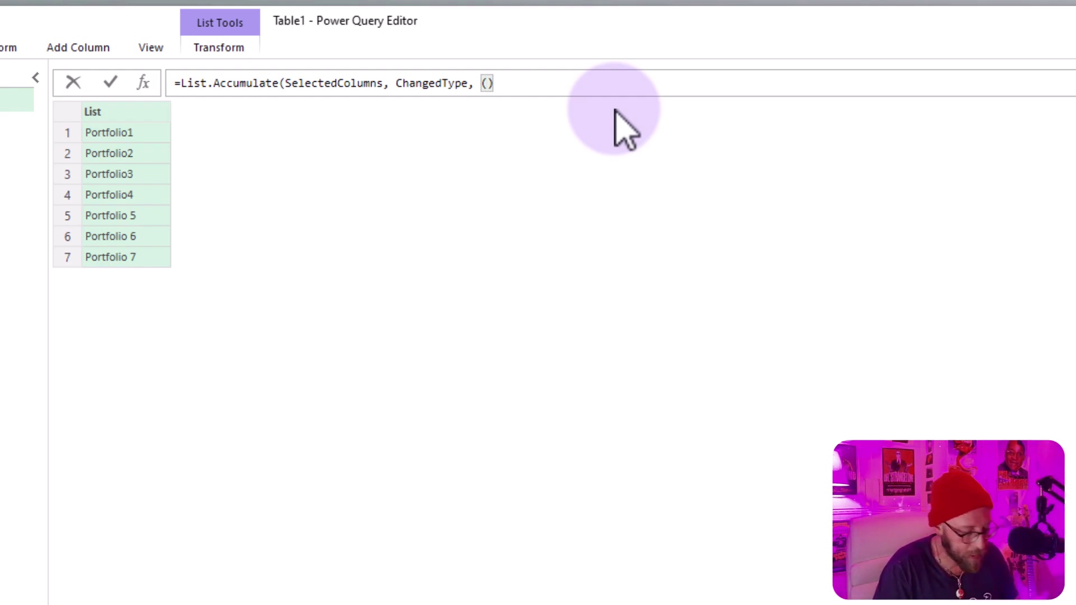
{"action": "type", "text": "State"}
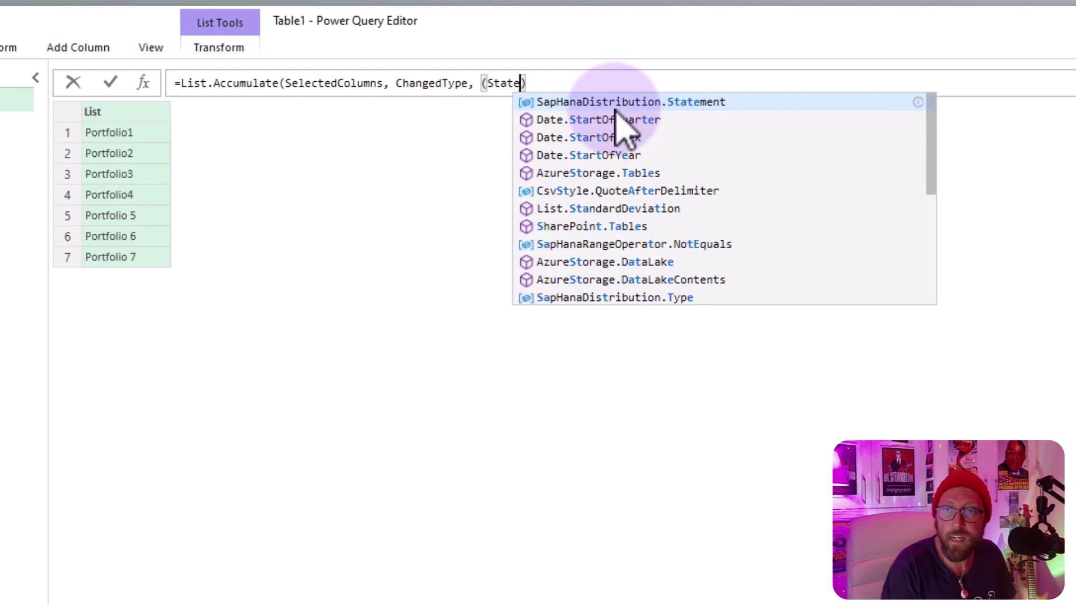
{"action": "type", "text": "TableColumns"}
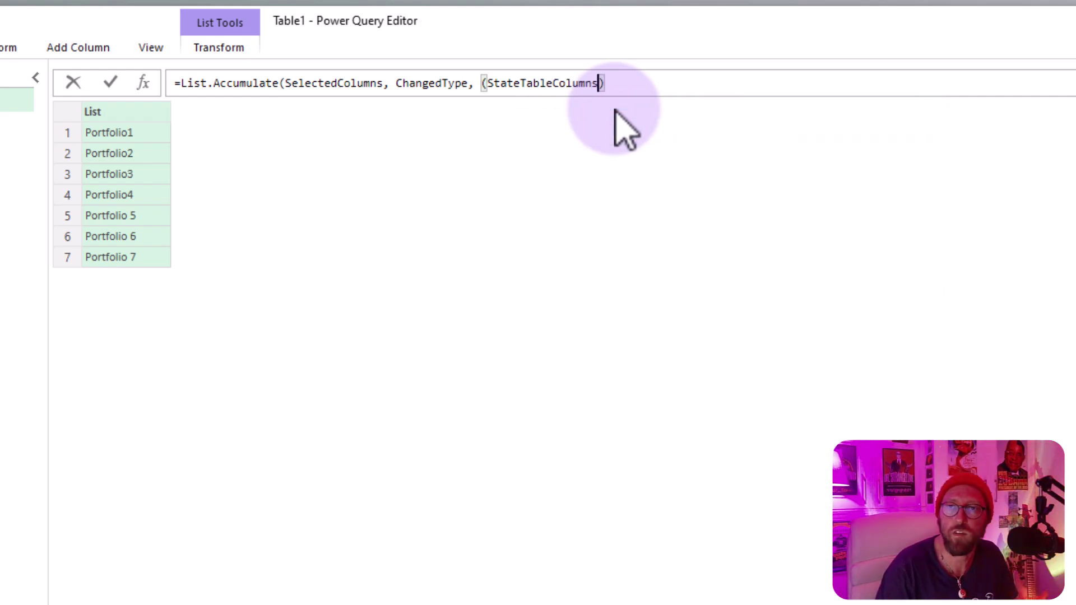
{"action": "type", "text": ", "}
{"action": "type", "text": "CurrentC"}
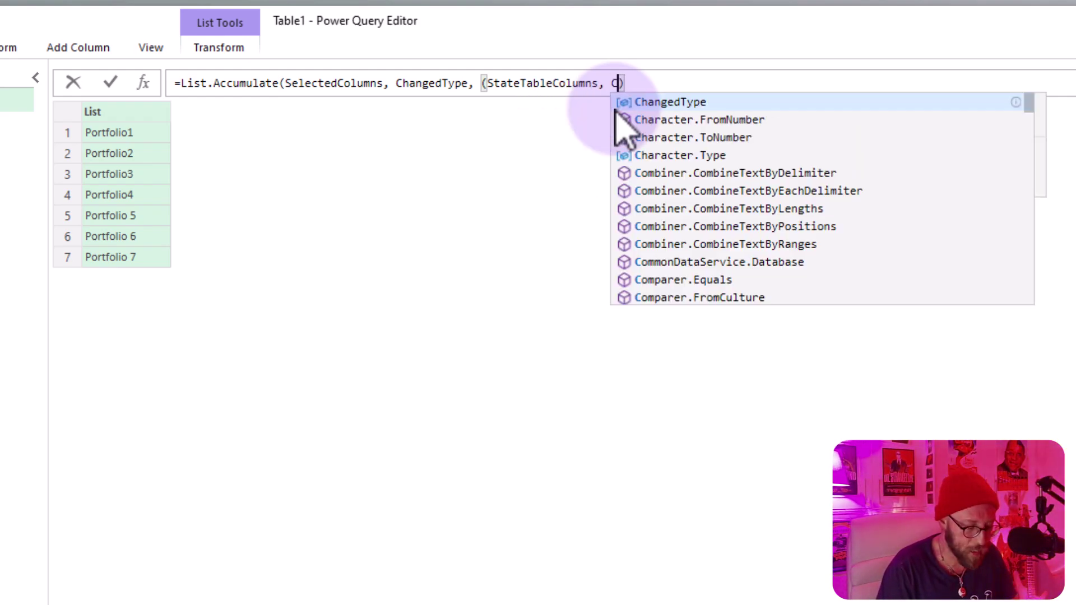
{"action": "type", "text": "olumn"}
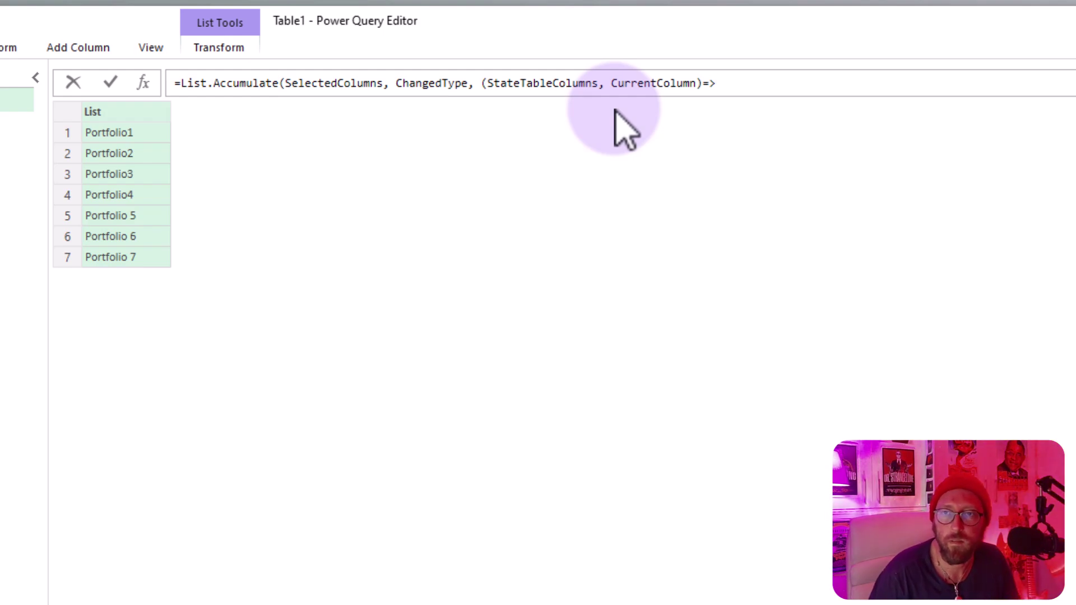
Copy the TransformFunction step's Table.TransformColumns formula into Custom1 after the => arrow.
{"action": "key", "text": "Return"}
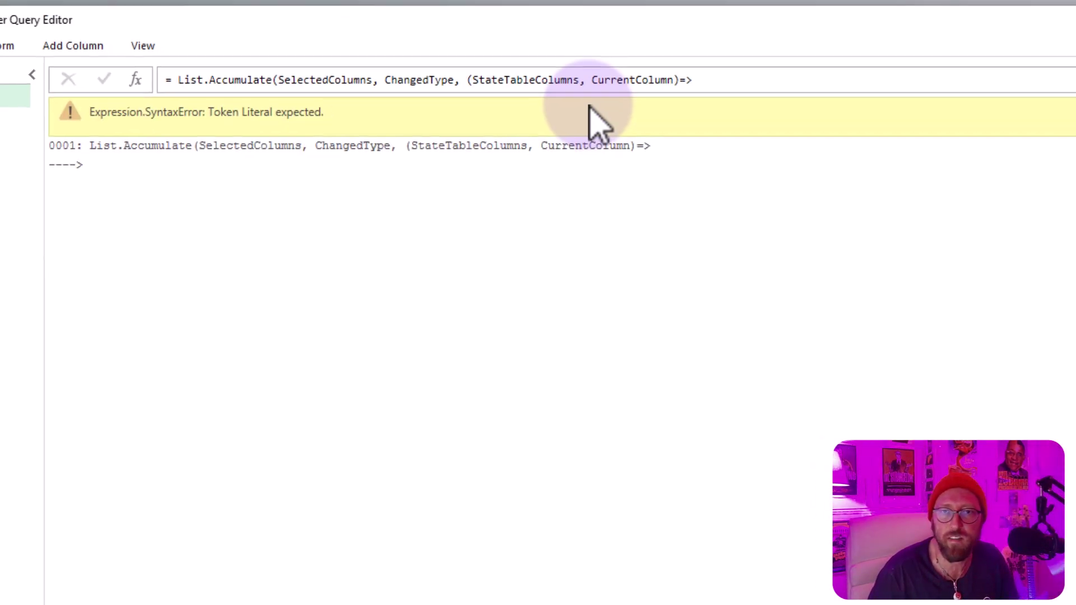
{"action": "left_click", "coordinate": [945, 186]}
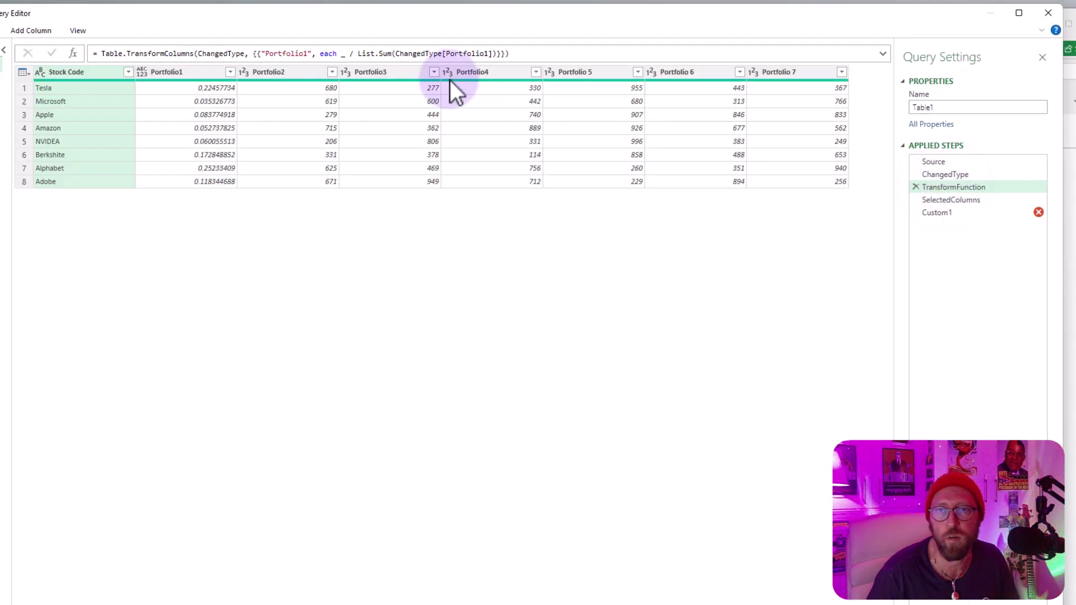
{"action": "left_click_drag", "start_coordinate": [520, 55], "coordinate": [106, 51]}
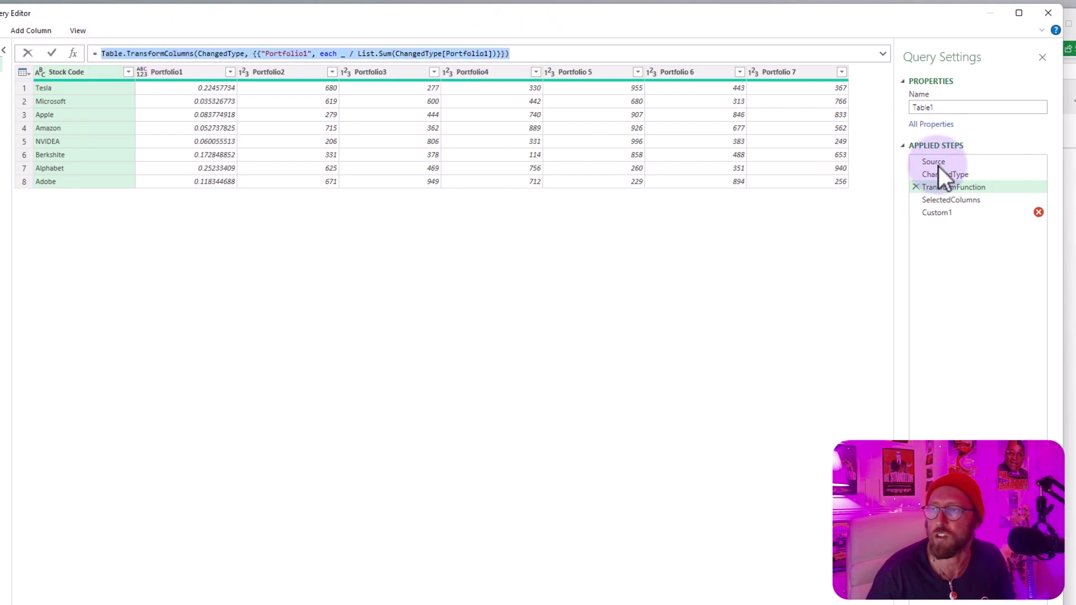
{"action": "left_click", "coordinate": [950, 217]}
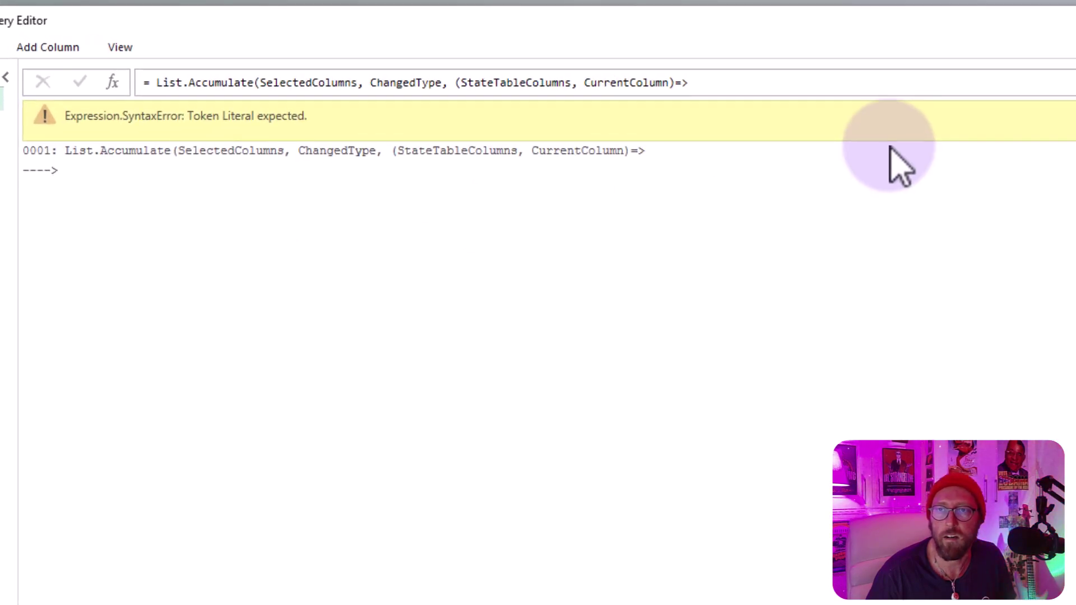
{"action": "key", "text": "ctrl+v"}
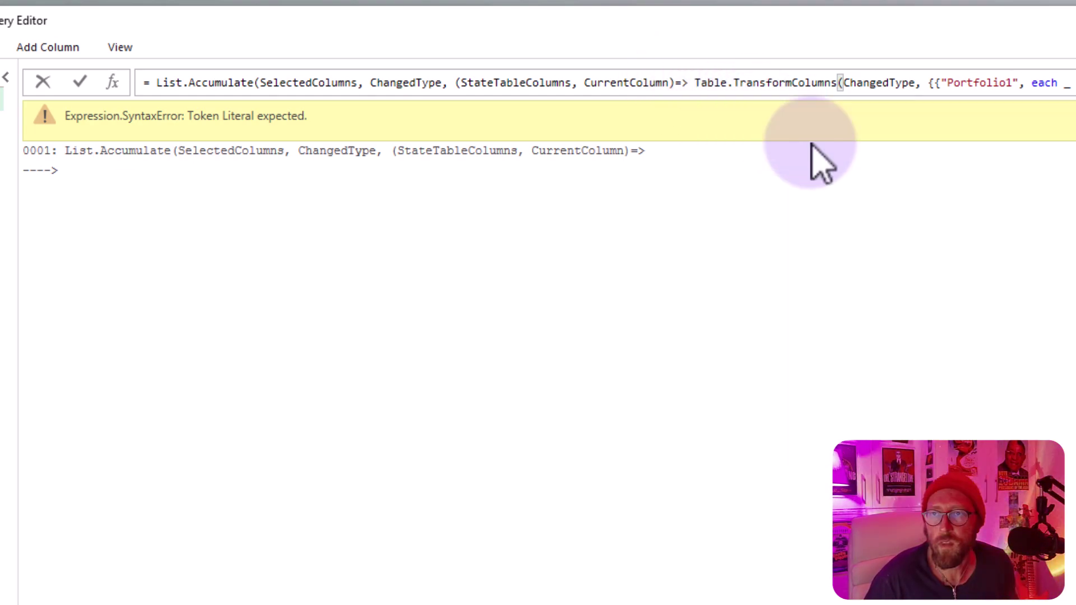
Replace ChangedType with StateTableColumns and "Portfolio1" with CurrentColumn, splitting the formula over two lines.
{"action": "double_click", "coordinate": [862, 84]}
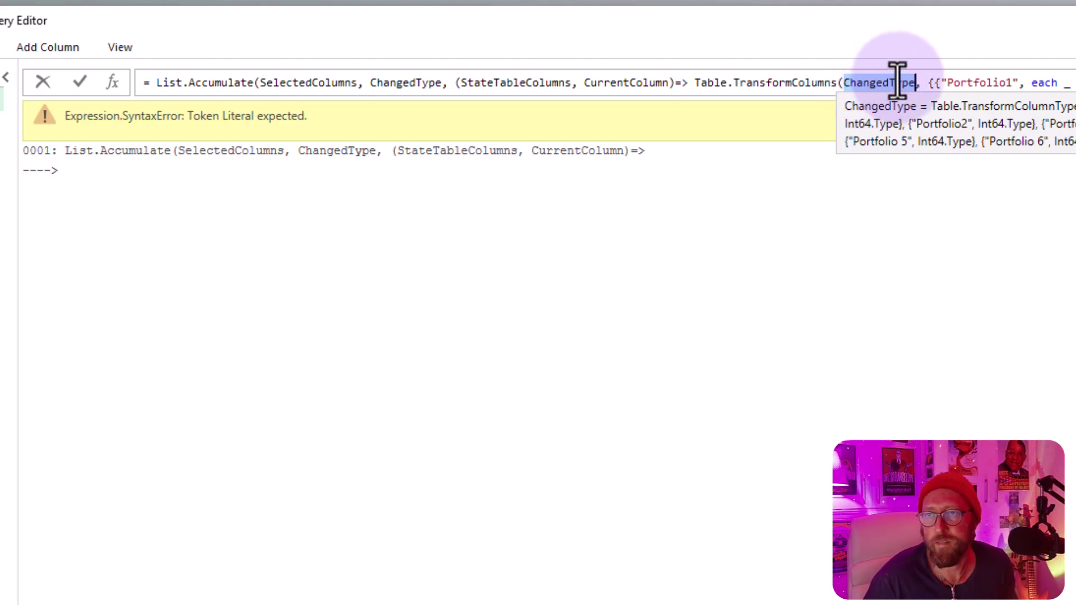
{"action": "key", "text": "BackSpace"}
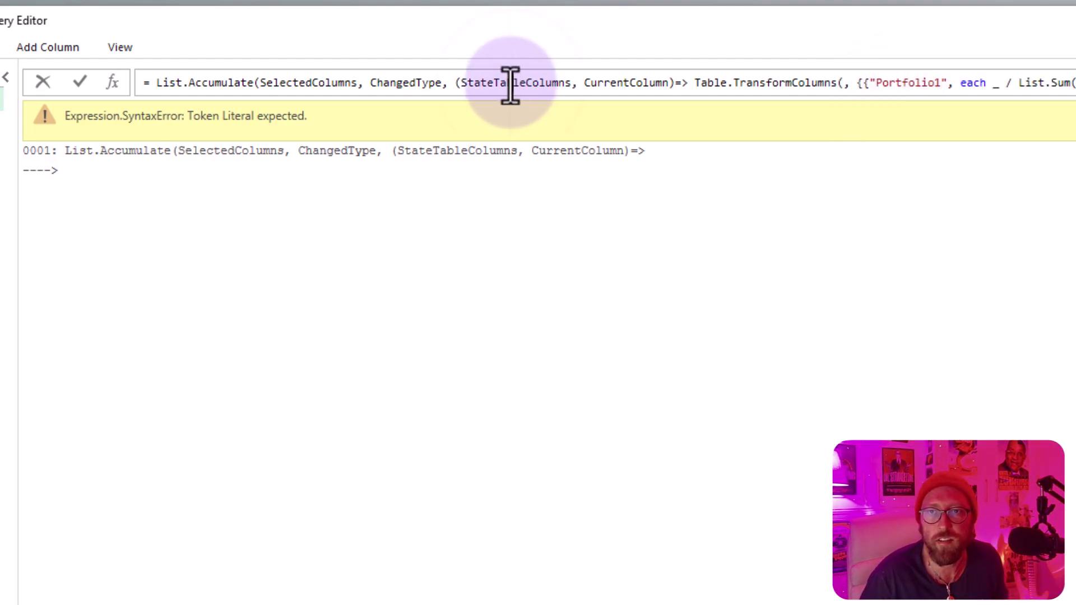
{"action": "left_click", "coordinate": [843, 83]}
{"action": "type", "text": "StateTableColumns"}
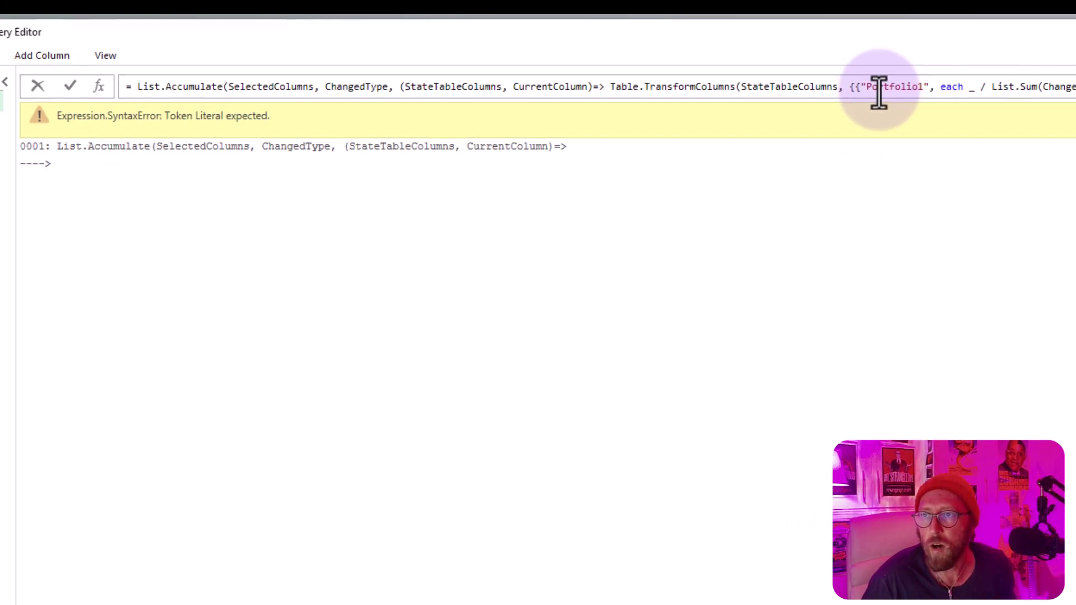
{"action": "left_click_drag", "start_coordinate": [789, 91], "coordinate": [842, 94]}
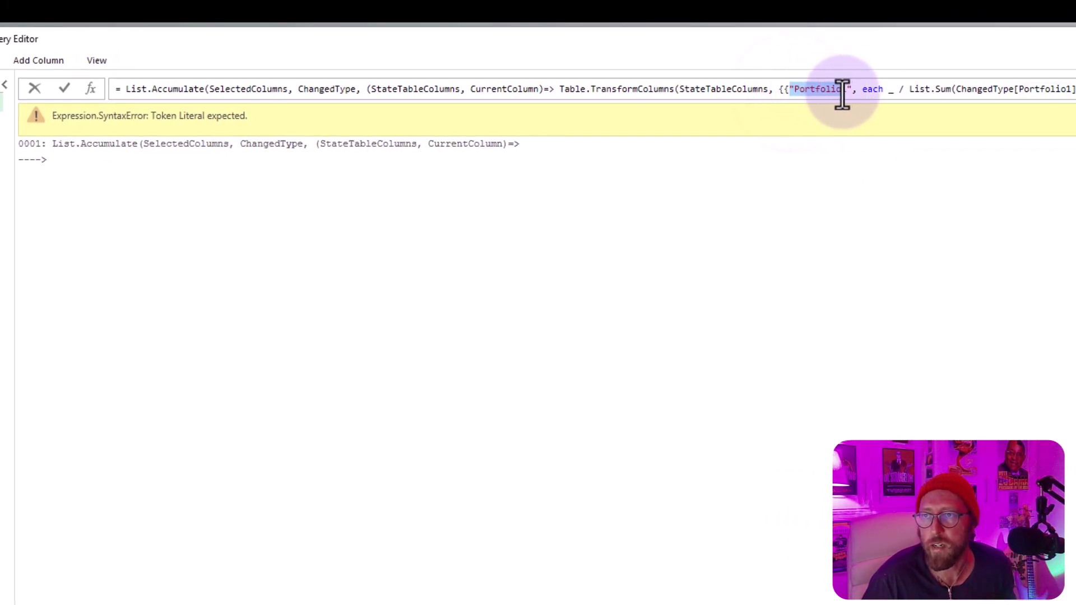
{"action": "key", "text": "BackSpace"}
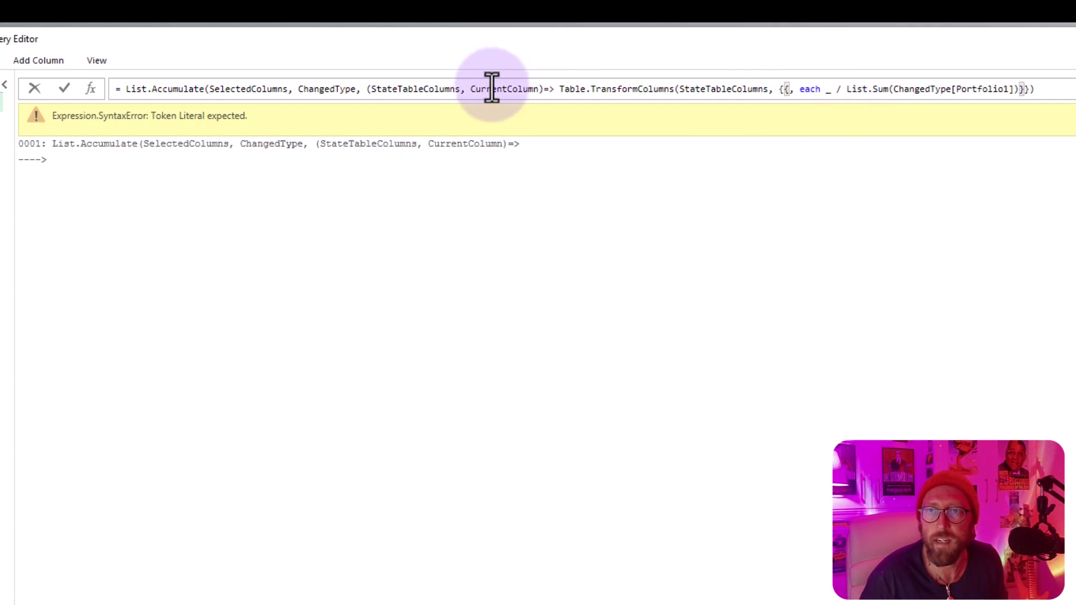
{"action": "left_click", "coordinate": [787, 90]}
{"action": "type", "text": "CurrentColumn"}
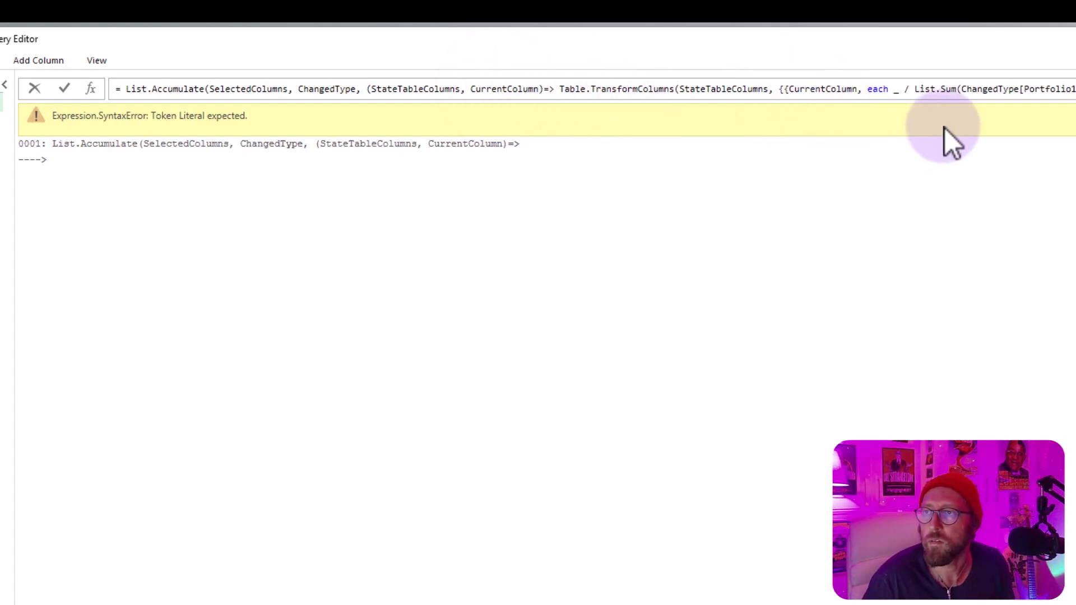
{"action": "key", "text": "shift+Return"}
{"action": "key", "text": "ctrl+Left"}
{"action": "key", "text": "ctrl+Left"}
{"action": "key", "text": "shift+Return"}
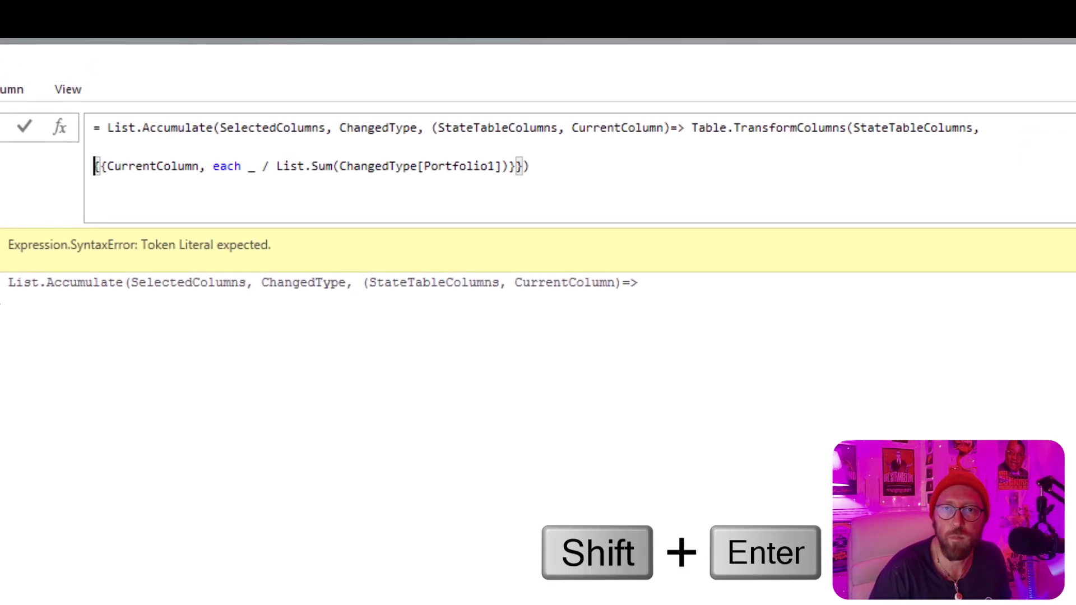
{"action": "left_click", "coordinate": [625, 171]}
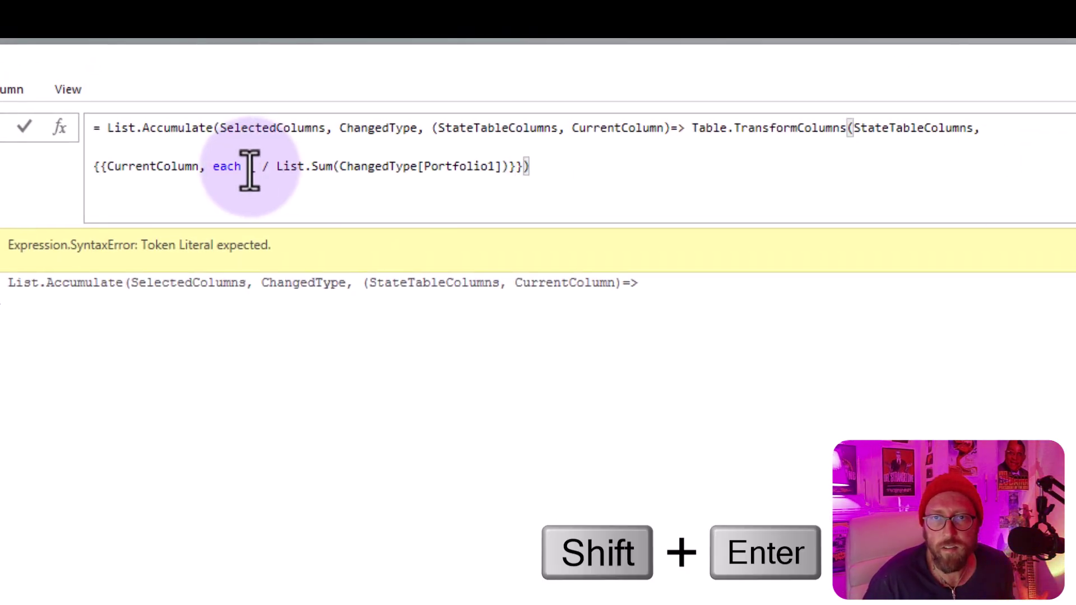
Change the List.Sum argument to Table.Column(ChangedType, CurrentColumn).
{"action": "left_click_drag", "start_coordinate": [246, 174], "coordinate": [502, 169]}
{"action": "left_click", "coordinate": [346, 168]}
{"action": "key", "text": "Delete"}
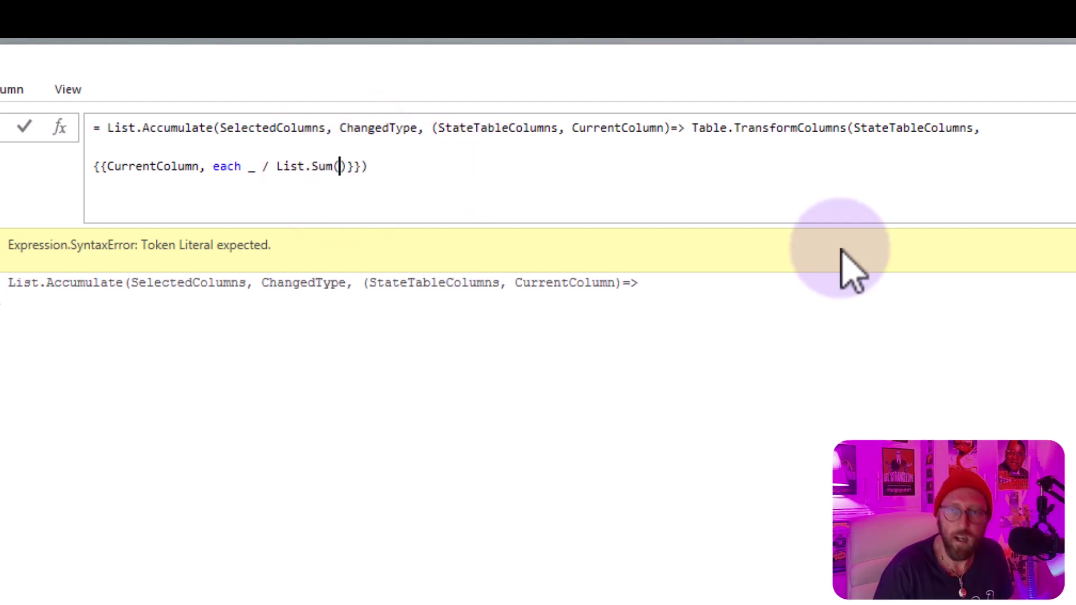
{"action": "type", "text": "TableCol"}
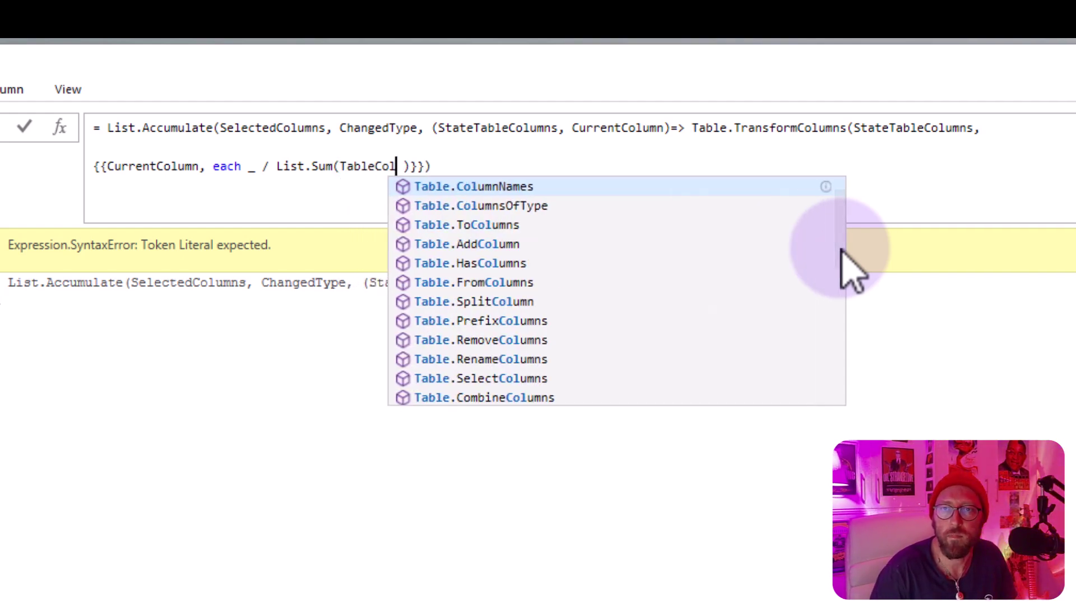
{"action": "key", "text": "BackSpace"}
{"action": "key", "text": "BackSpace"}
{"action": "key", "text": "BackSpace"}
{"action": "type", "text": ".Column"}
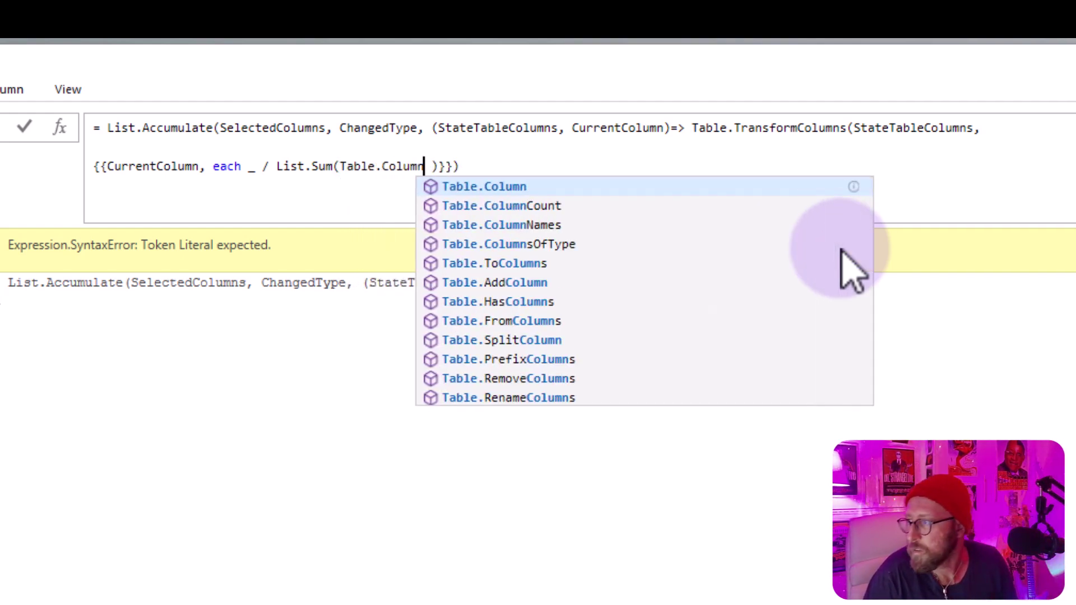
{"action": "type", "text": "("}
{"action": "left_click", "coordinate": [369, 132]}
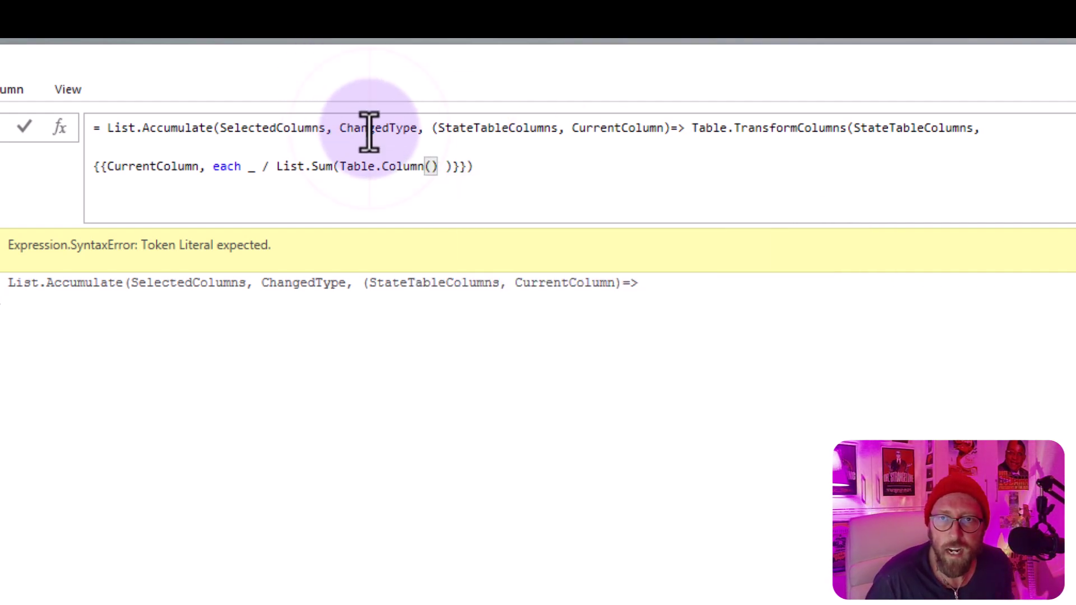
{"action": "key", "text": "ctrl+c"}
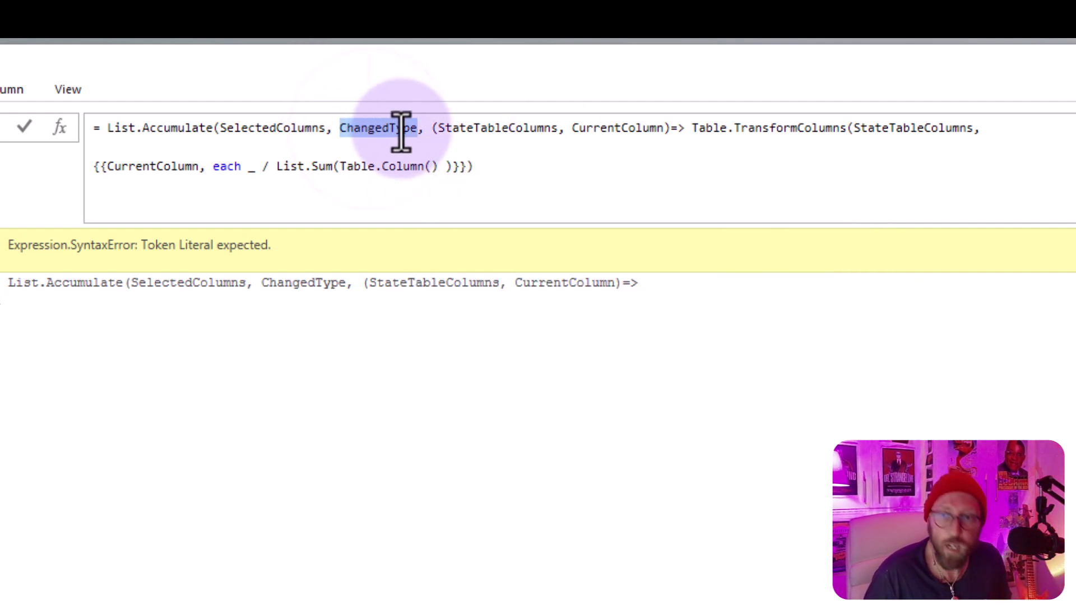
{"action": "left_click", "coordinate": [430, 166]}
{"action": "key", "text": "ctrl+v"}
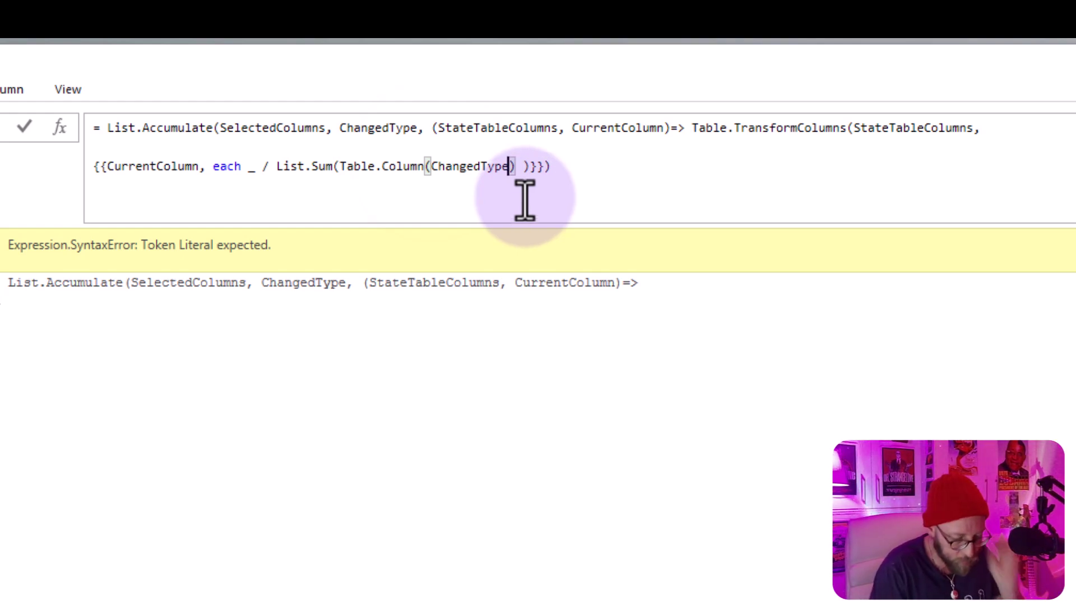
{"action": "type", "text": ","}
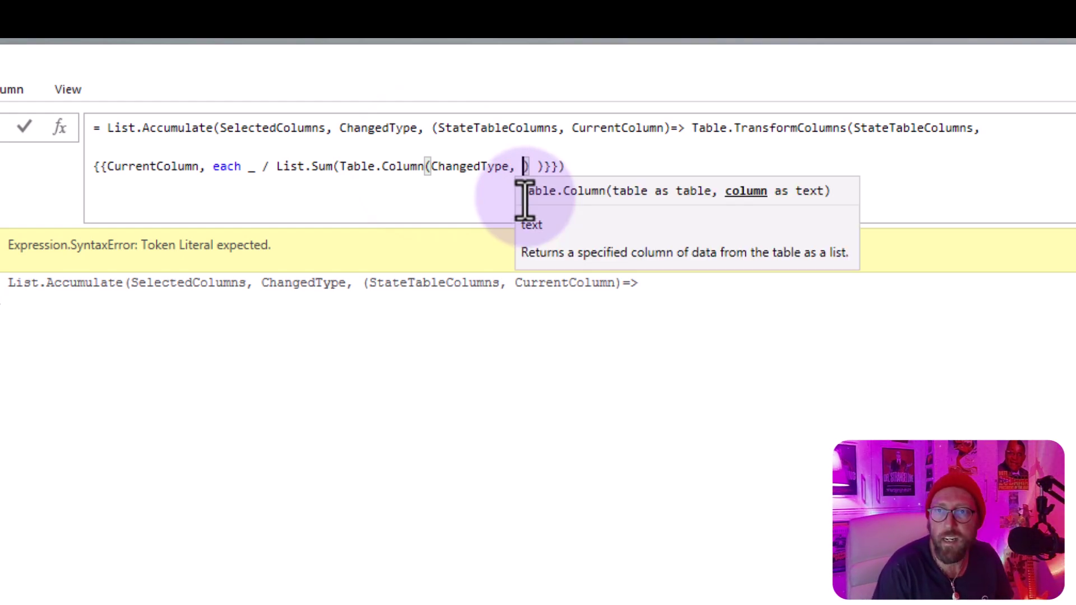
{"action": "double_click", "coordinate": [171, 167]}
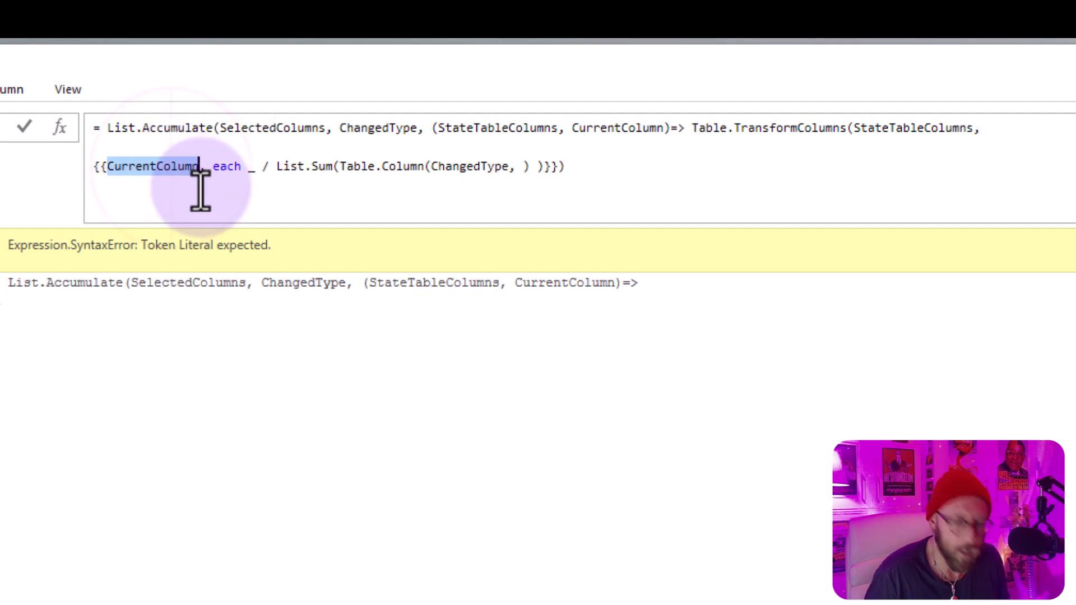
{"action": "left_click", "coordinate": [516, 166]}
{"action": "key", "text": "ctrl+v"}
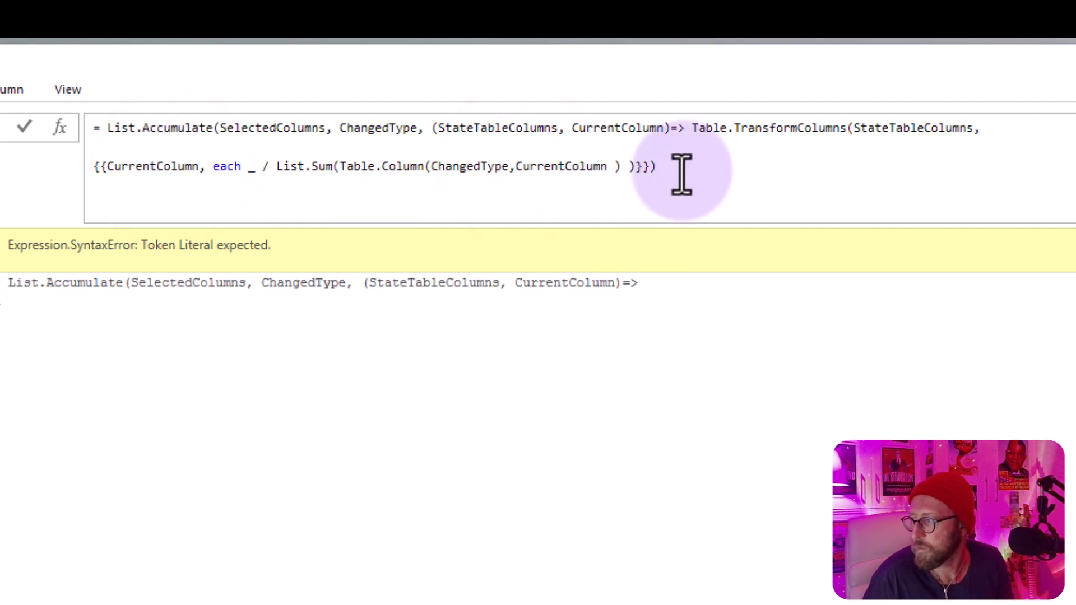
Commit the Custom1 formula and compare its column-total shares with the TransformFunction step.
{"action": "key", "text": "Return"}
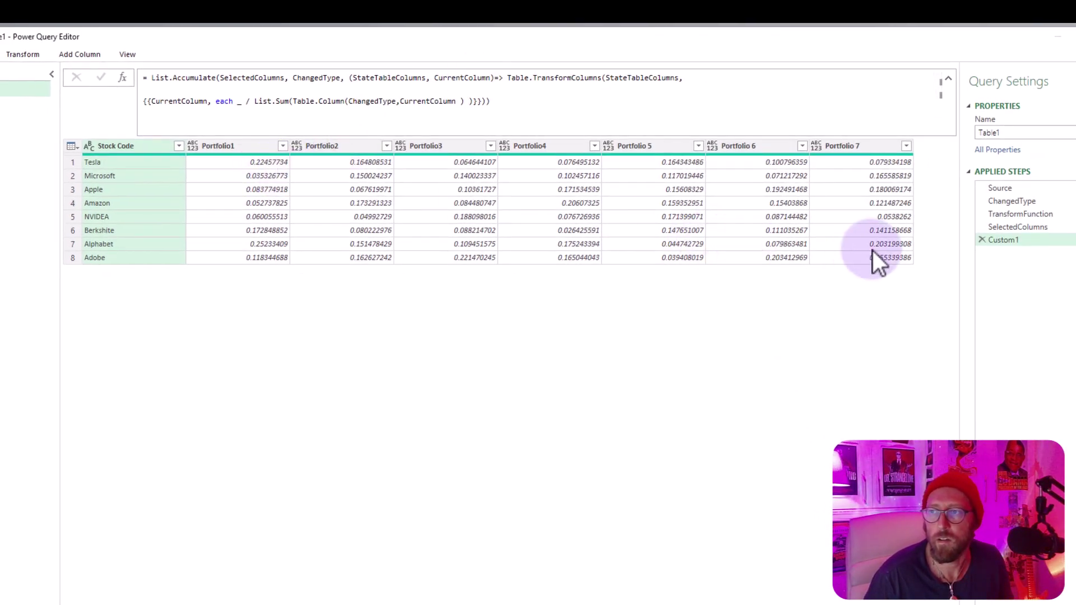
{"action": "left_click", "coordinate": [1026, 241]}
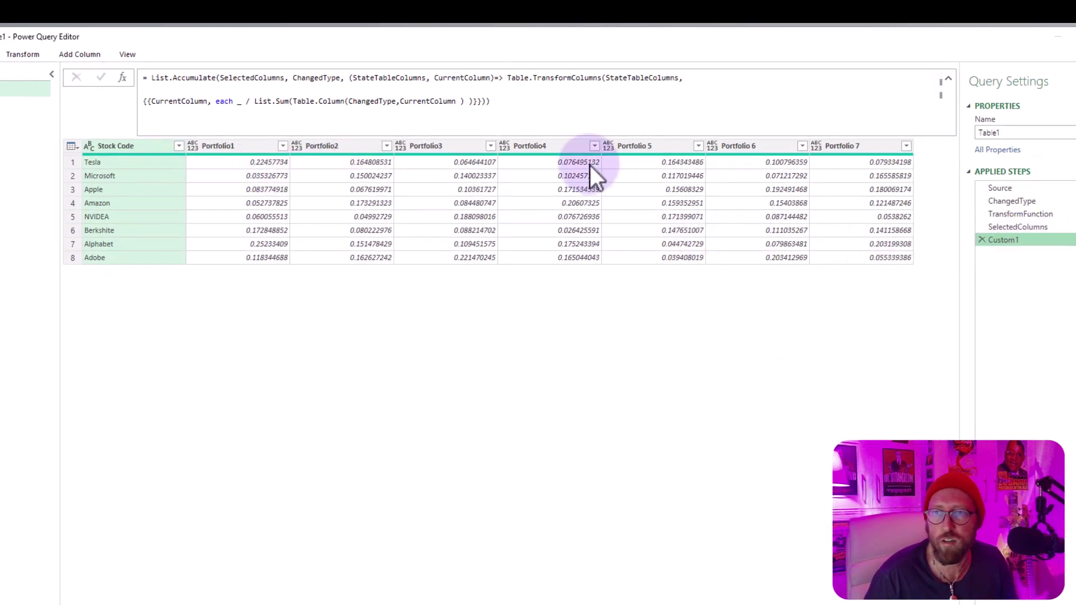
{"action": "left_click", "coordinate": [240, 101]}
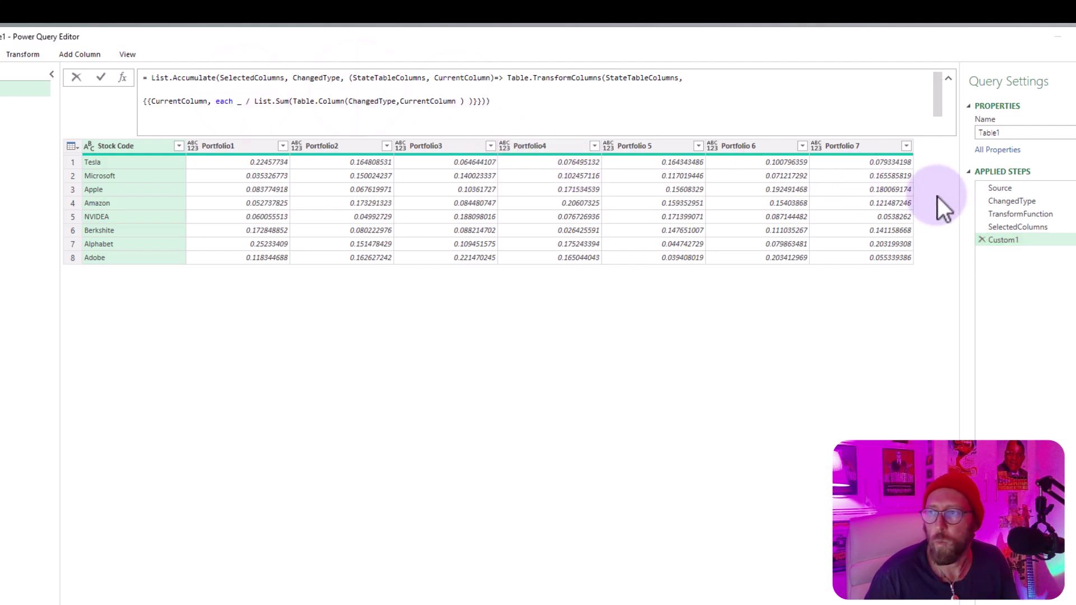
{"action": "left_click", "coordinate": [1018, 218]}
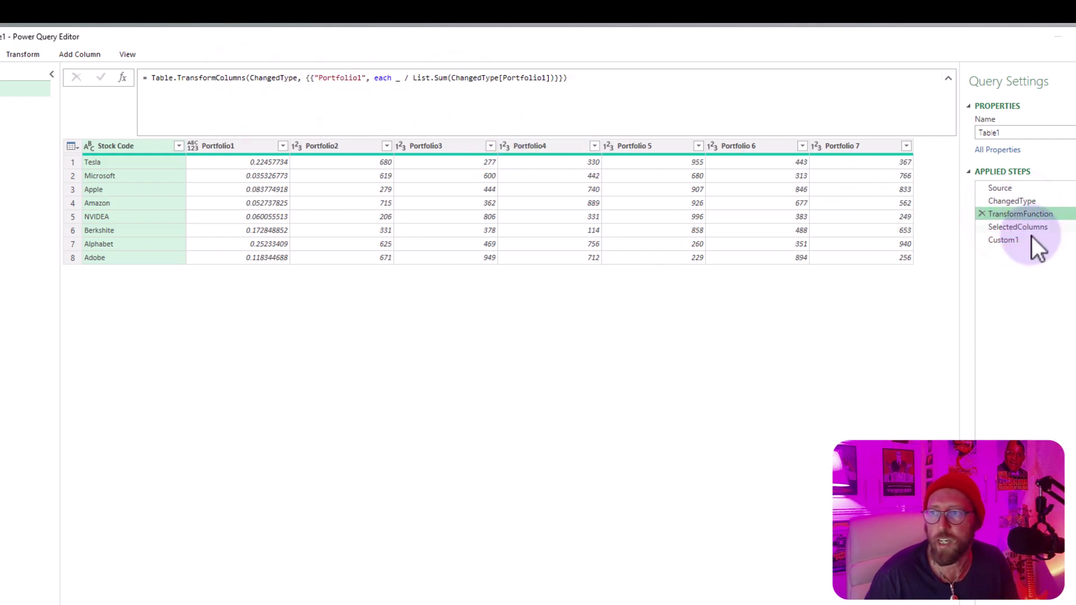
{"action": "left_click", "coordinate": [1030, 242]}
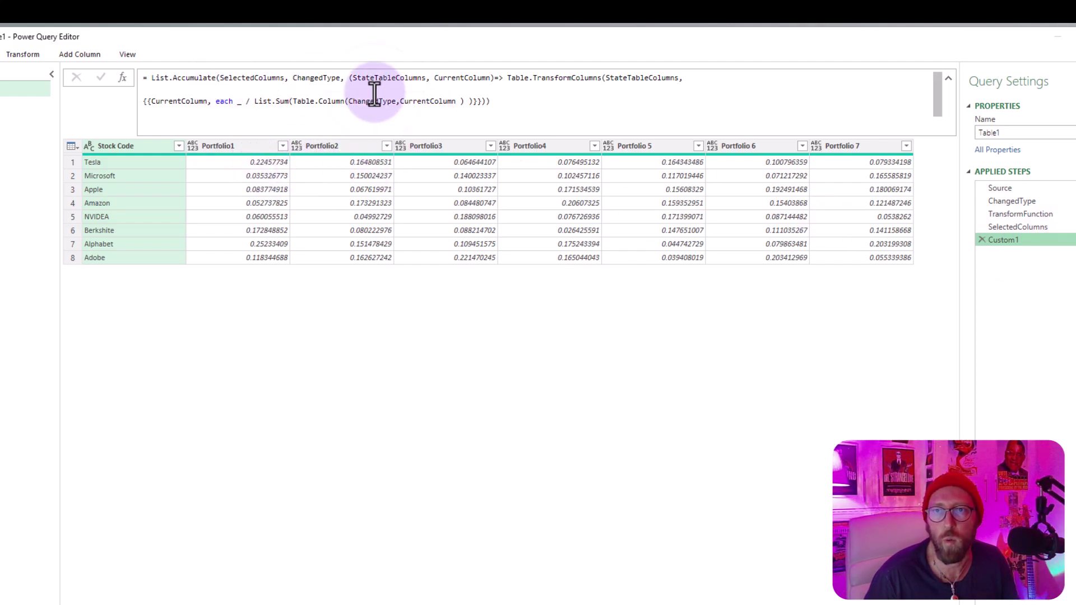
{"action": "left_click", "coordinate": [221, 87]}
{"action": "left_click_drag", "start_coordinate": [148, 83], "coordinate": [216, 79]}
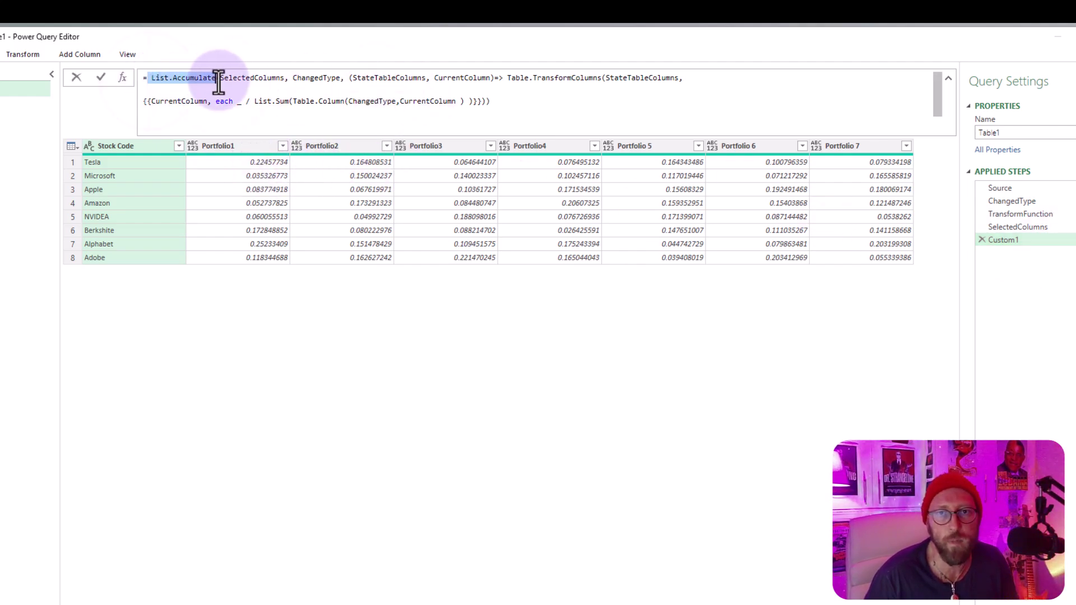
{"action": "left_click", "coordinate": [219, 78]}
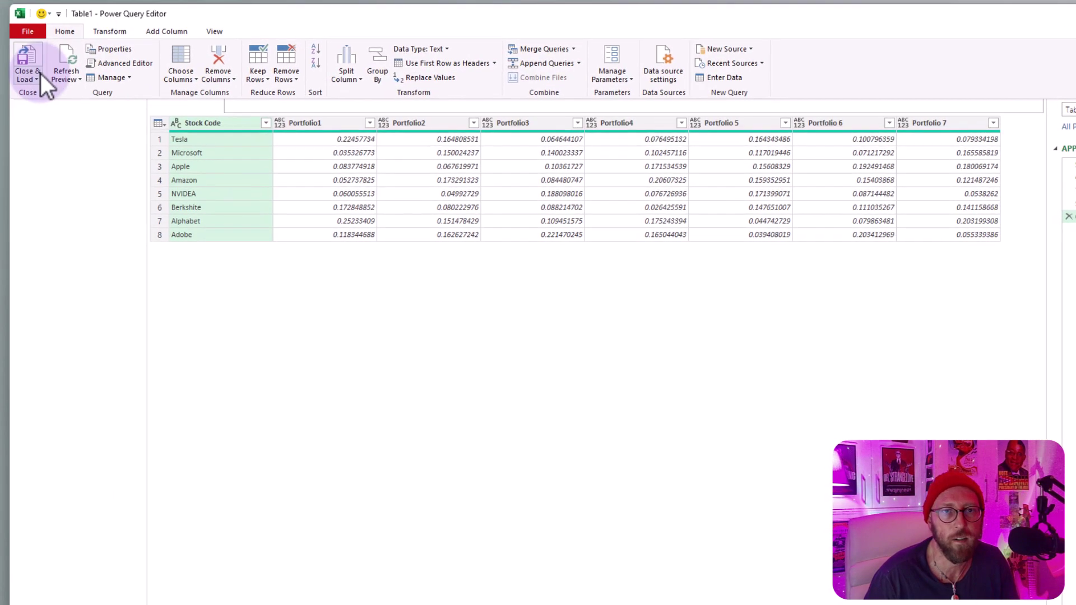
Close & Load the percentage table to the Excel sheet.
{"action": "left_click", "coordinate": [41, 75]}
{"action": "left_click", "coordinate": [82, 98]}
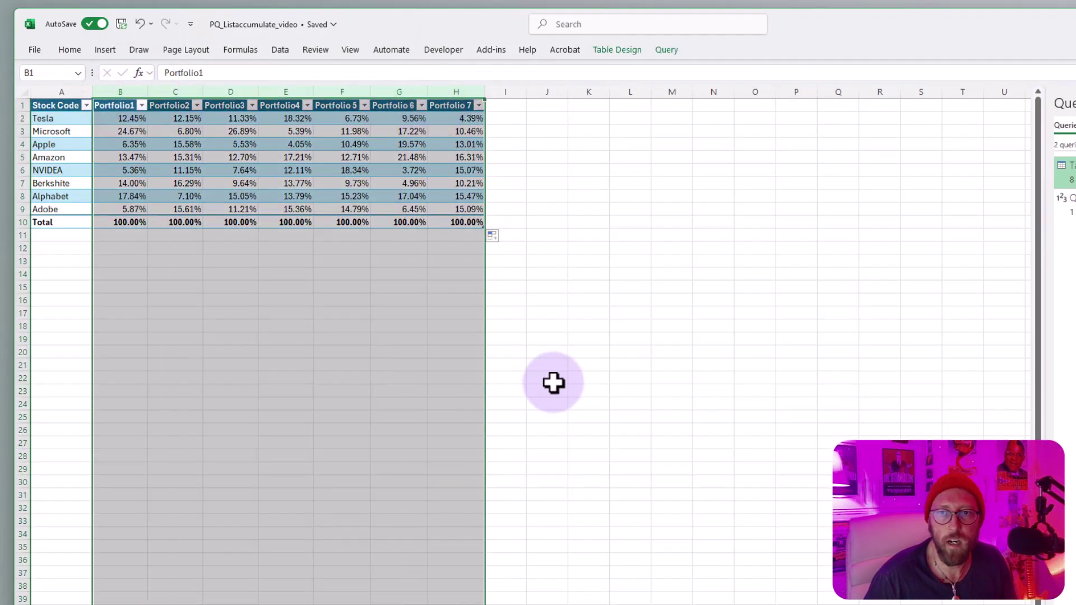
{"action": "left_click", "coordinate": [587, 366]}
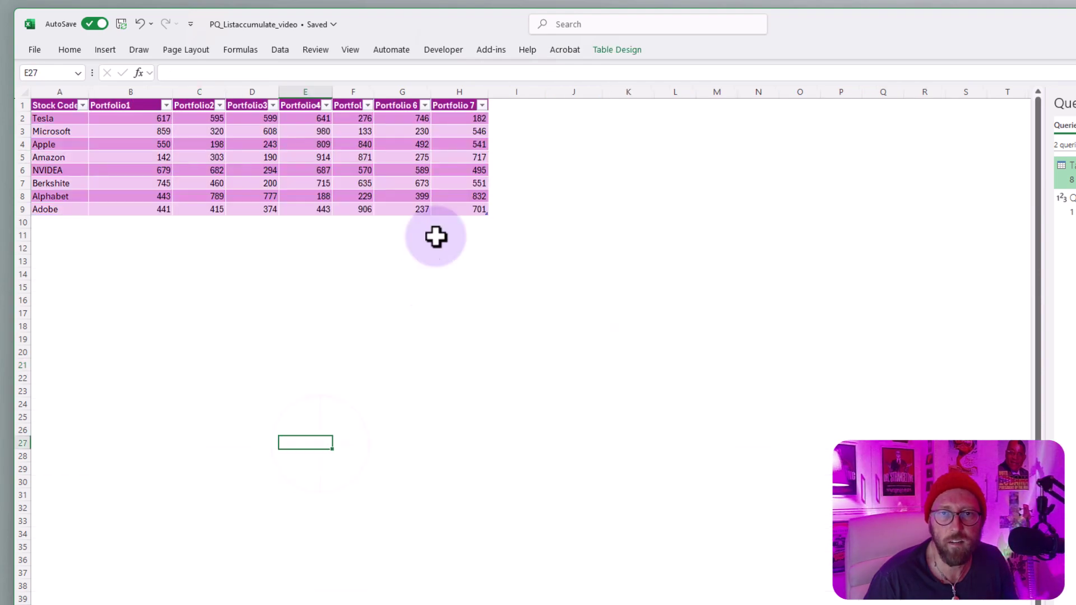
Add a Portfolio 8 column to the source table and refresh the output table.
{"action": "left_click", "coordinate": [515, 115]}
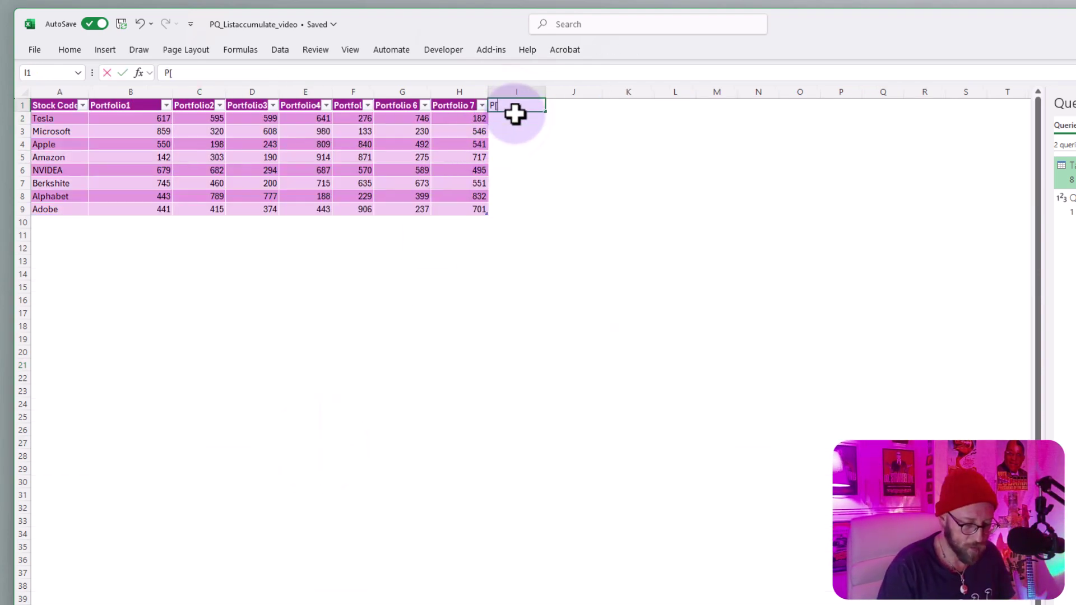
{"action": "type", "text": "P"}
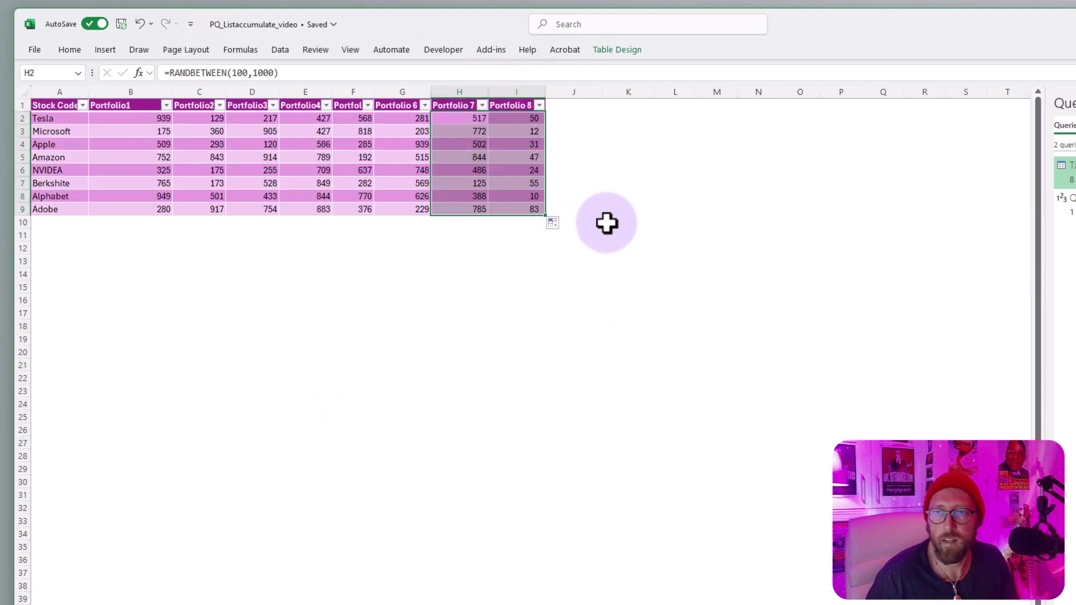
{"action": "left_click", "coordinate": [608, 223]}
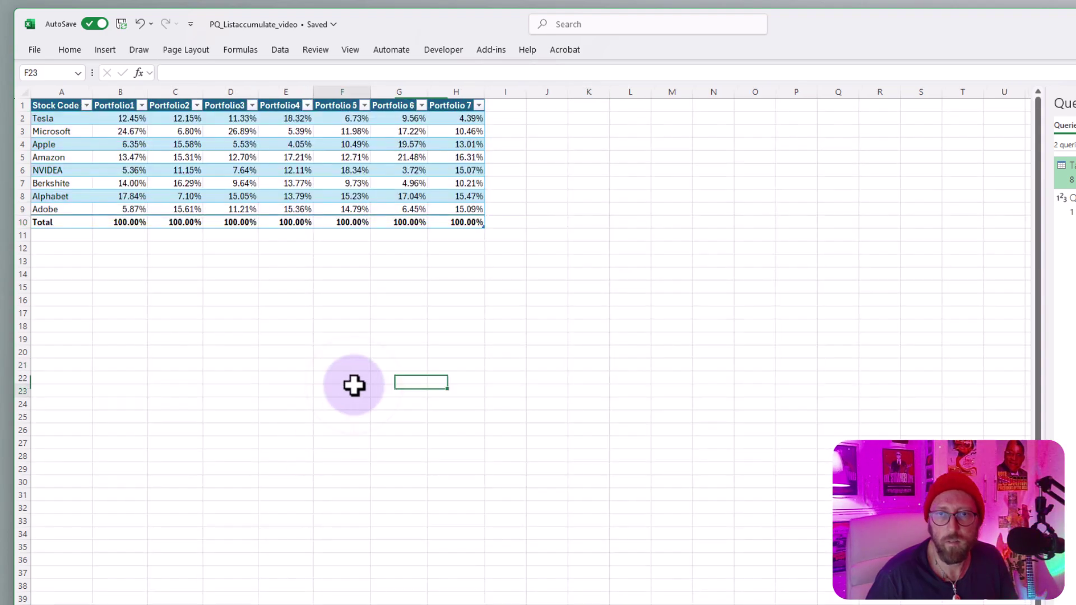
{"action": "left_click", "coordinate": [380, 147]}
{"action": "right_click", "coordinate": [383, 147]}
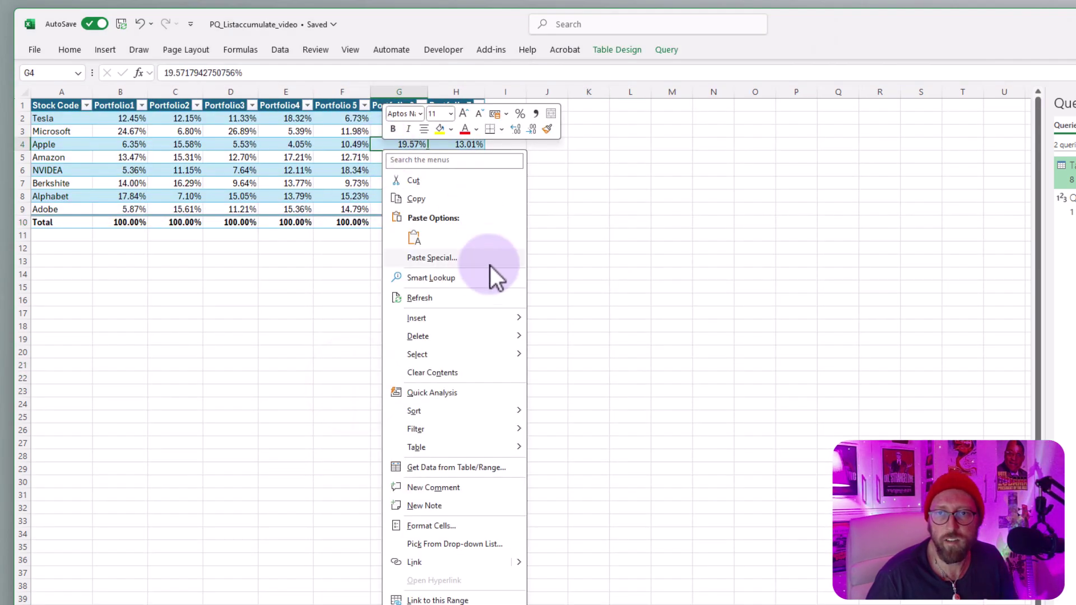
{"action": "left_click", "coordinate": [426, 298]}
{"action": "left_click", "coordinate": [650, 300]}
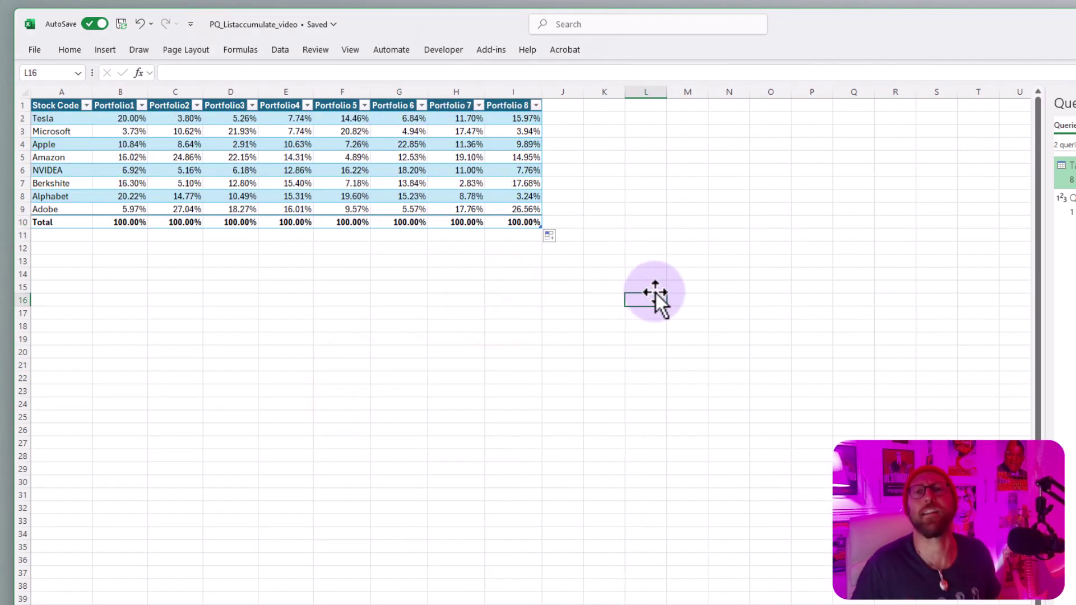